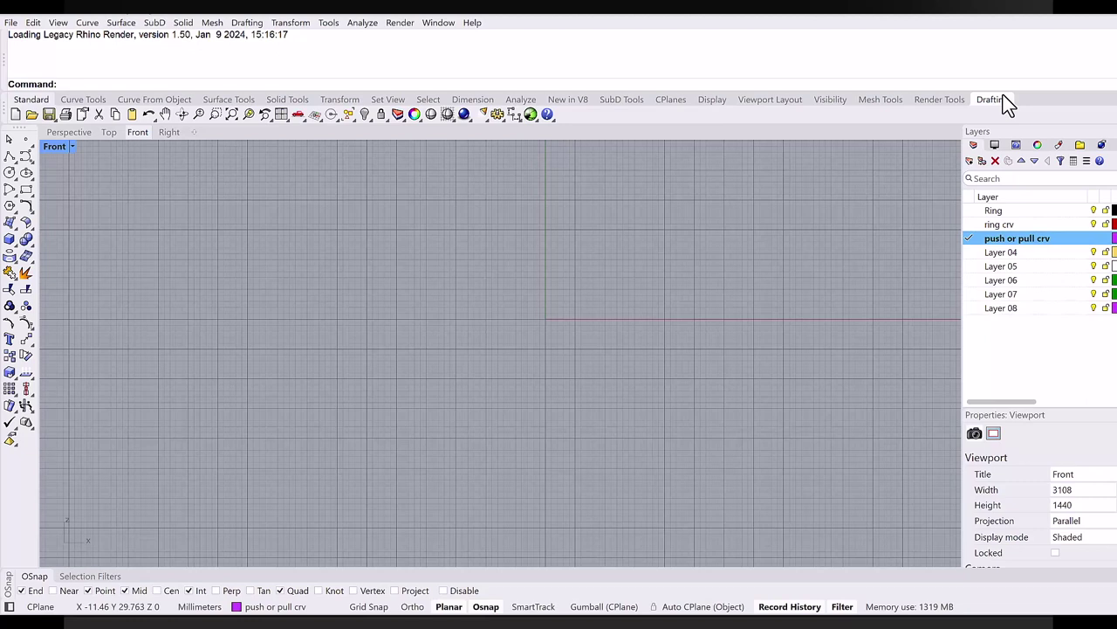
Make ring crv the current layer and draw a 19.84 mm diameter circle centred at the origin
click(963, 220)
click(965, 225)
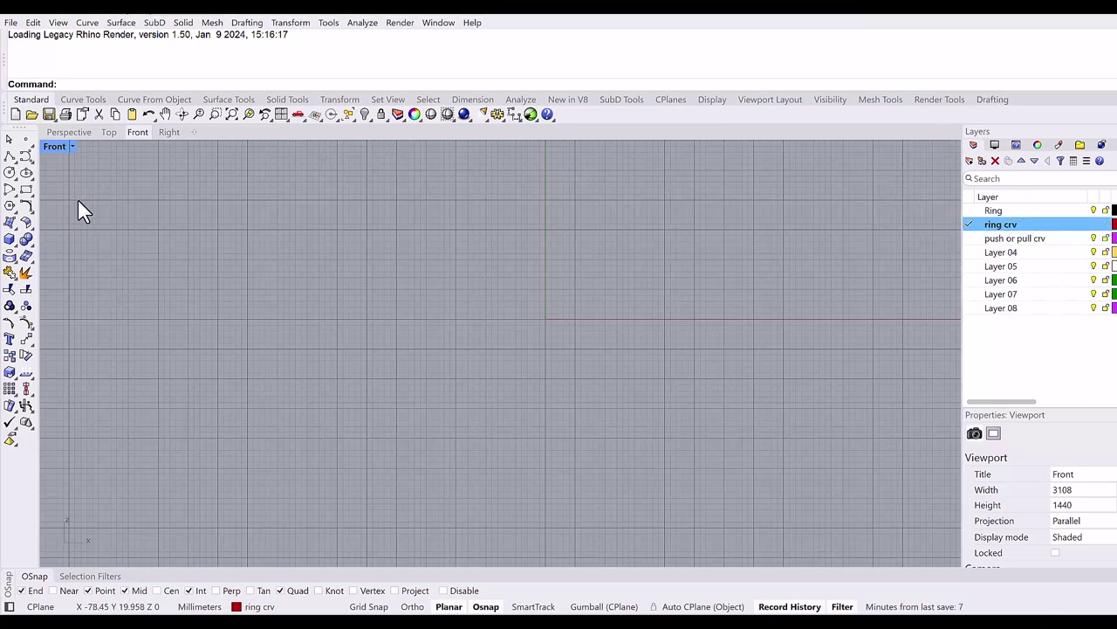
click(8, 172)
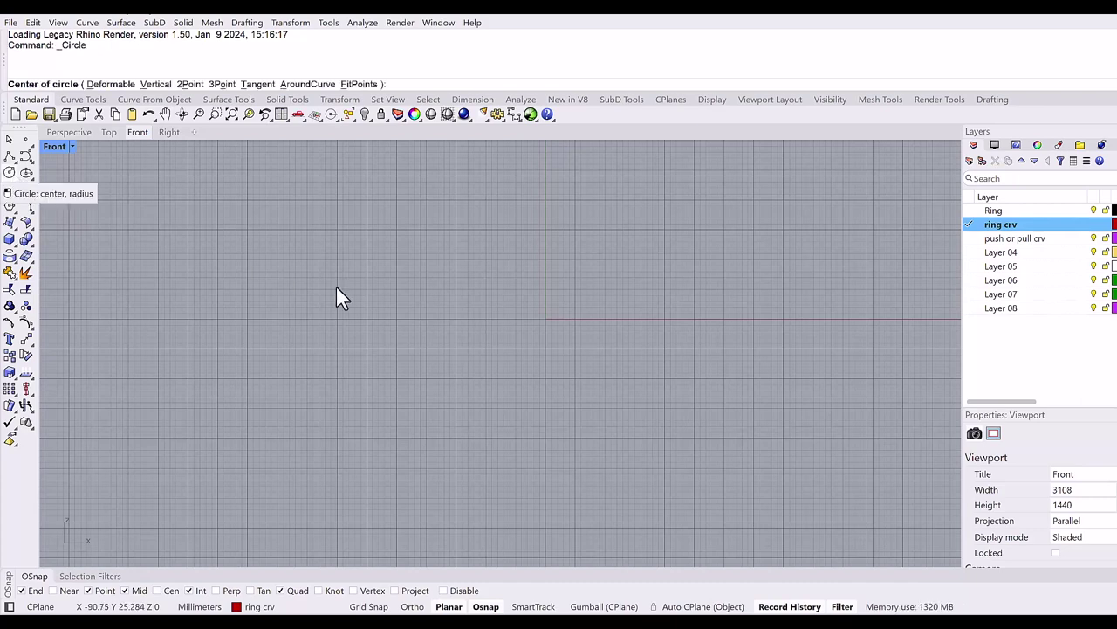
text(0)
key(Return)
key(Escape)
key(Return)
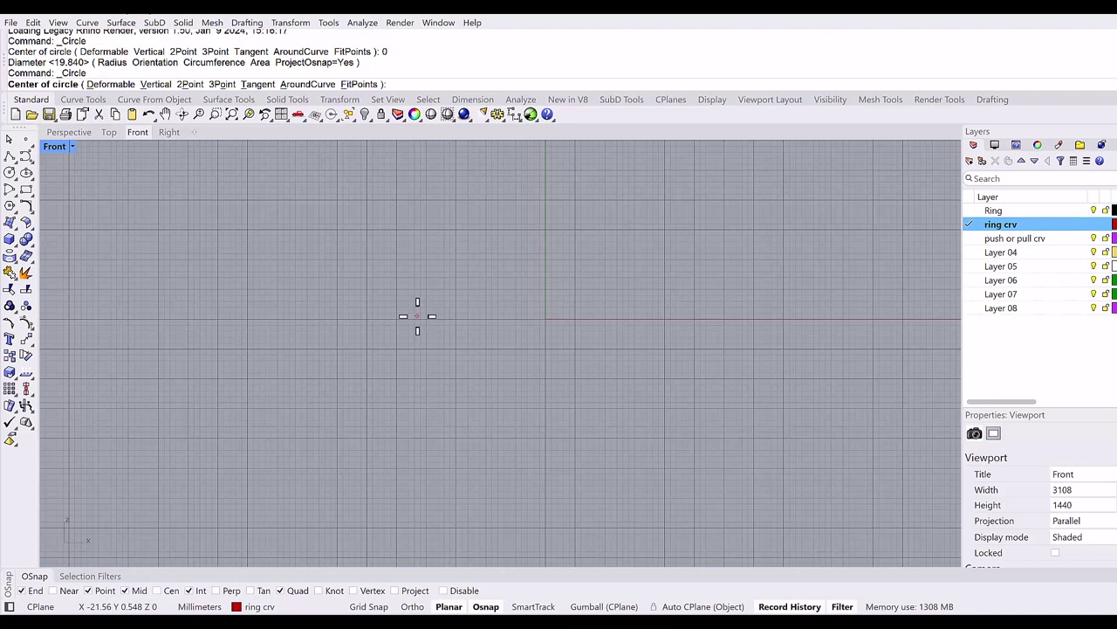
text(0)
key(Return)
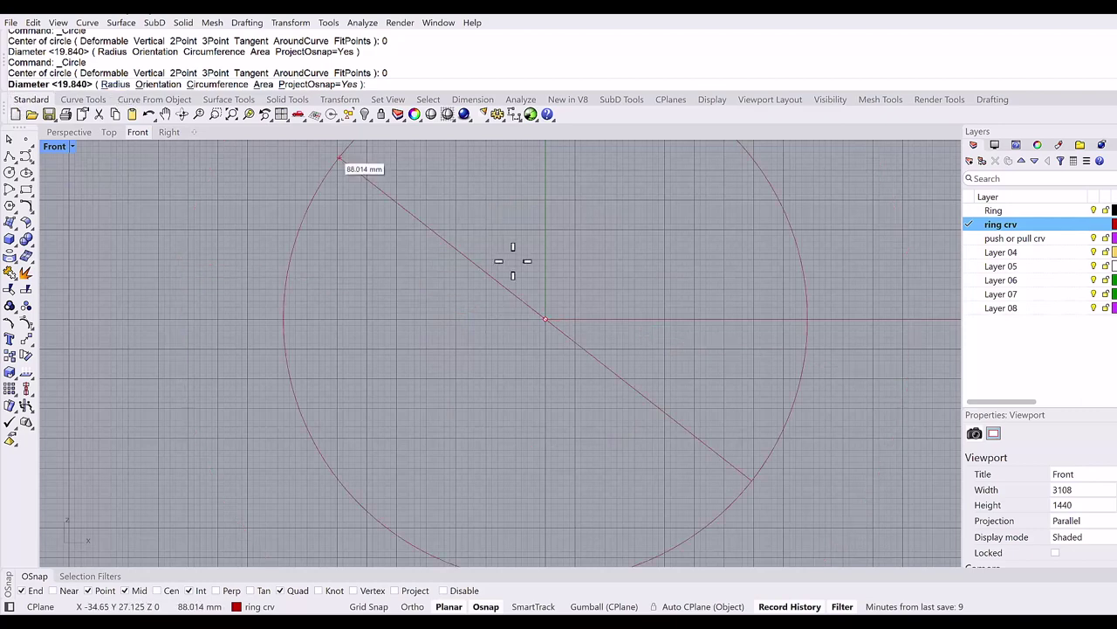
text(19.84)
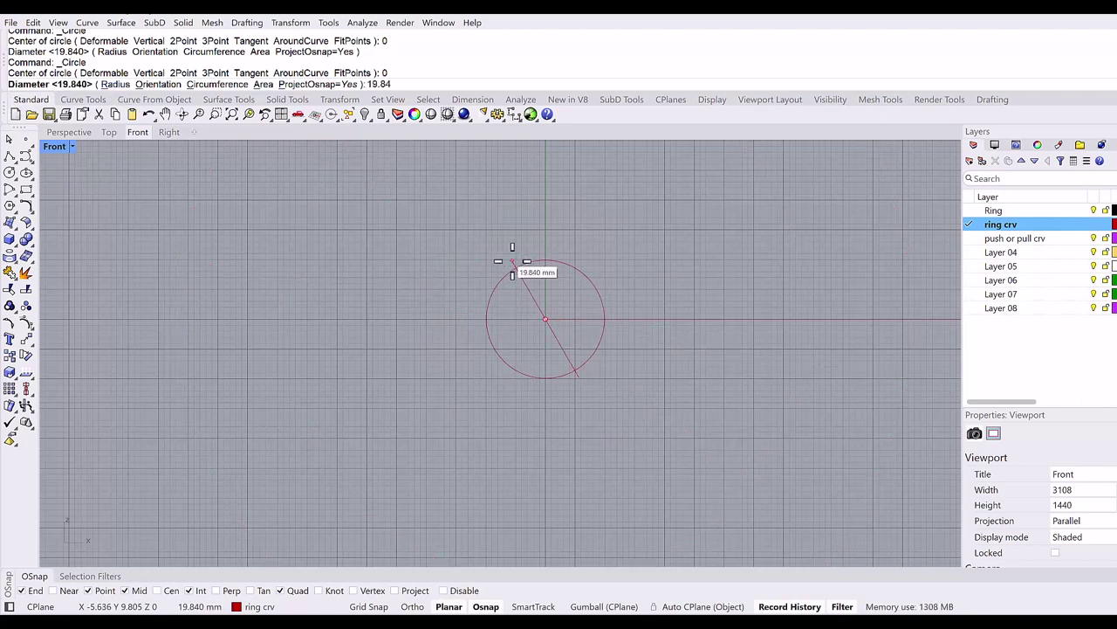
key(Return)
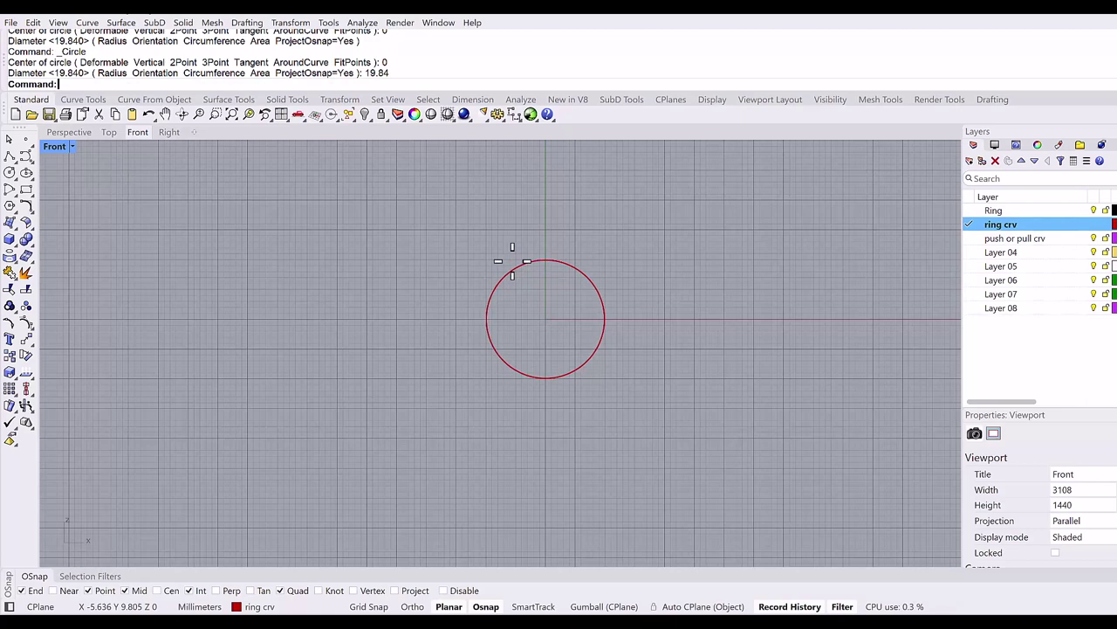
Draw a 2.5 mm guide line straight up from the circle's top quadrant
scroll(567, 278, up, 1)
scroll(567, 278, up, 2)
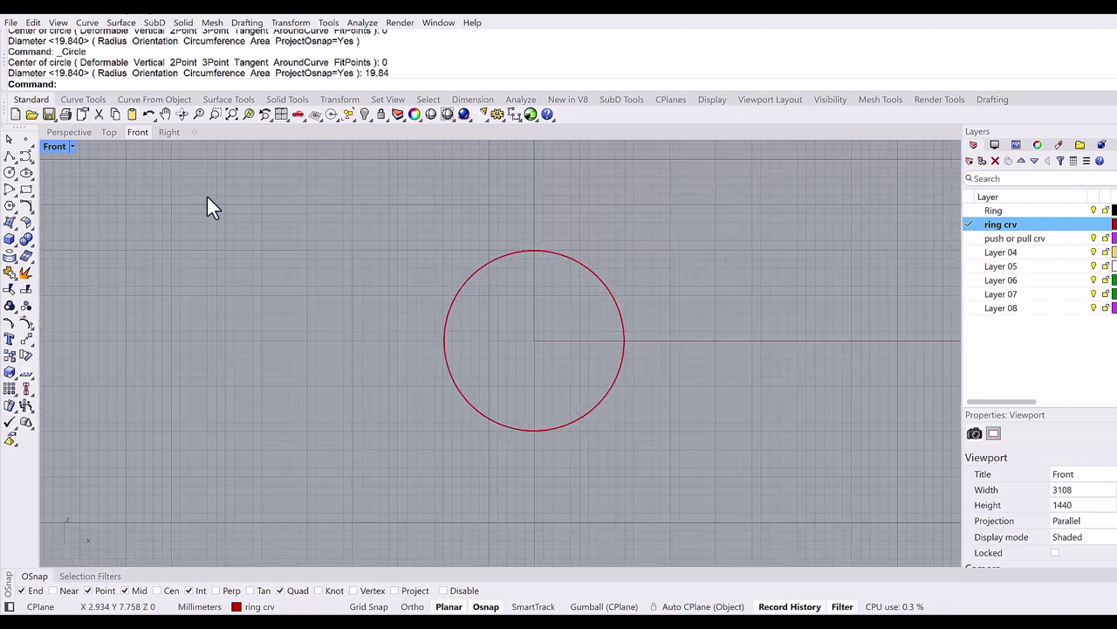
click(18, 164)
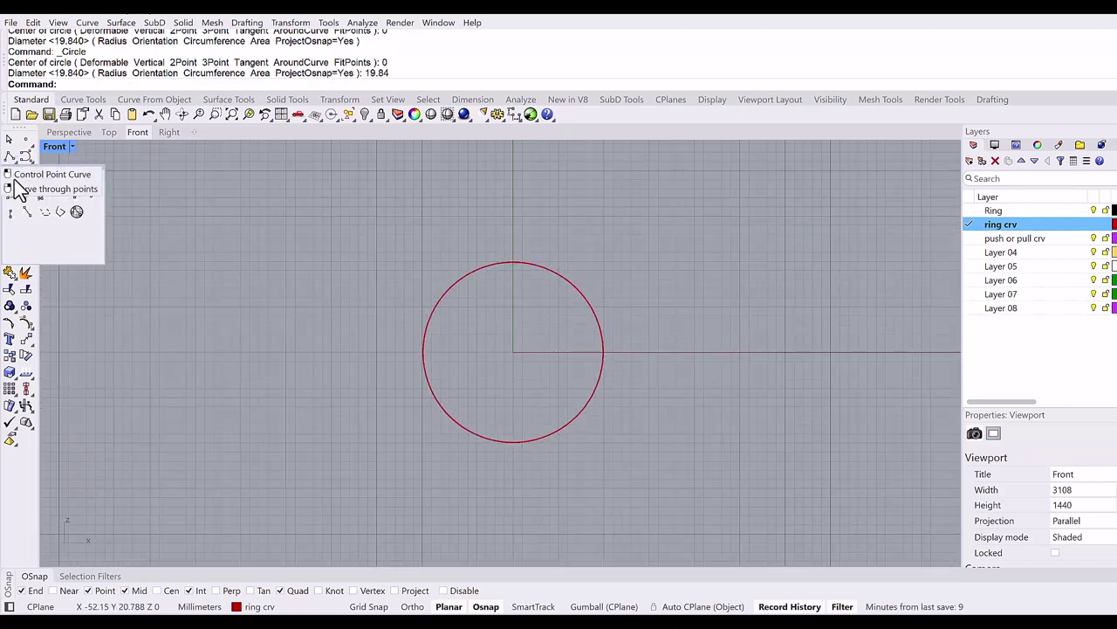
click(12, 179)
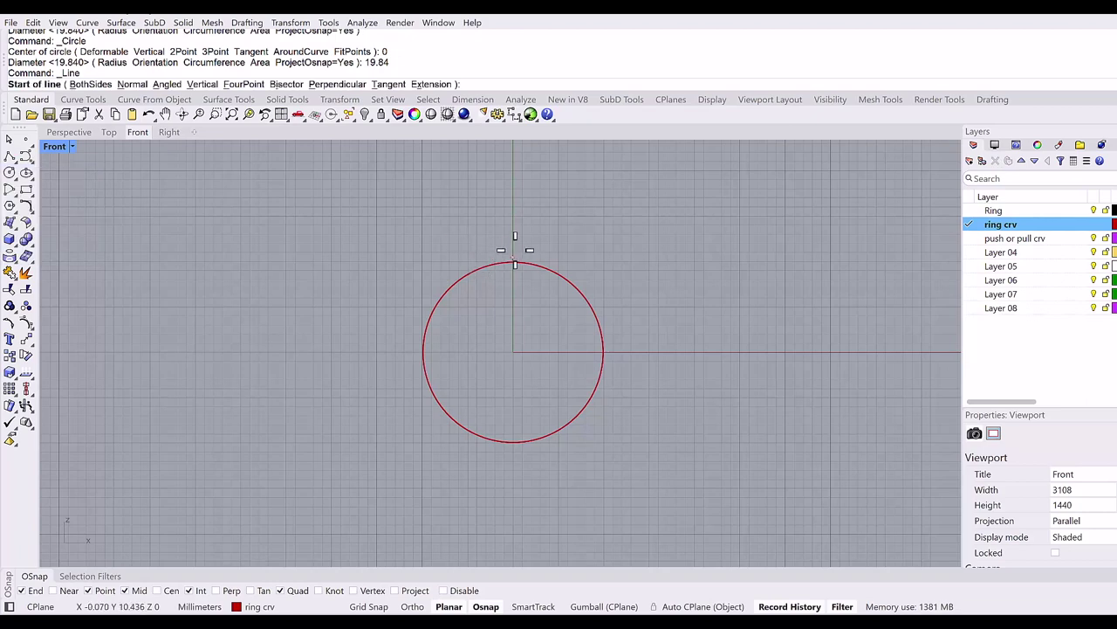
click(514, 262)
text(2.5)
key(Return)
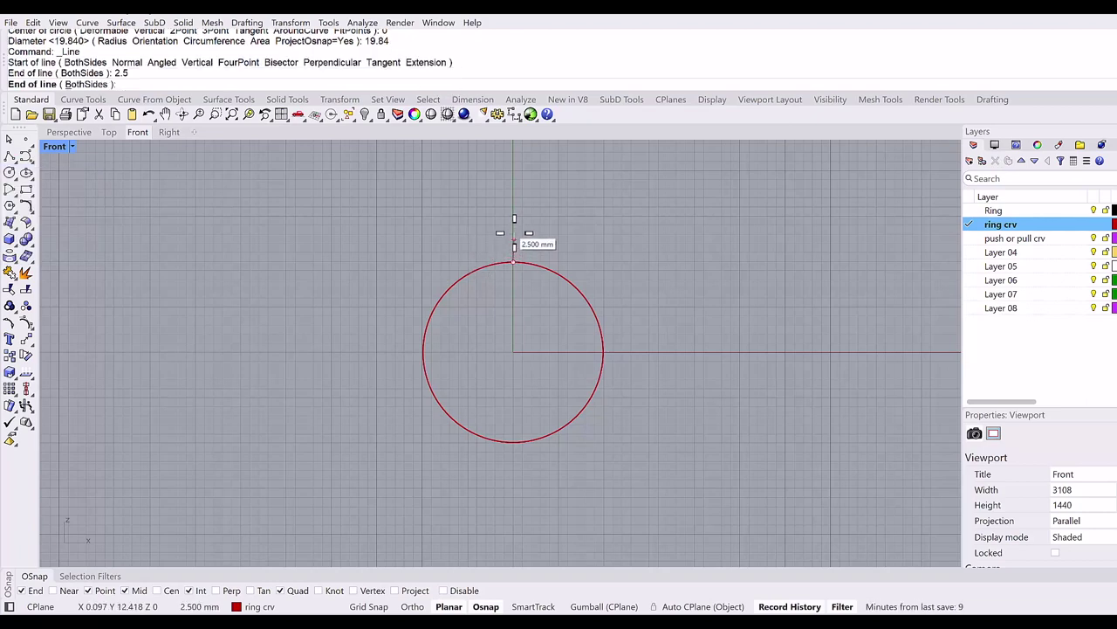
click(512, 232)
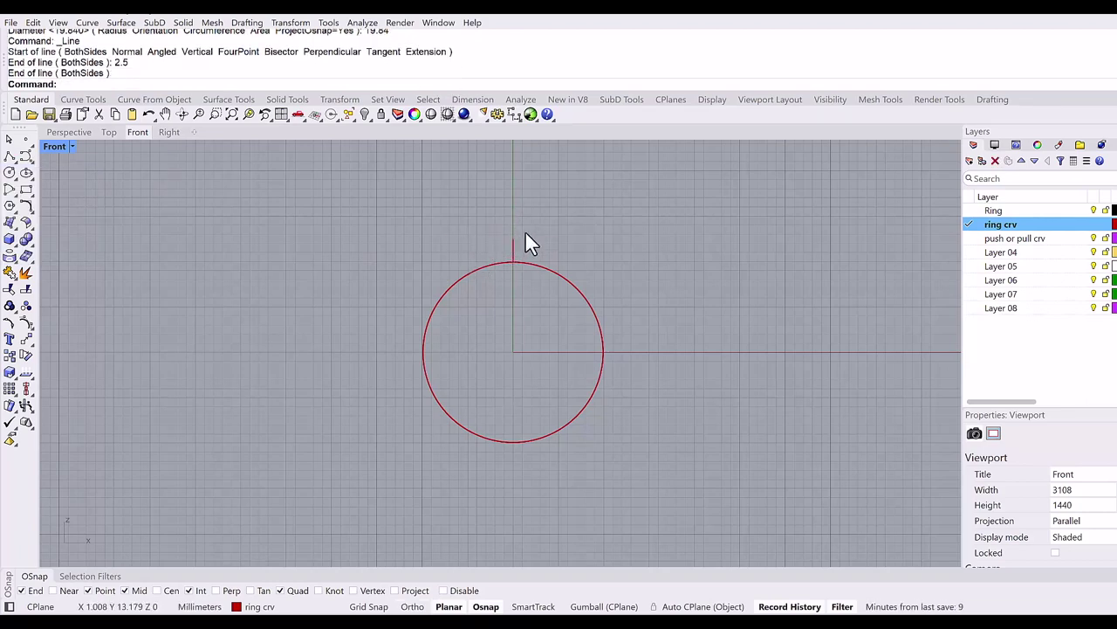
Draw an 8-sided circumscribed polygon centred at the origin, its edge midpoint at the guide line's top
click(12, 208)
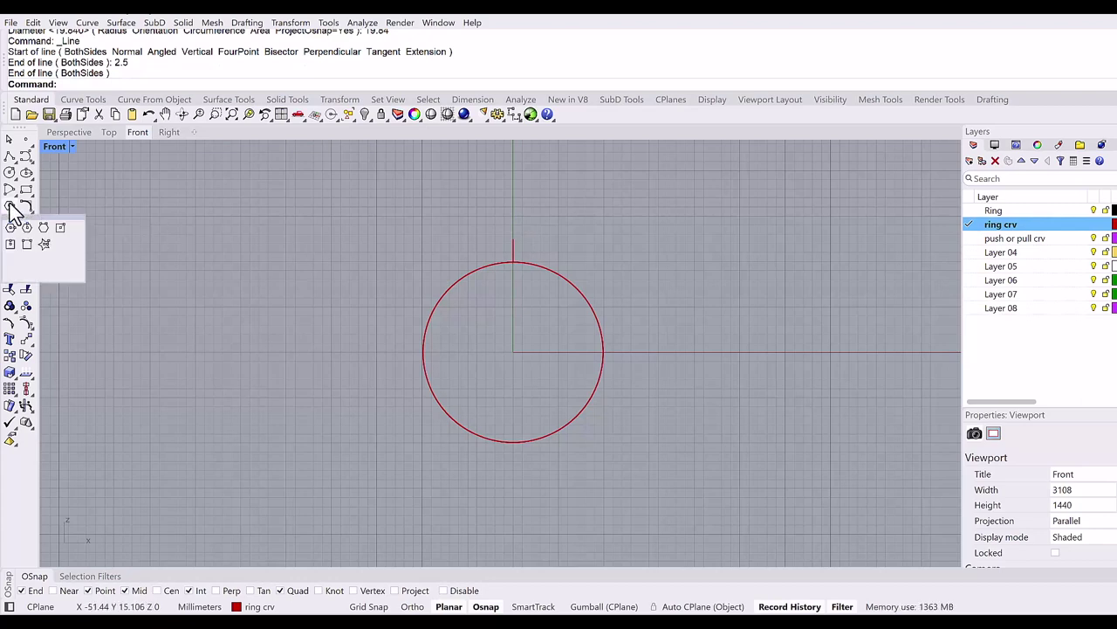
drag(41, 216, 137, 213)
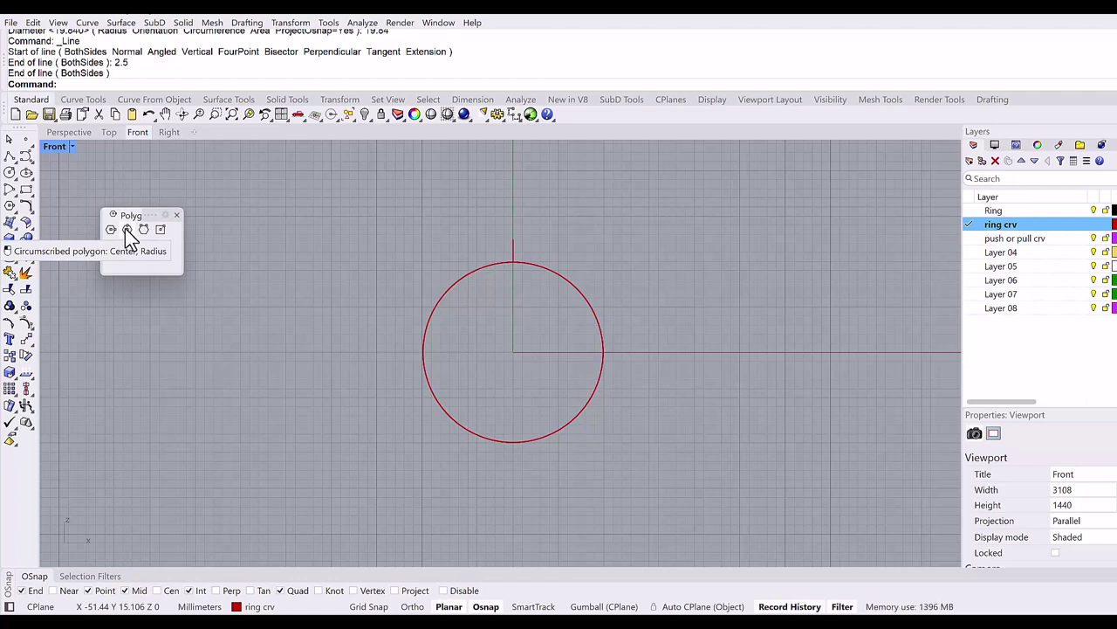
click(127, 229)
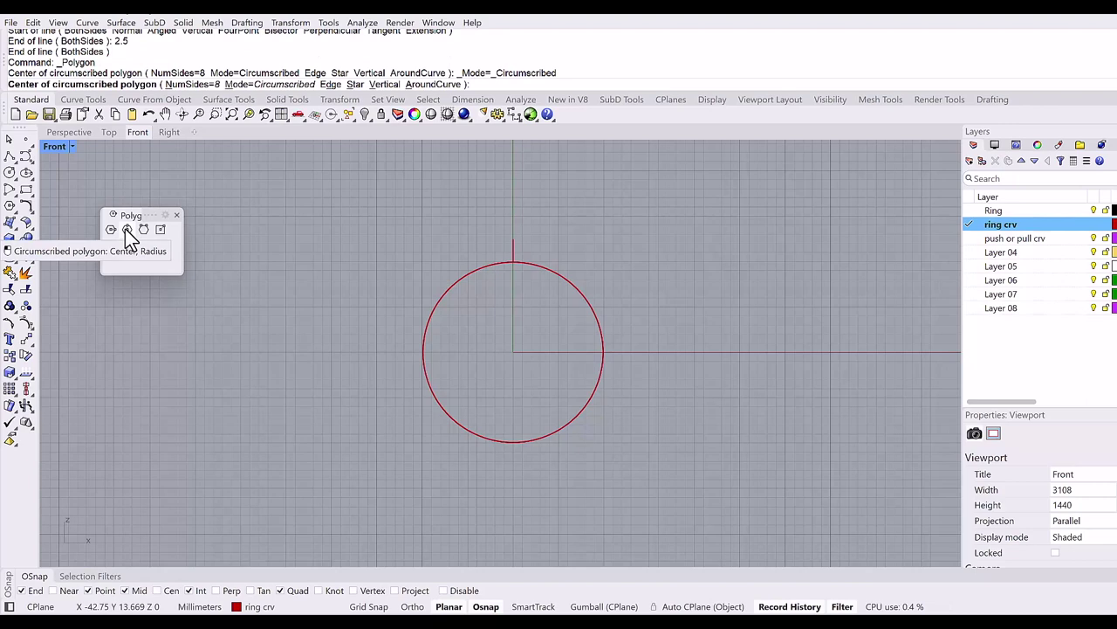
text(0)
key(Return)
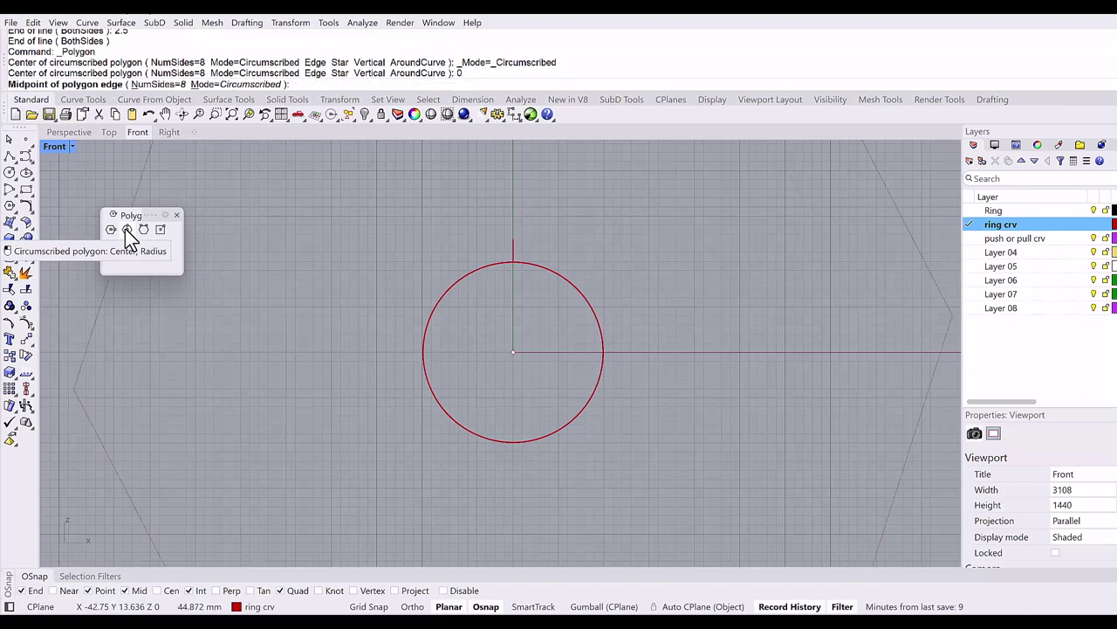
click(514, 254)
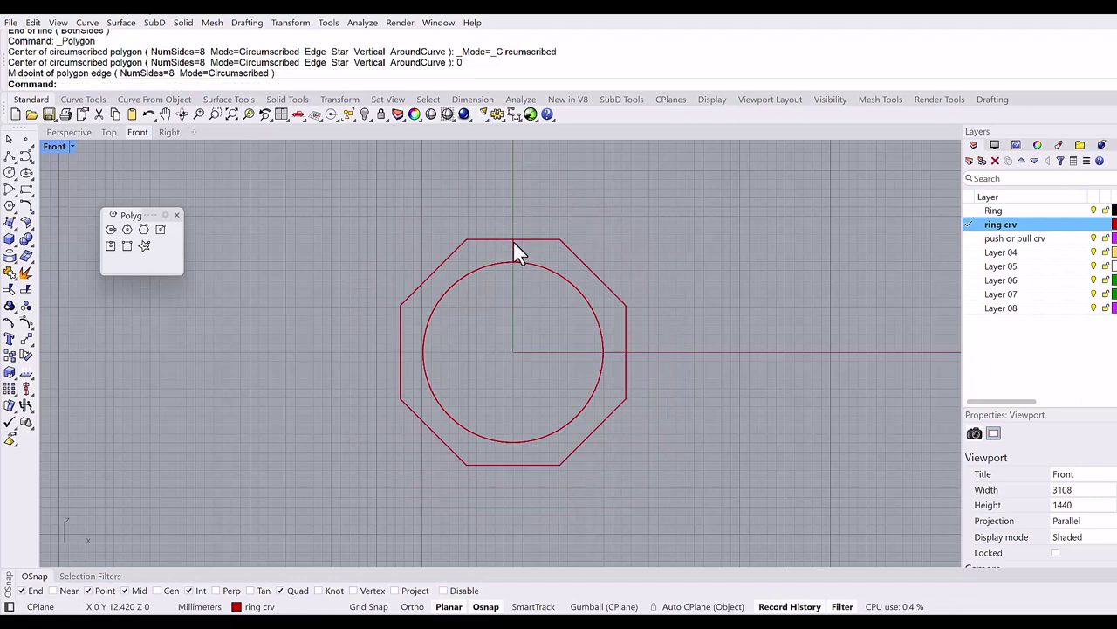
scroll(512, 247, up, 4)
click(512, 247)
Delete the guide line, make Ring the current layer, and select the circle and octagon
key(Delete)
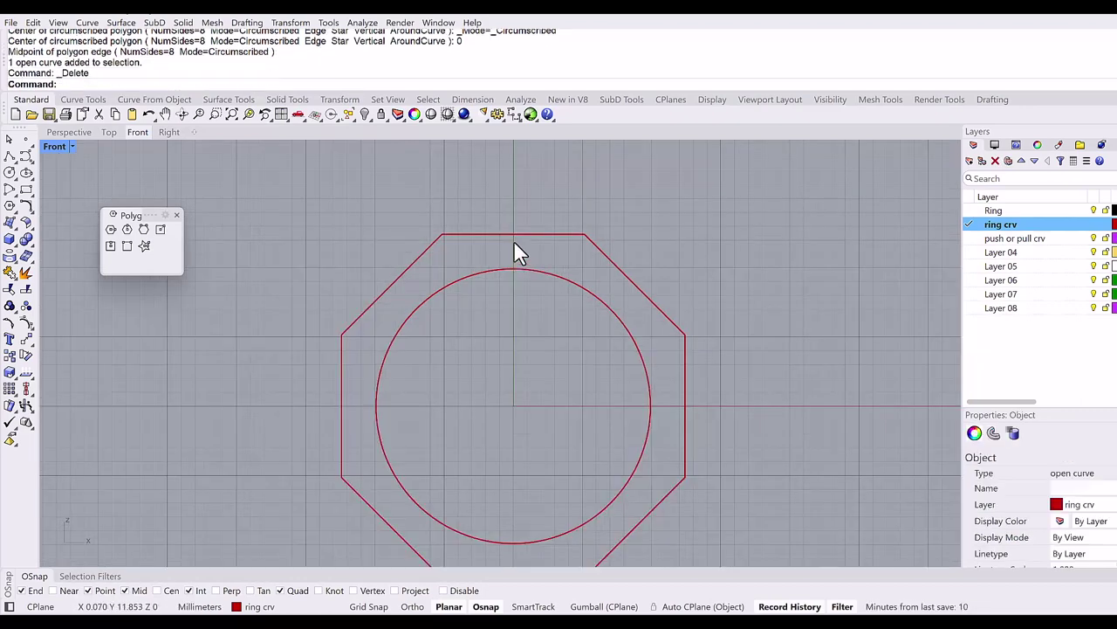
click(74, 133)
right_drag(399, 270, 428, 298)
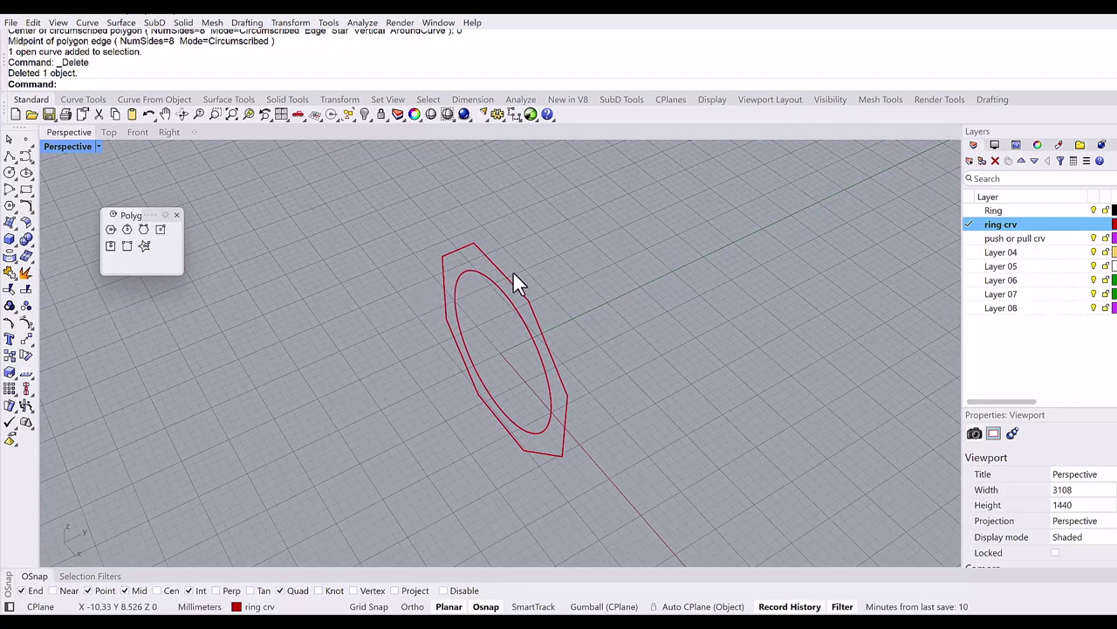
click(973, 213)
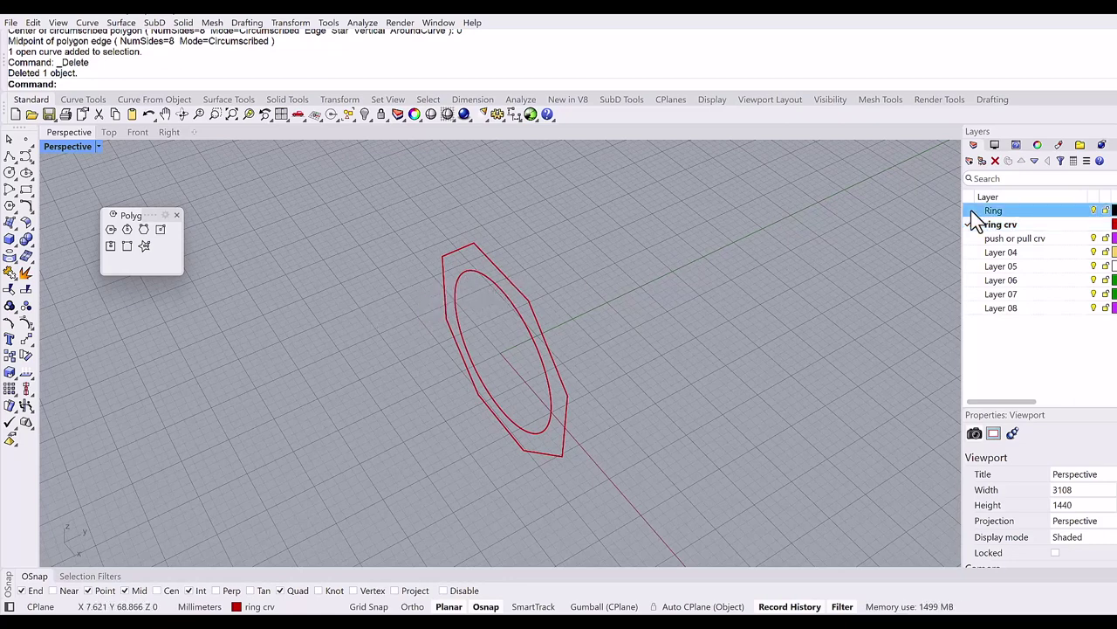
click(970, 210)
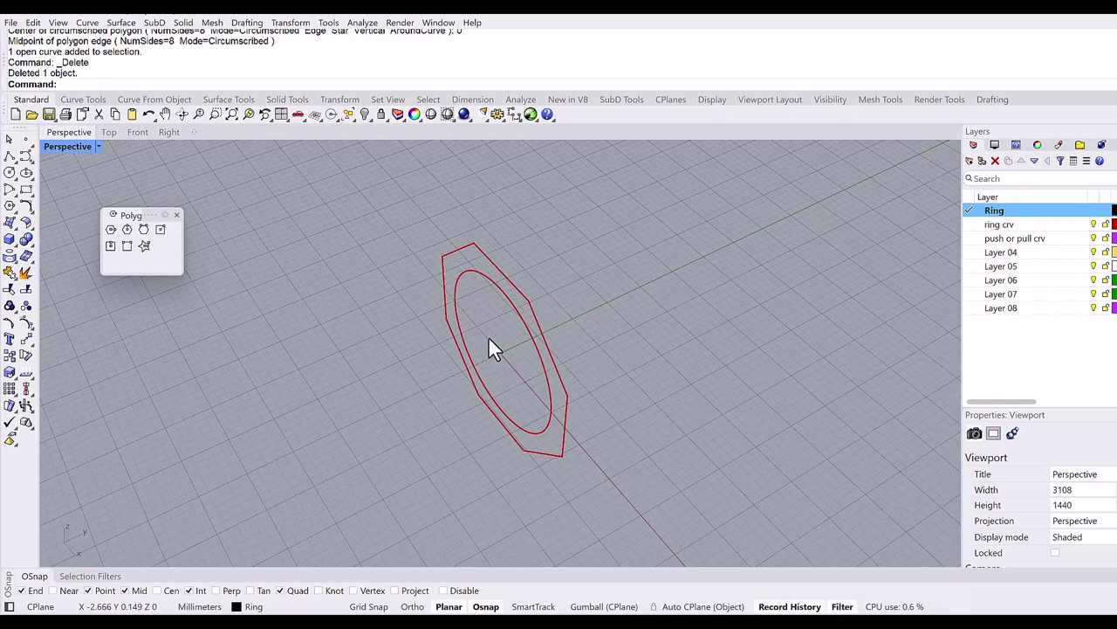
drag(587, 314, 484, 331)
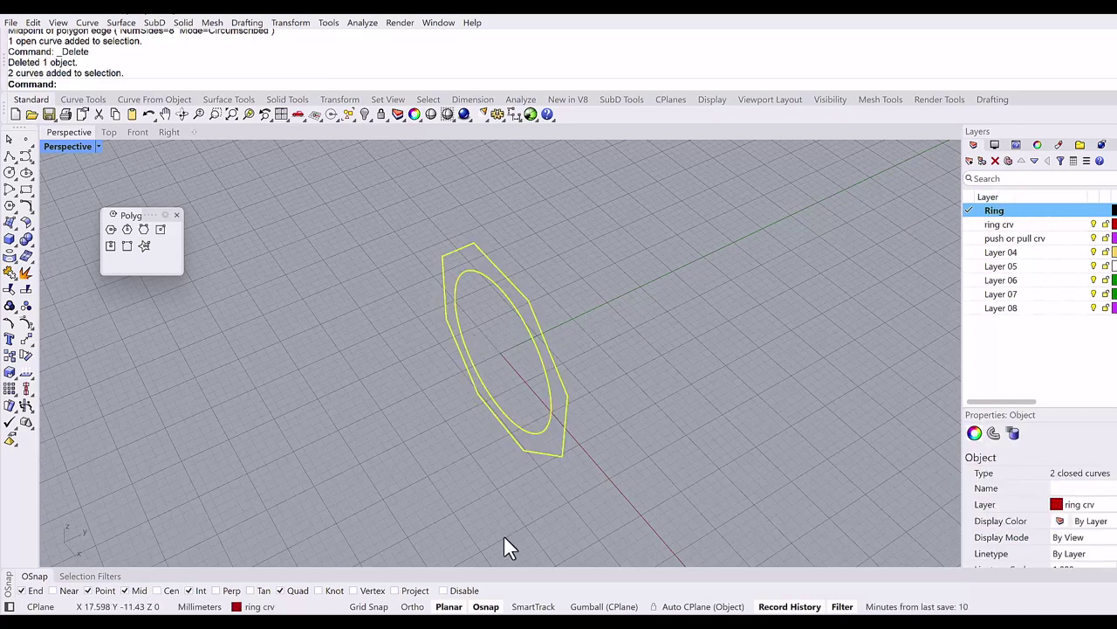
Extrude the circle and octagon 4.5 mm as a solid with the gumball, forming the ring band
click(602, 607)
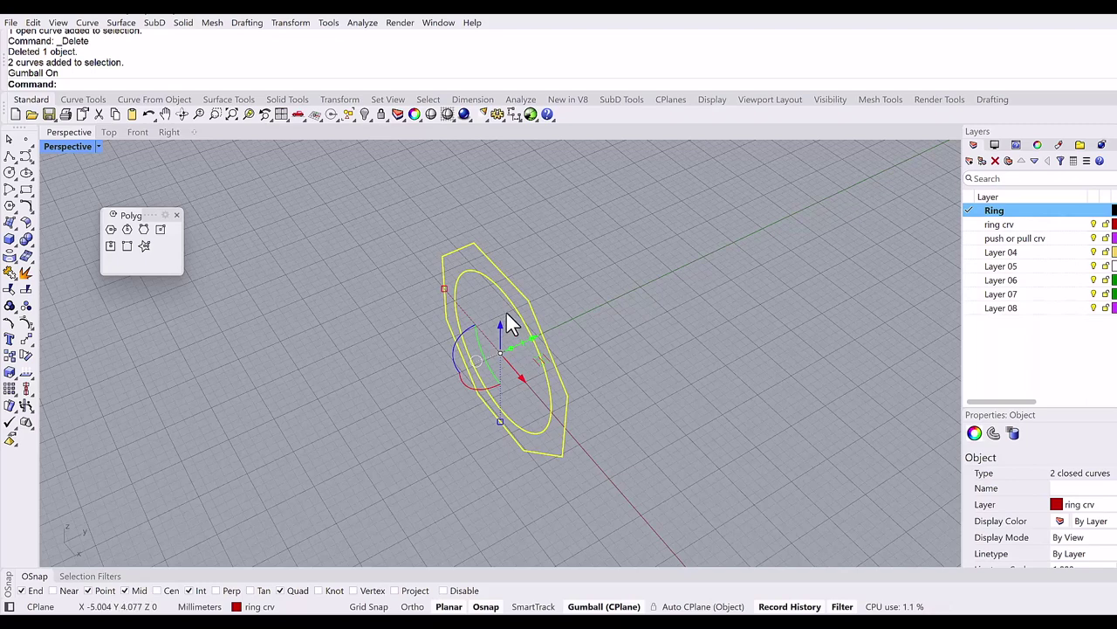
right_click(521, 354)
key(Escape)
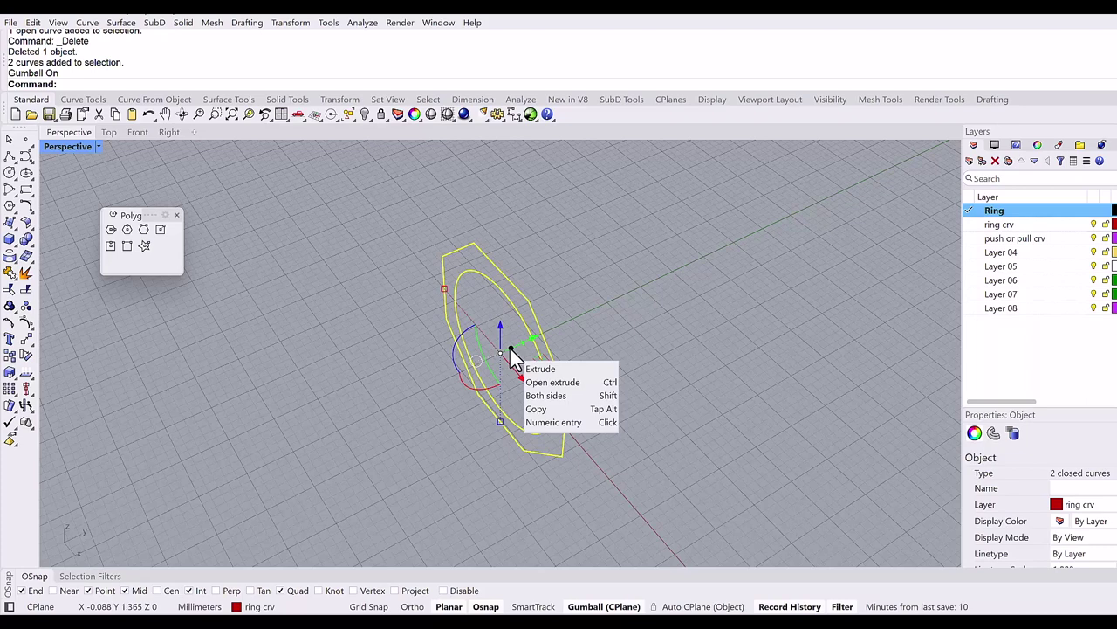
drag(513, 352, 540, 337)
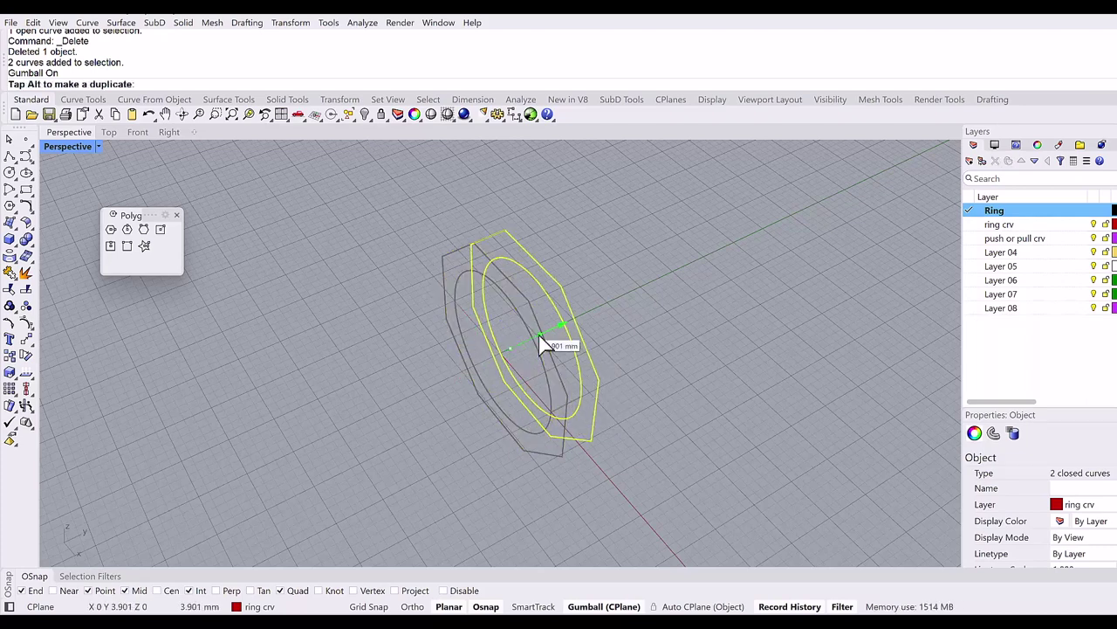
drag(541, 339, 542, 338)
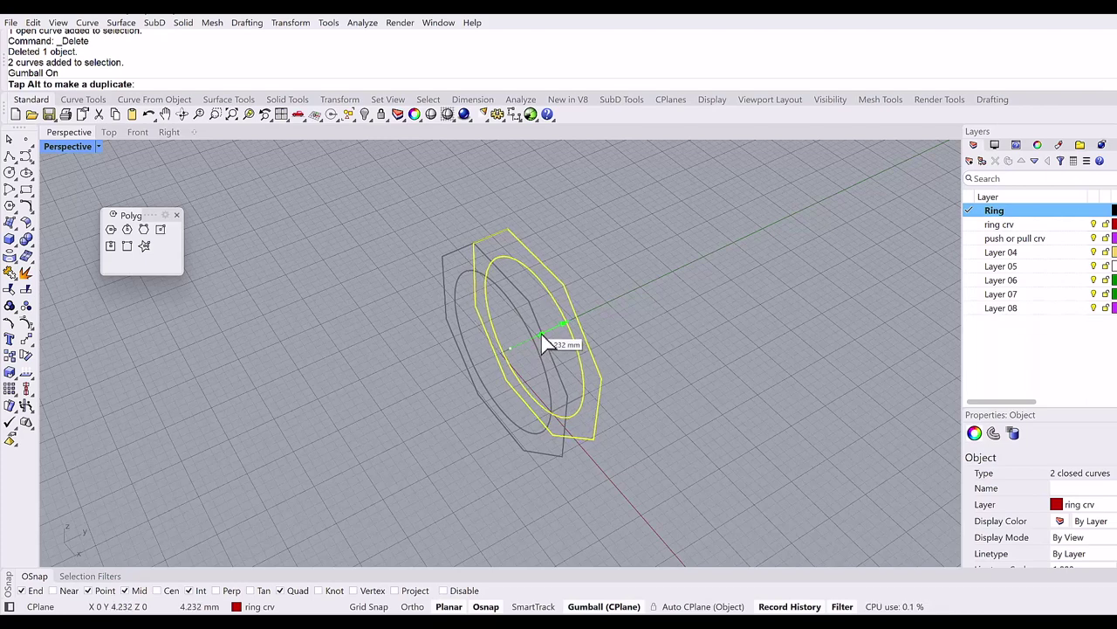
text(4.5)
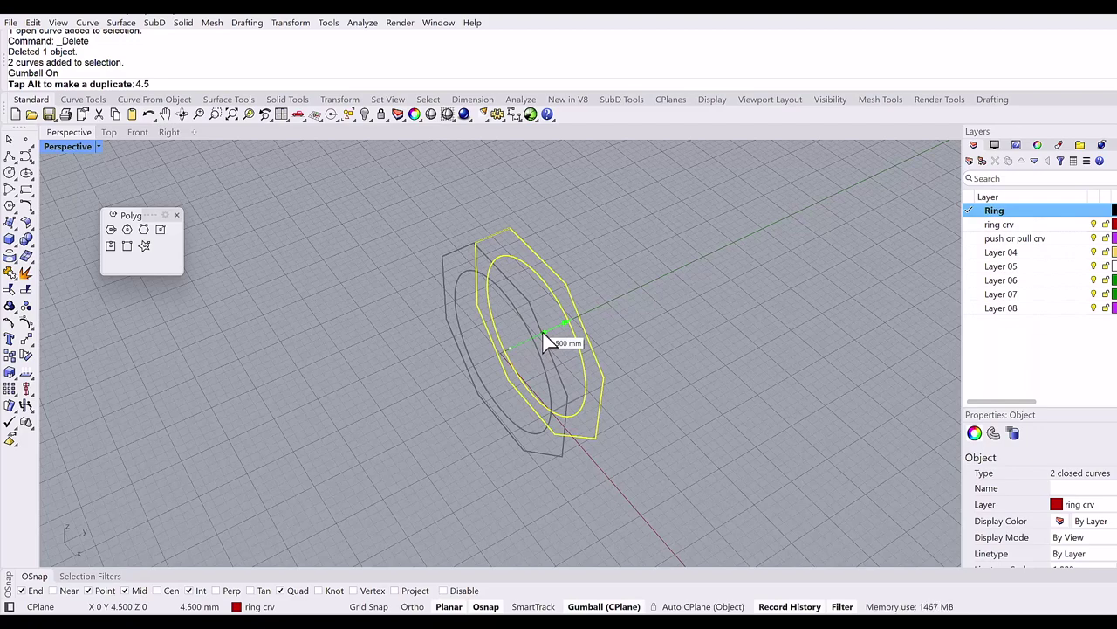
key(alt)
key(shift)
drag(543, 341, 543, 339)
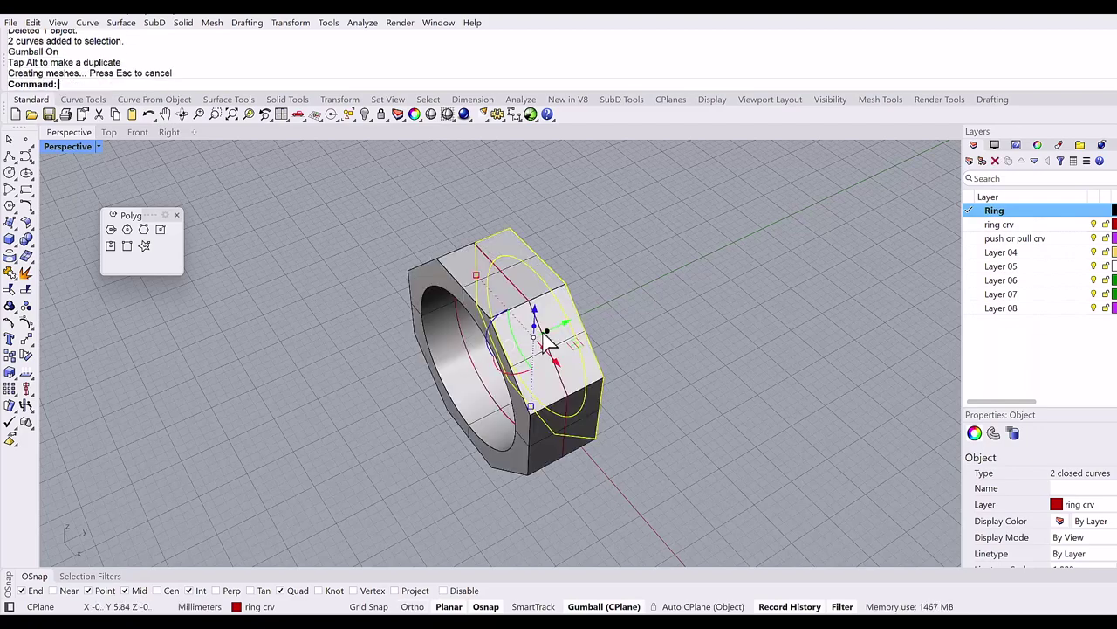
click(645, 285)
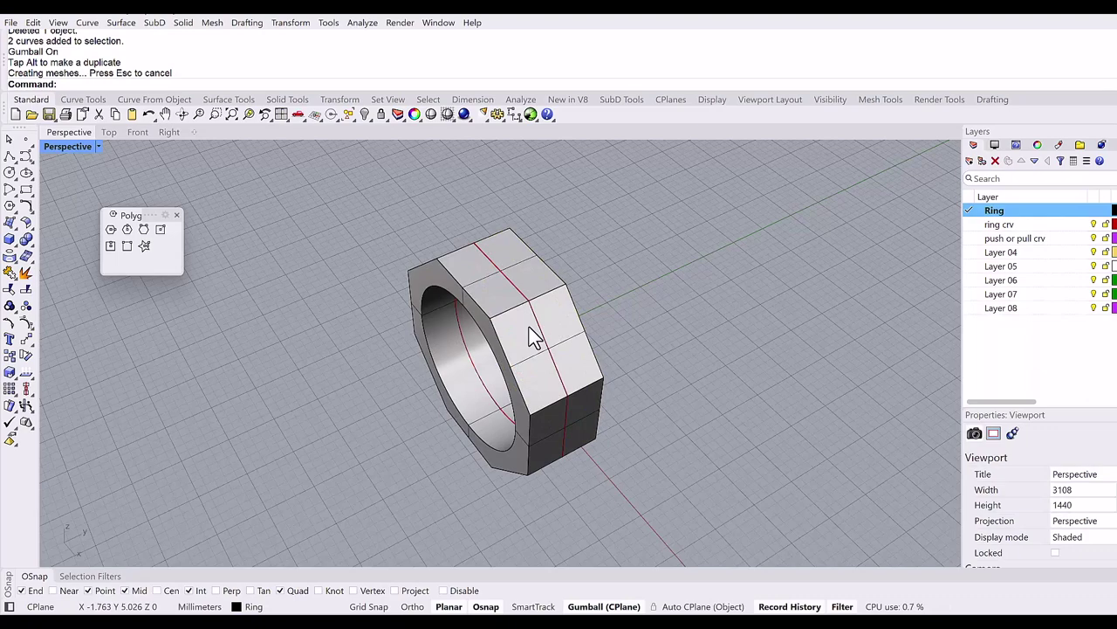
right_drag(532, 341, 491, 293)
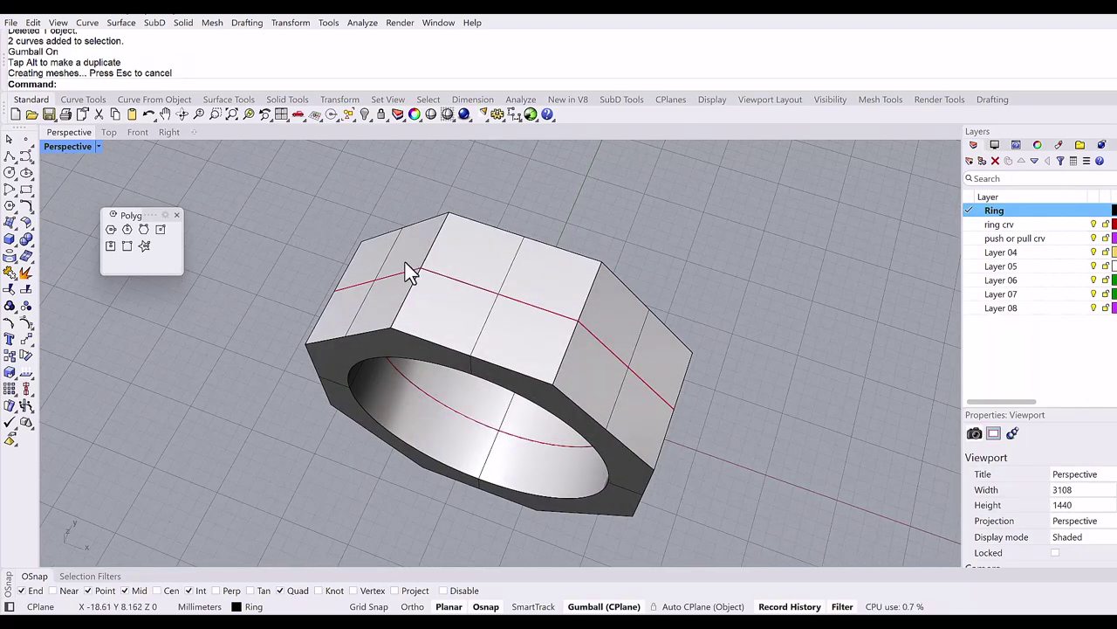
right_drag(406, 265, 391, 290)
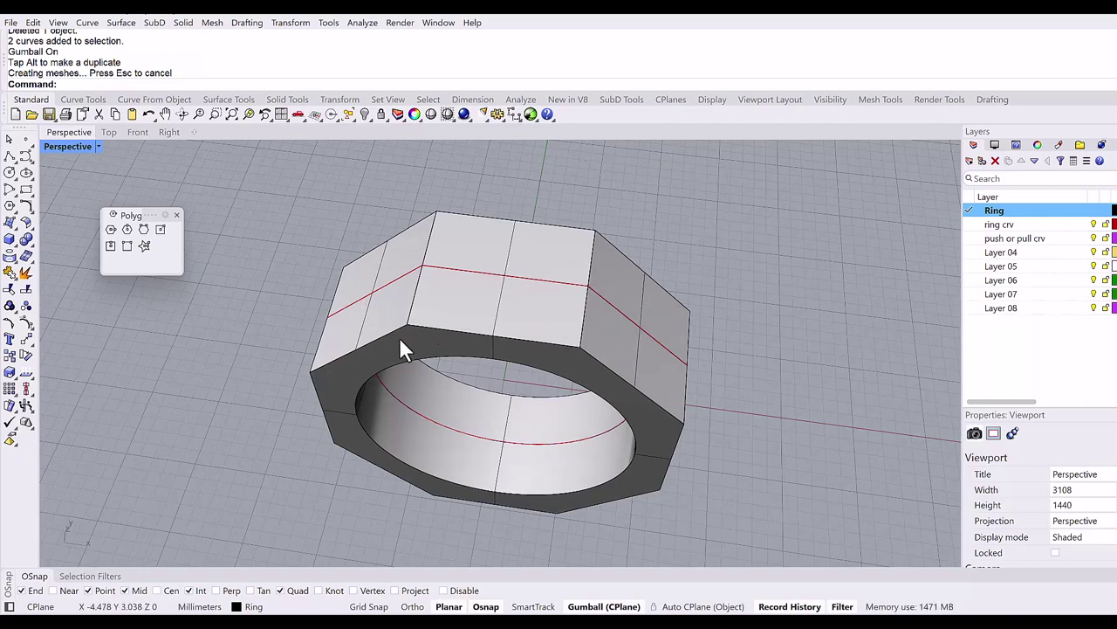
right_drag(476, 301, 498, 309)
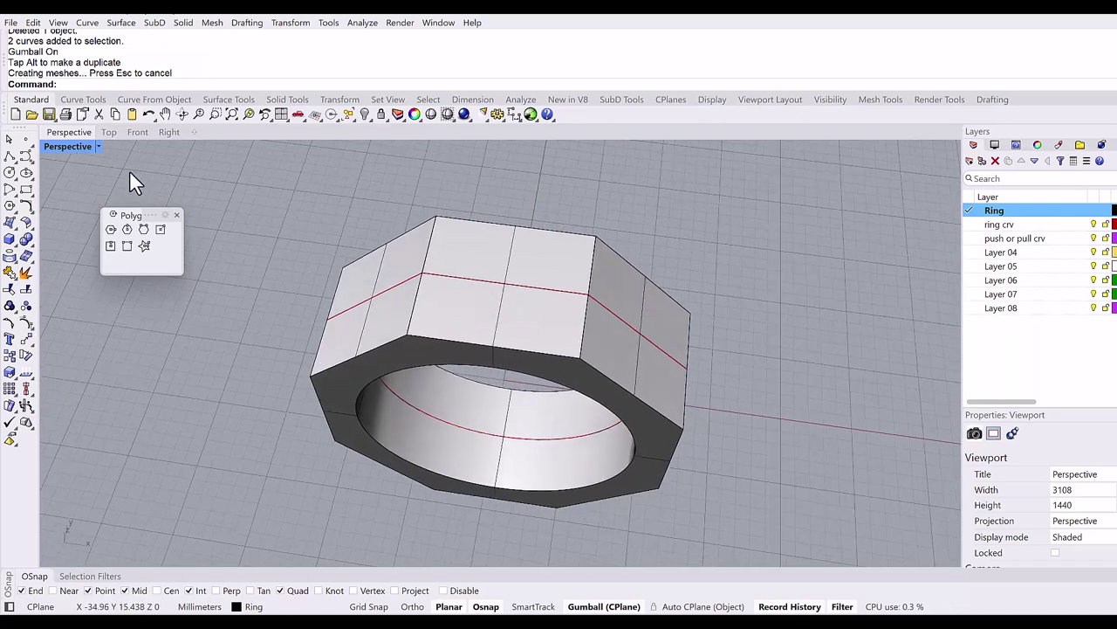
Close the floating polygon toolbar, cancel a rectangle attempt, and make push or pull crv current
click(176, 215)
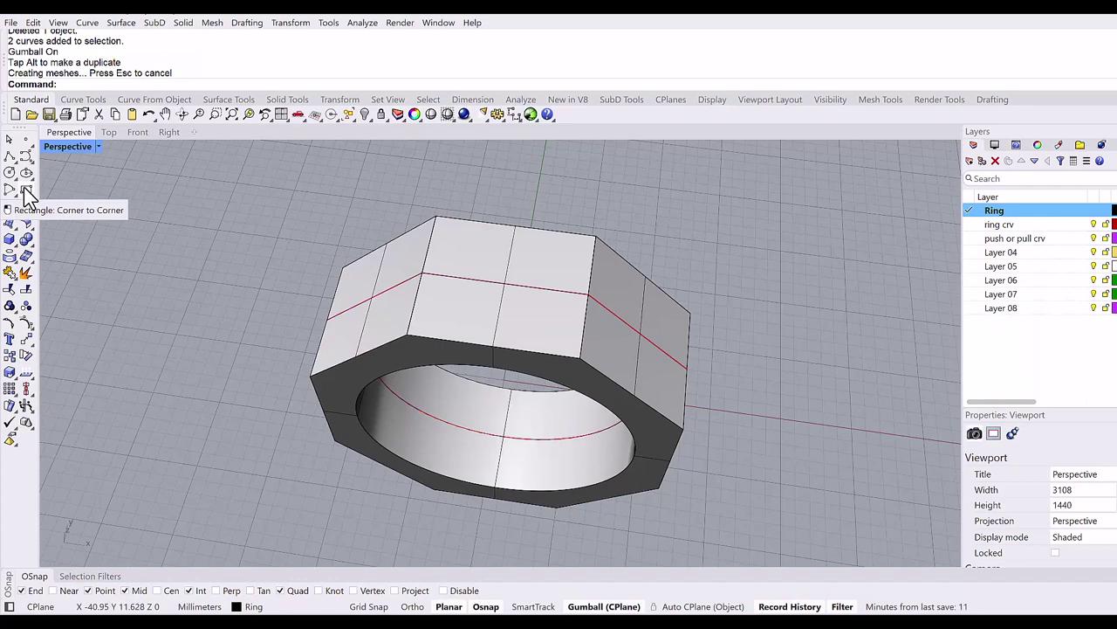
click(26, 192)
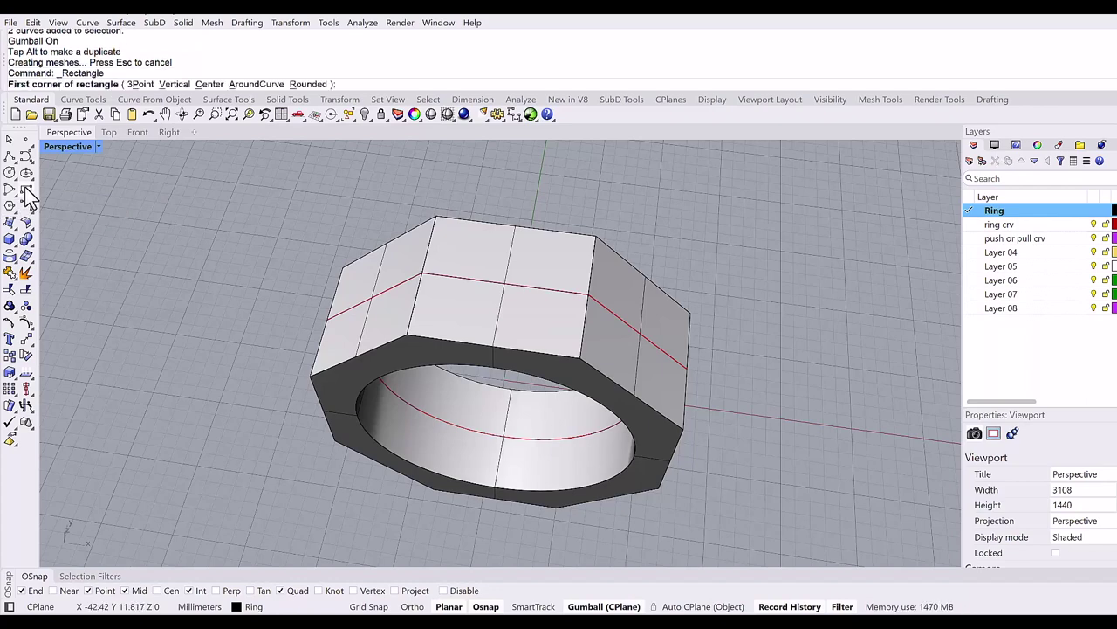
click(436, 214)
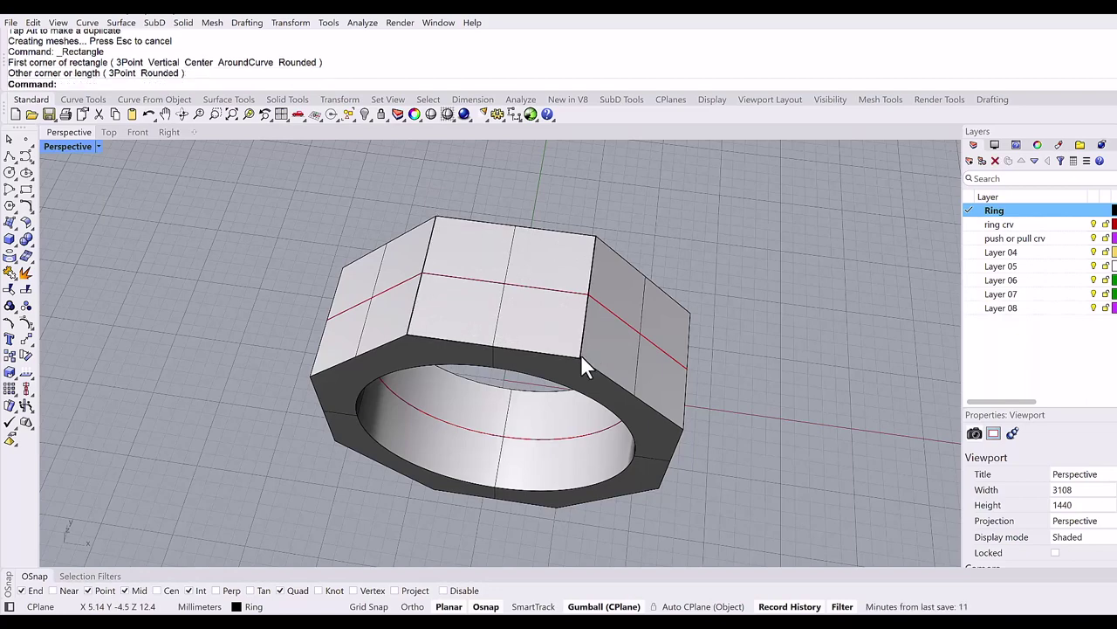
right_drag(573, 241, 584, 250)
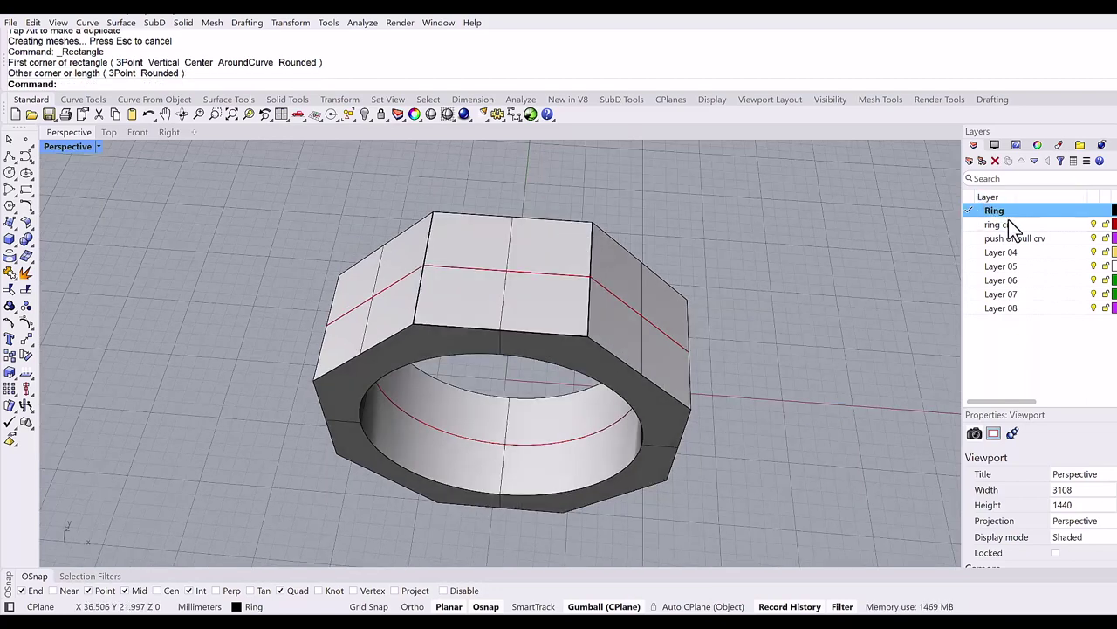
click(970, 238)
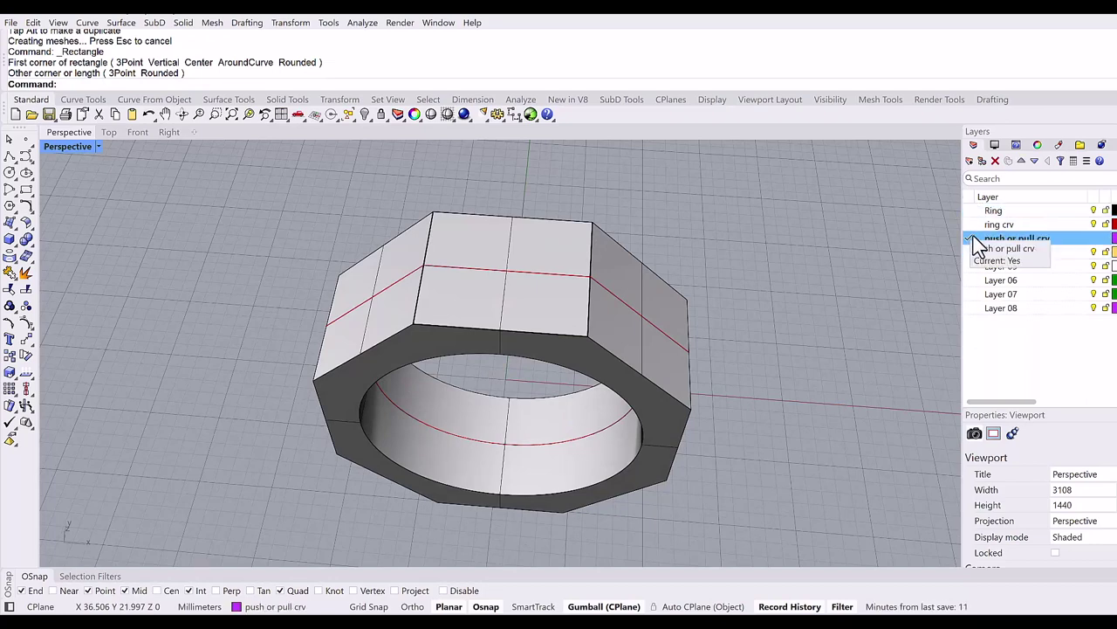
scroll(439, 266, up, 4)
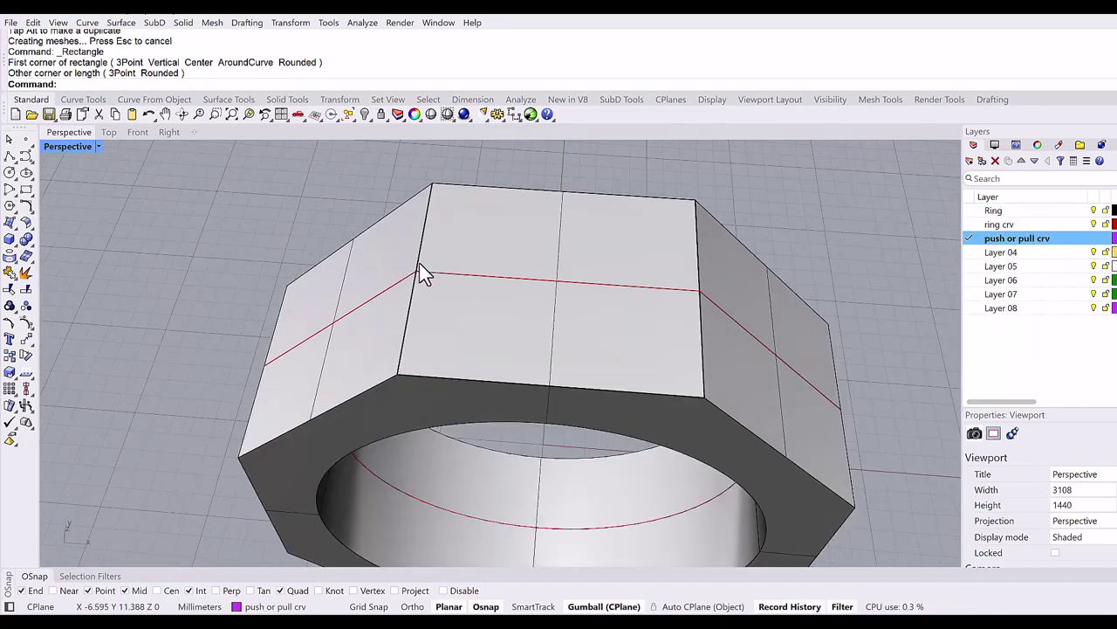
Offset the ring's top face outline 1 mm inward to create an inset closed curve
click(91, 101)
click(170, 116)
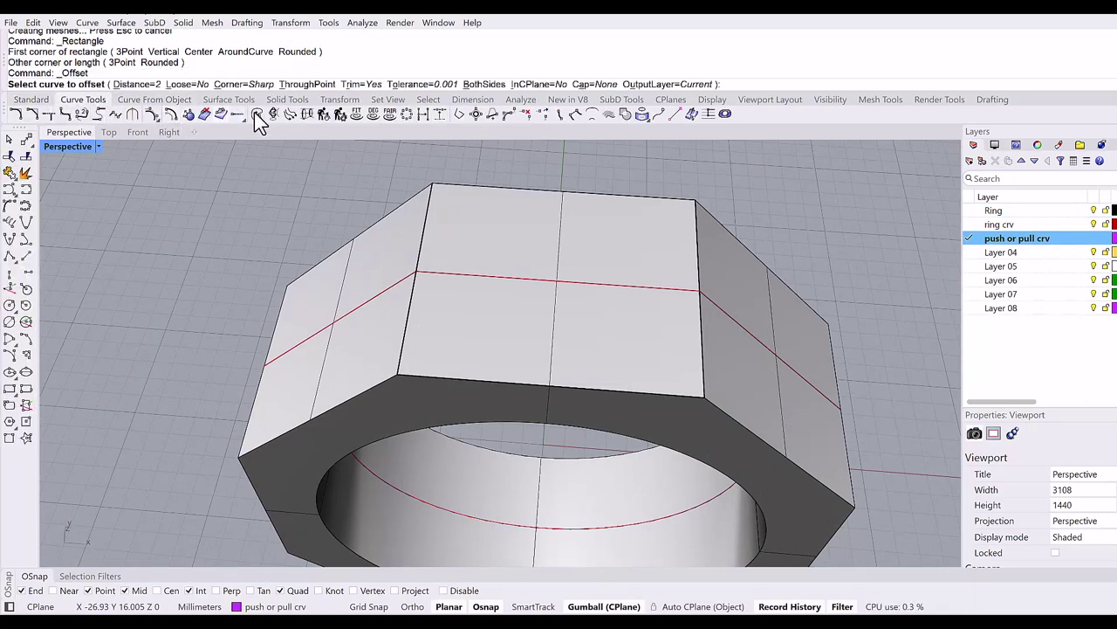
click(470, 186)
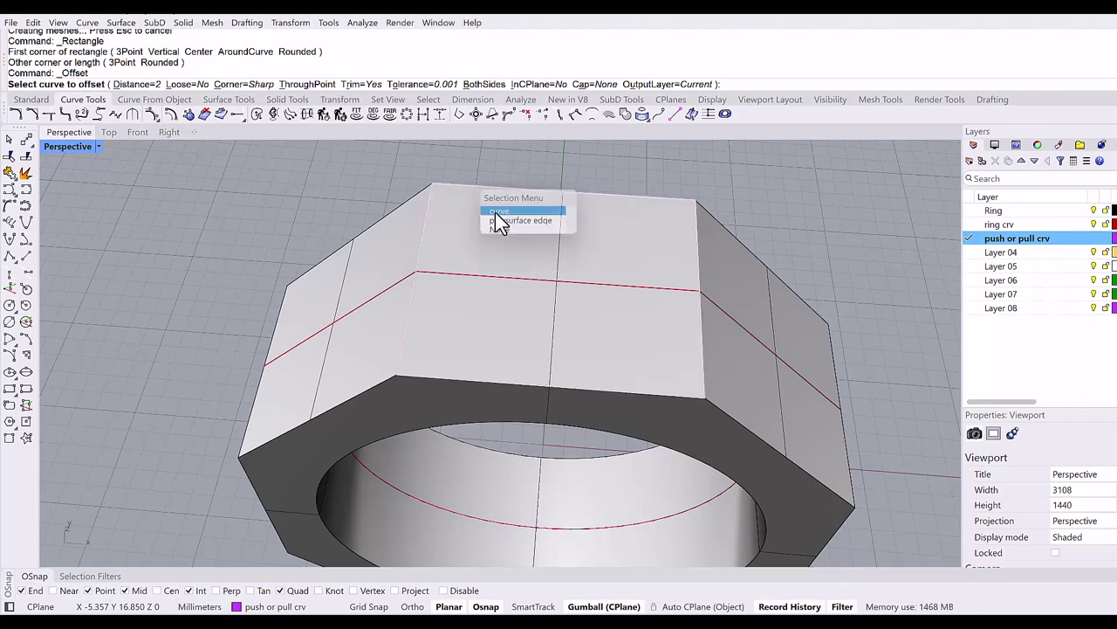
click(497, 212)
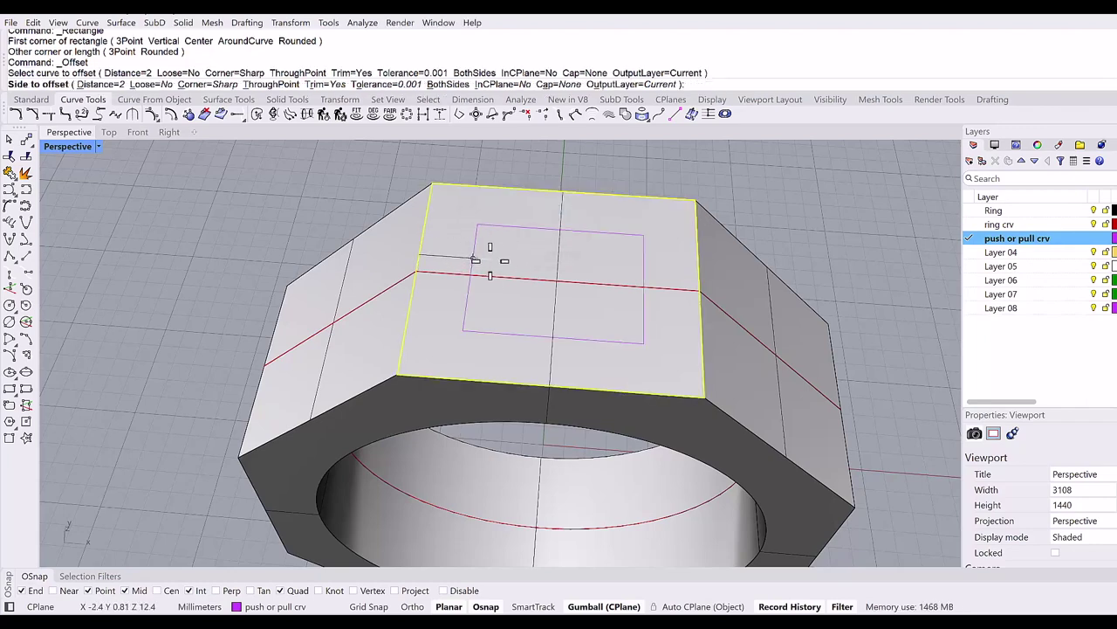
text(1)
key(Return)
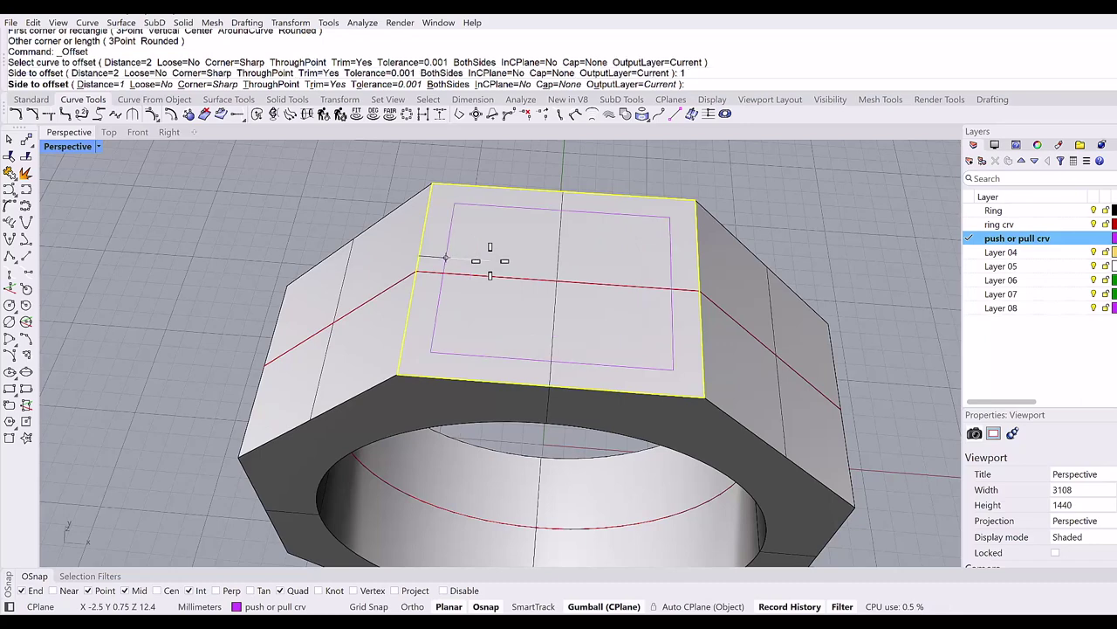
click(490, 261)
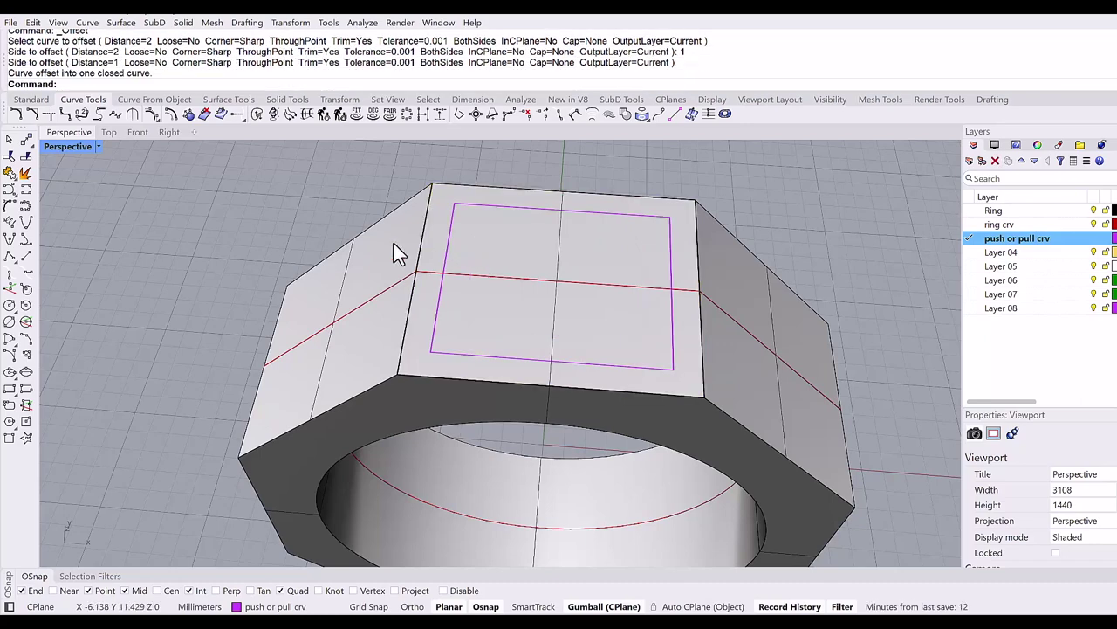
right_drag(310, 213, 407, 257)
right_drag(375, 291, 341, 279)
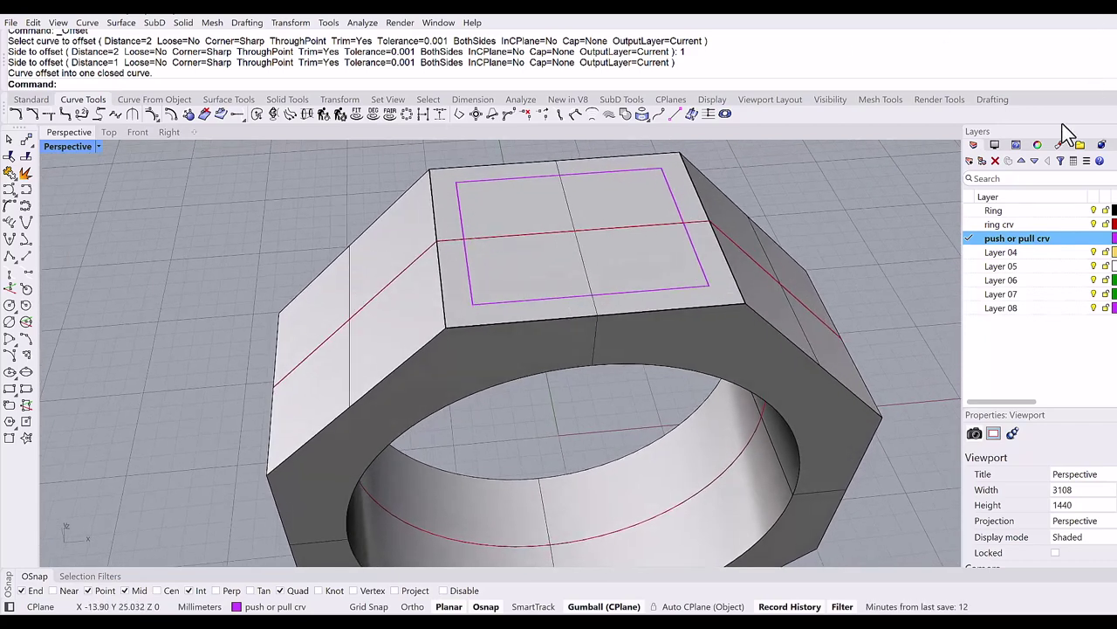
Make ring crv current, then draw and delete a trial rectangle on the ring's side face
click(969, 224)
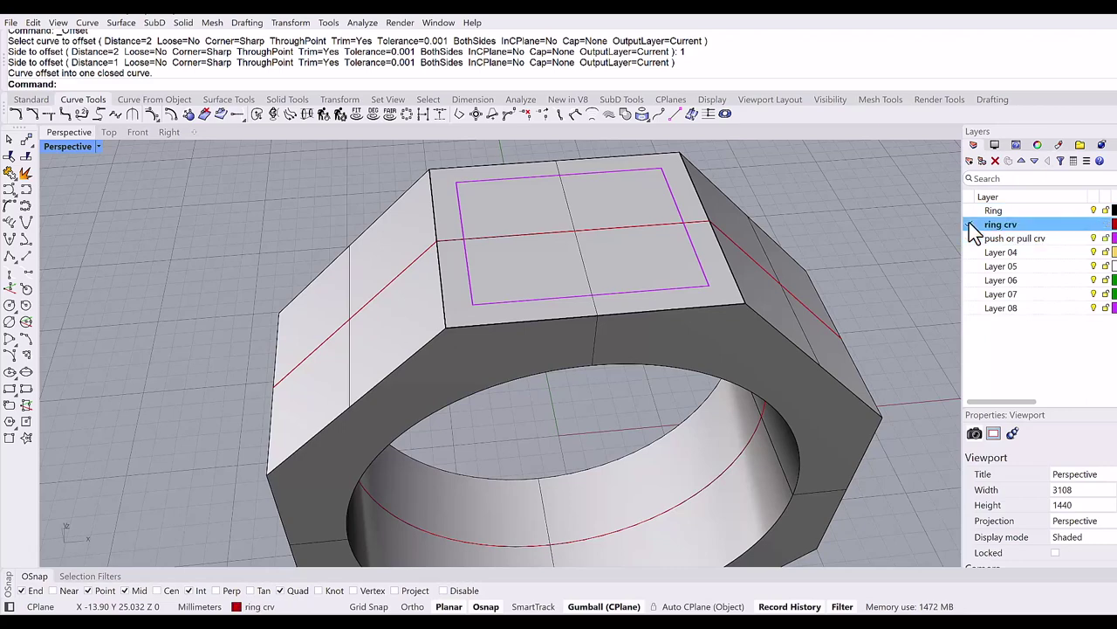
right_drag(464, 379, 201, 417)
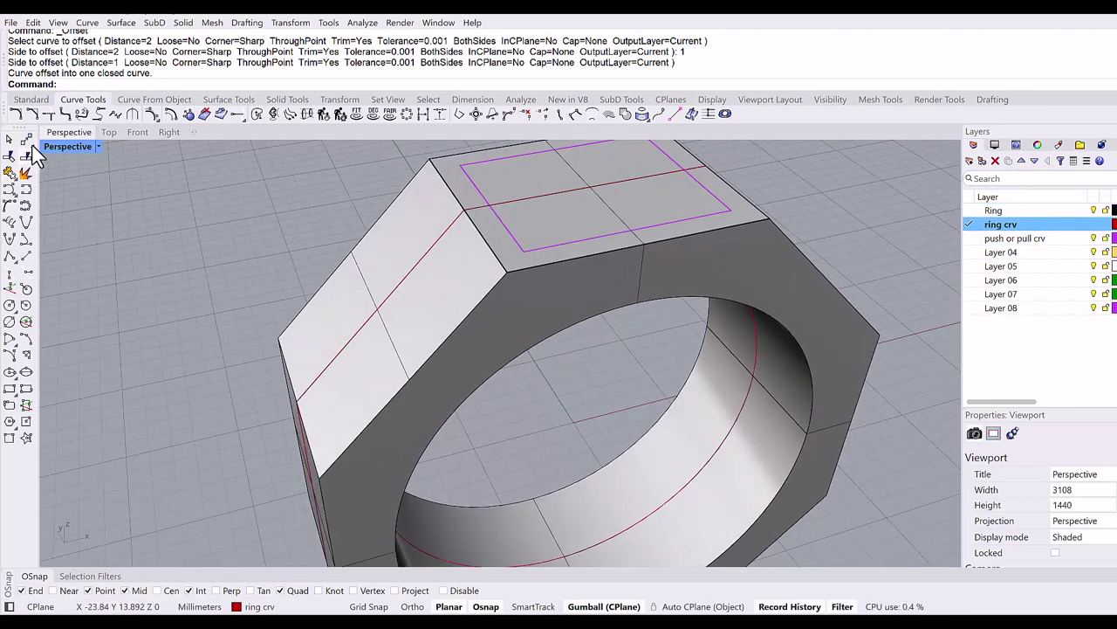
click(35, 98)
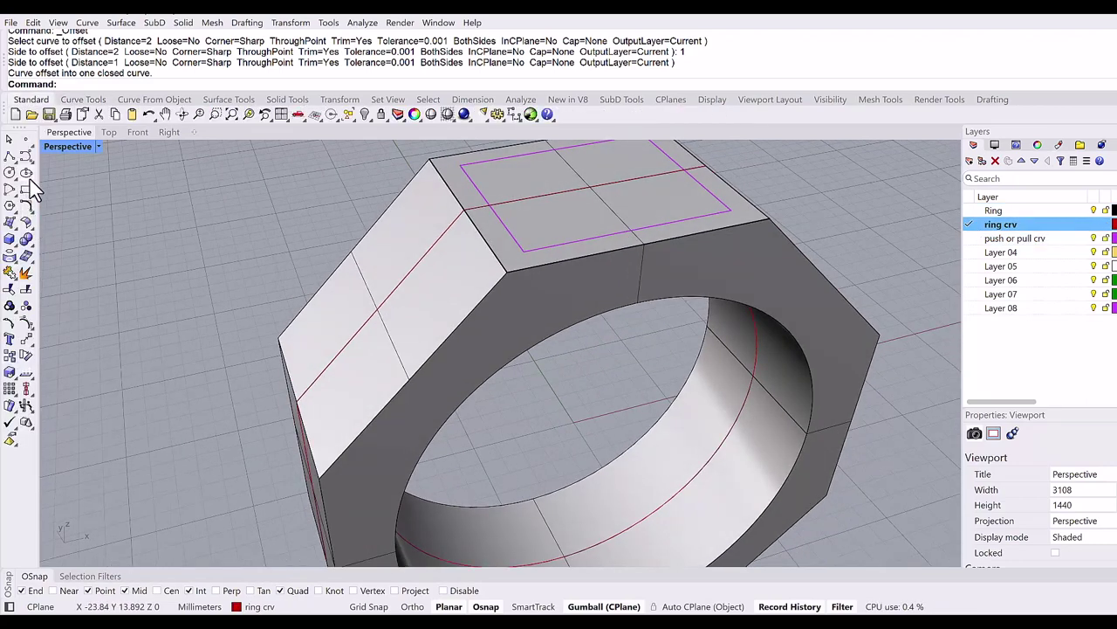
click(27, 191)
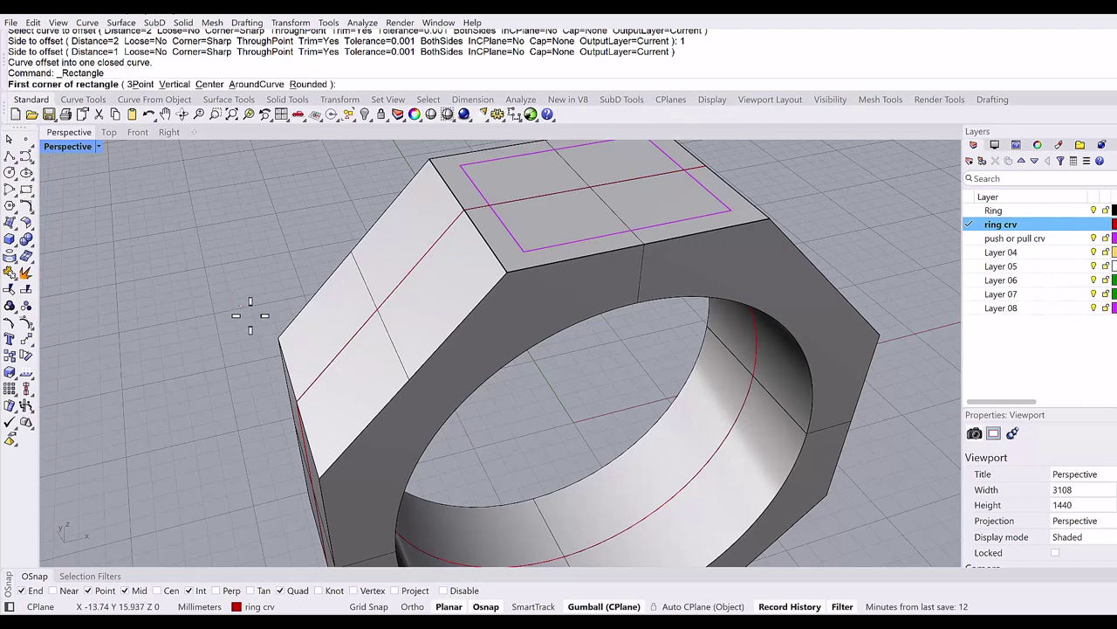
click(277, 338)
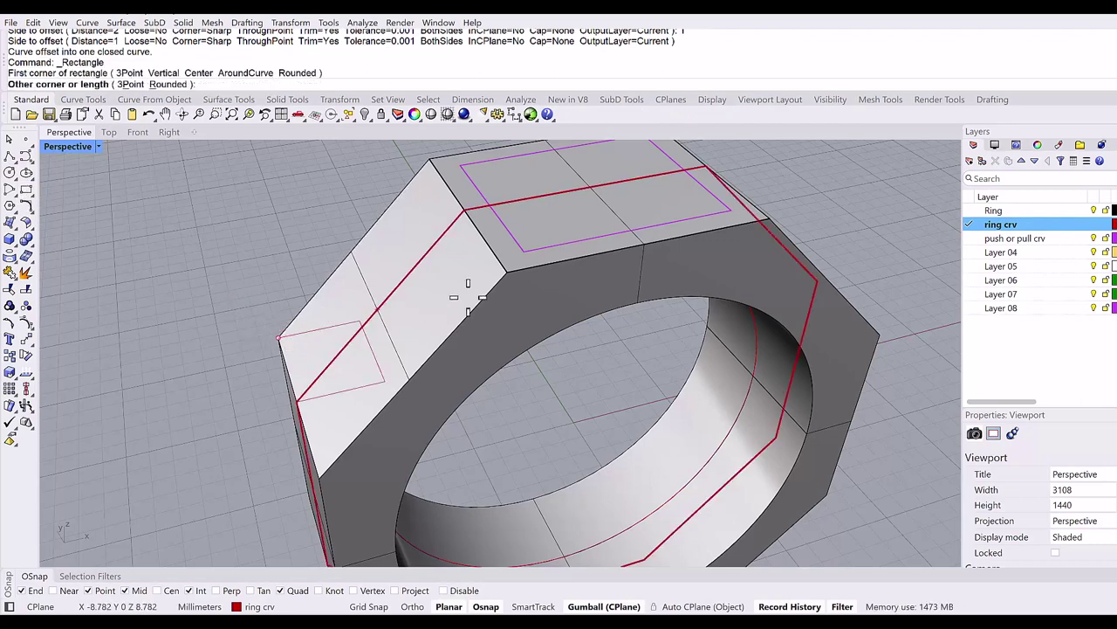
right_drag(457, 295, 462, 326)
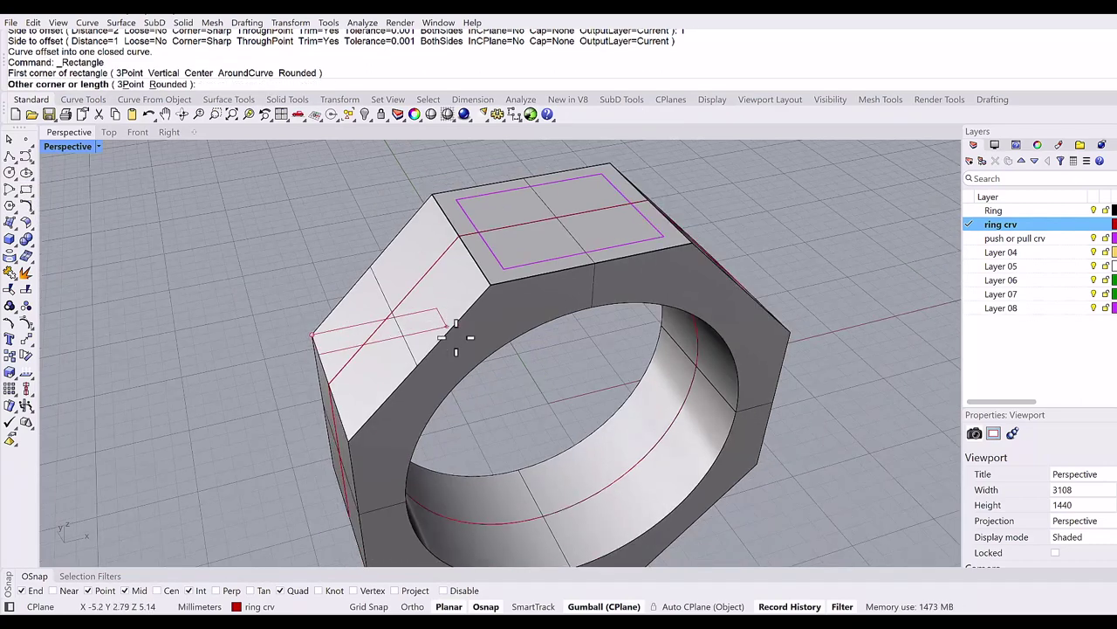
click(541, 411)
mouse_move(487, 391)
right_down()
mouse_move(474, 379)
mouse_move(488, 409)
right_up()
click(486, 408)
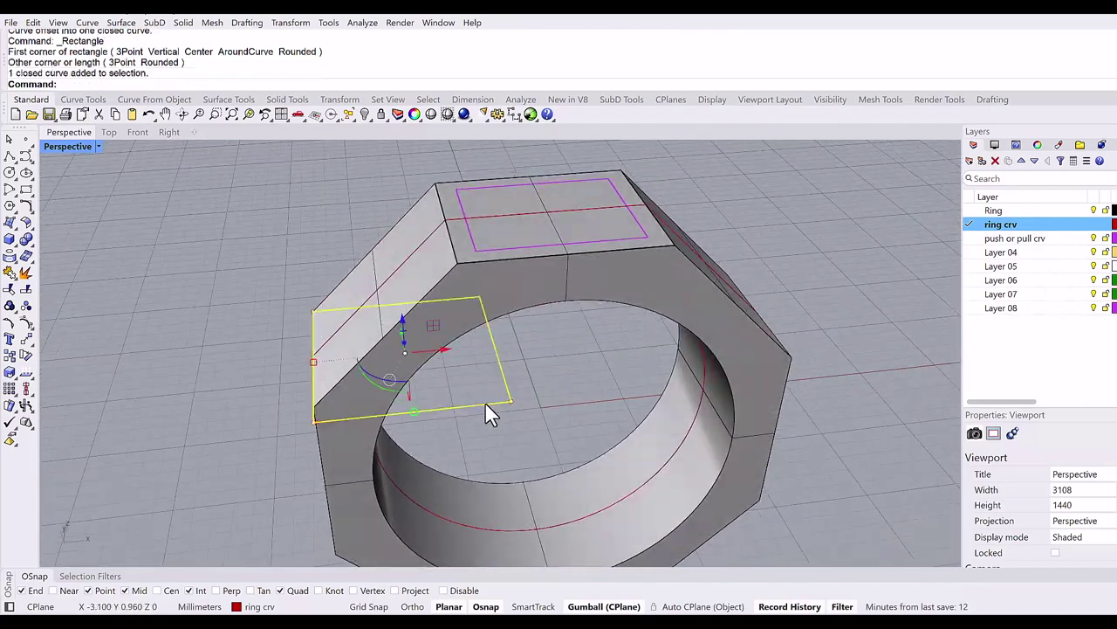
key(Delete)
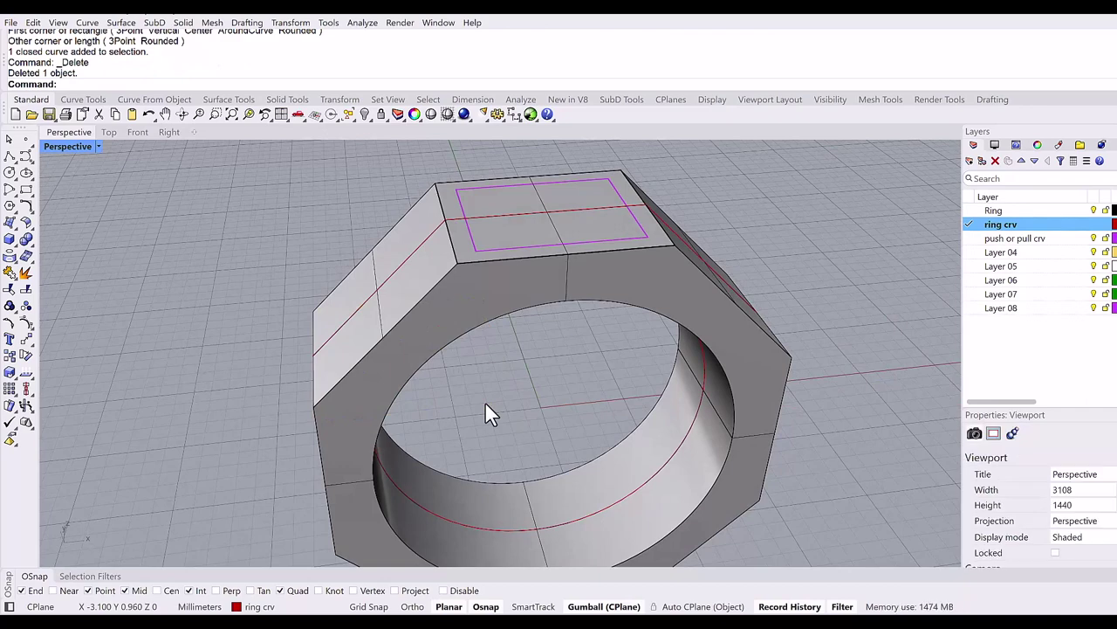
click(685, 608)
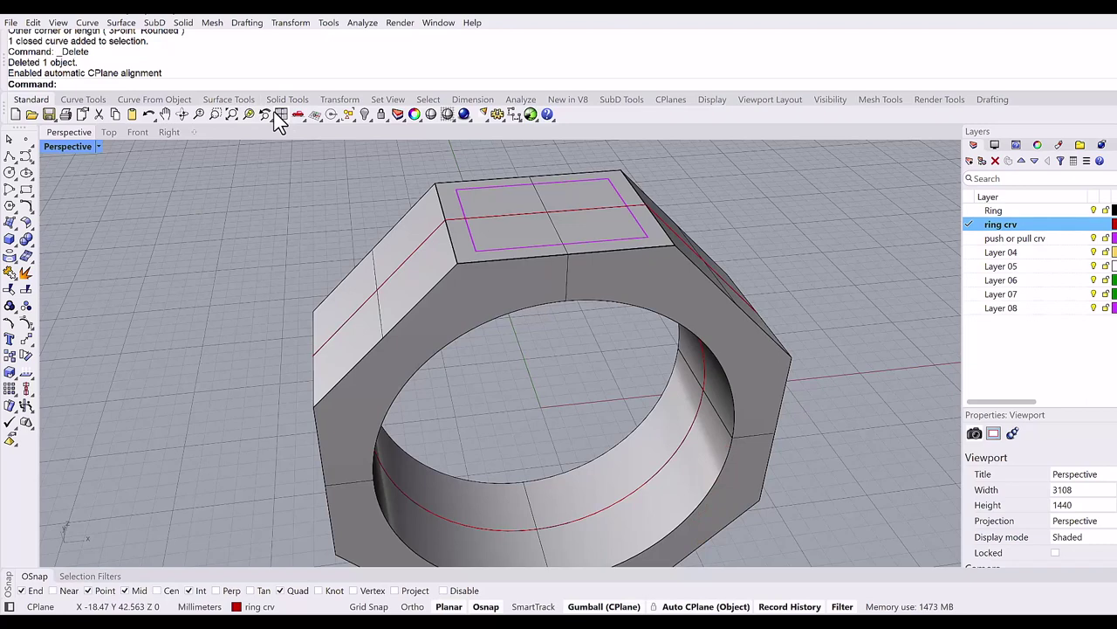
click(318, 117)
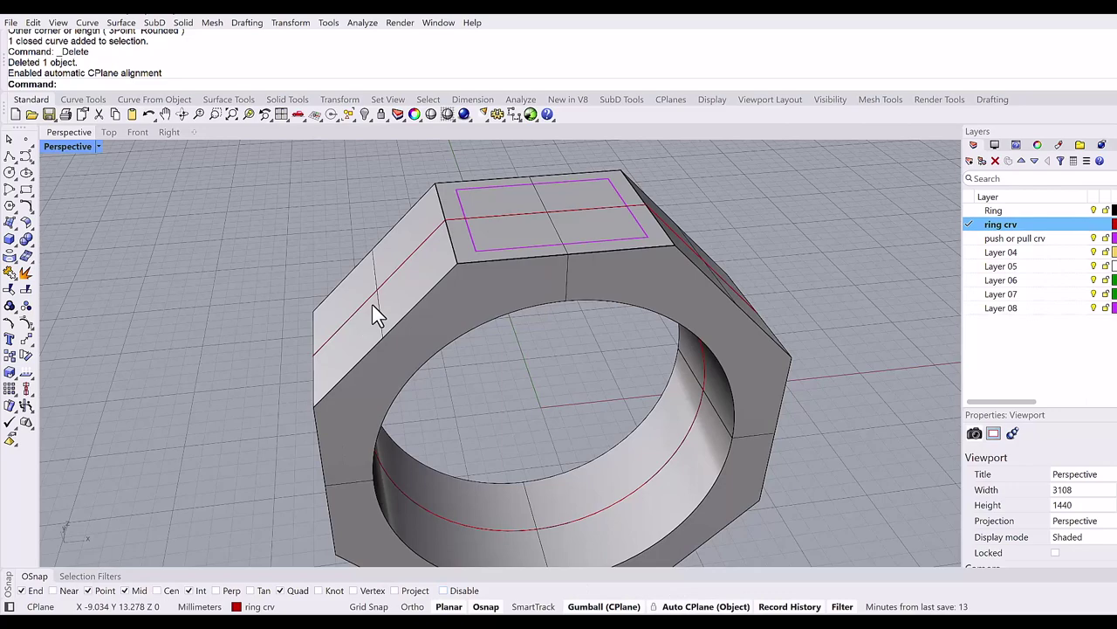
right_drag(375, 312, 404, 319)
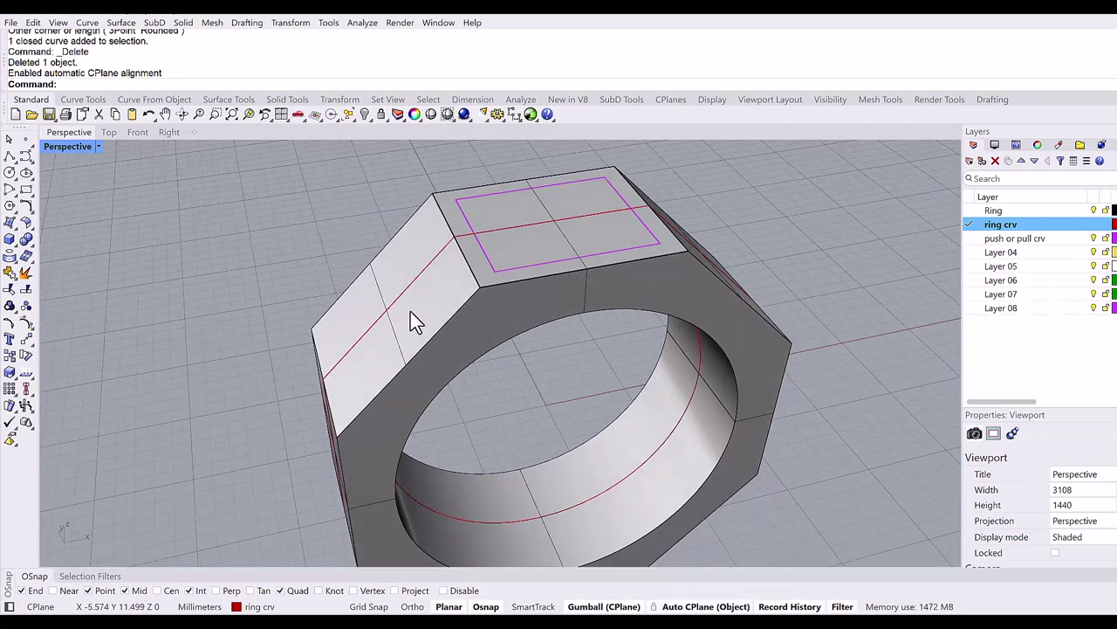
ctrl+shift+click(411, 309)
ctrl+shift+click(412, 309)
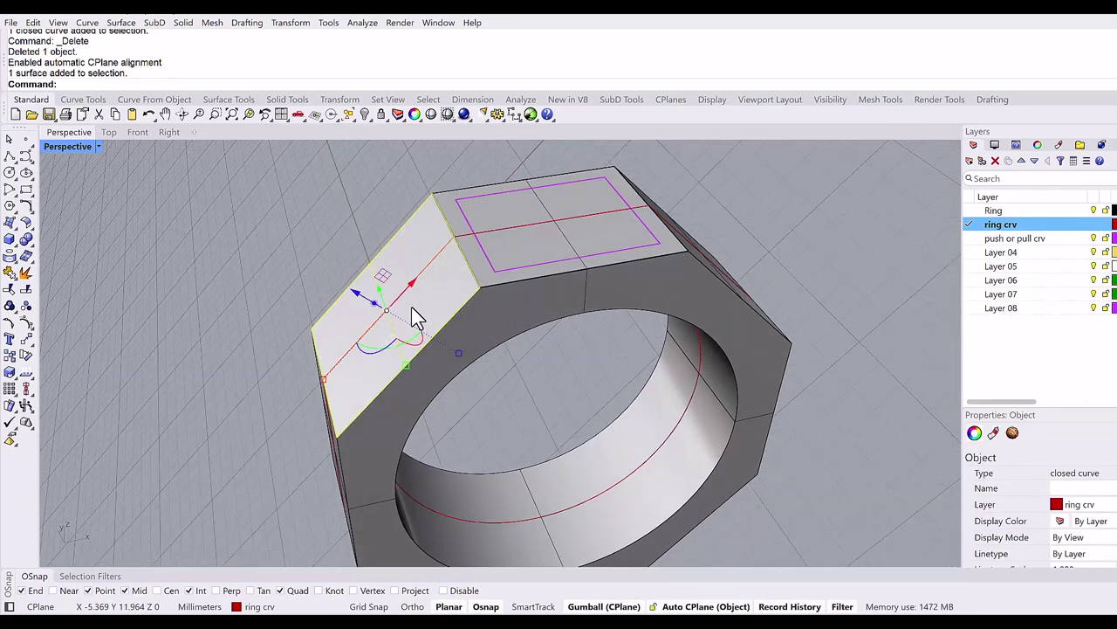
right_drag(415, 307, 436, 277)
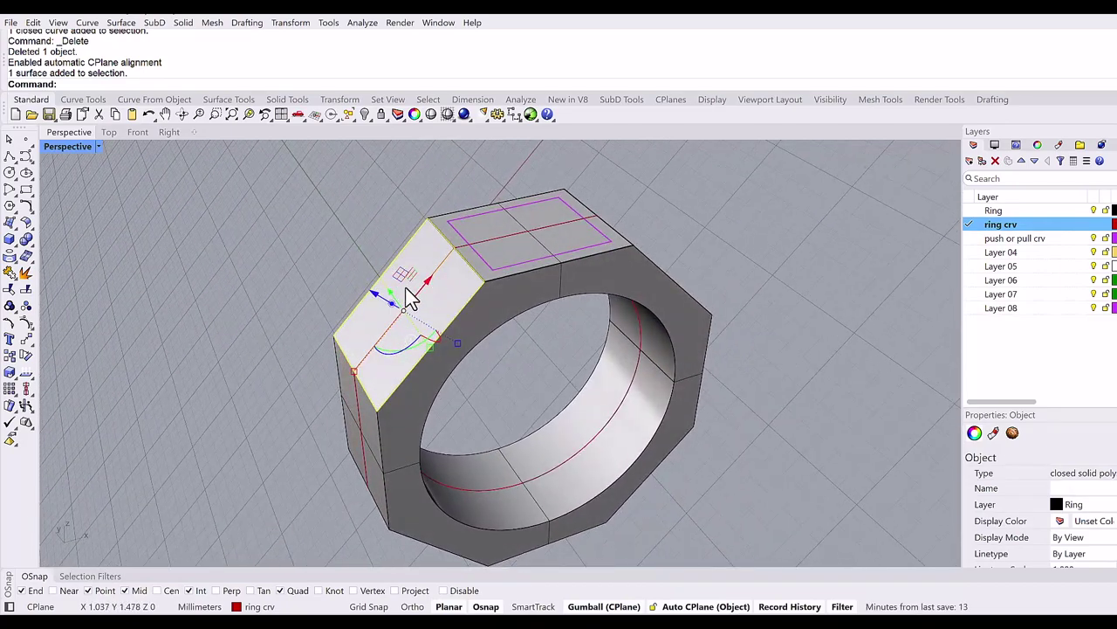
key(Escape)
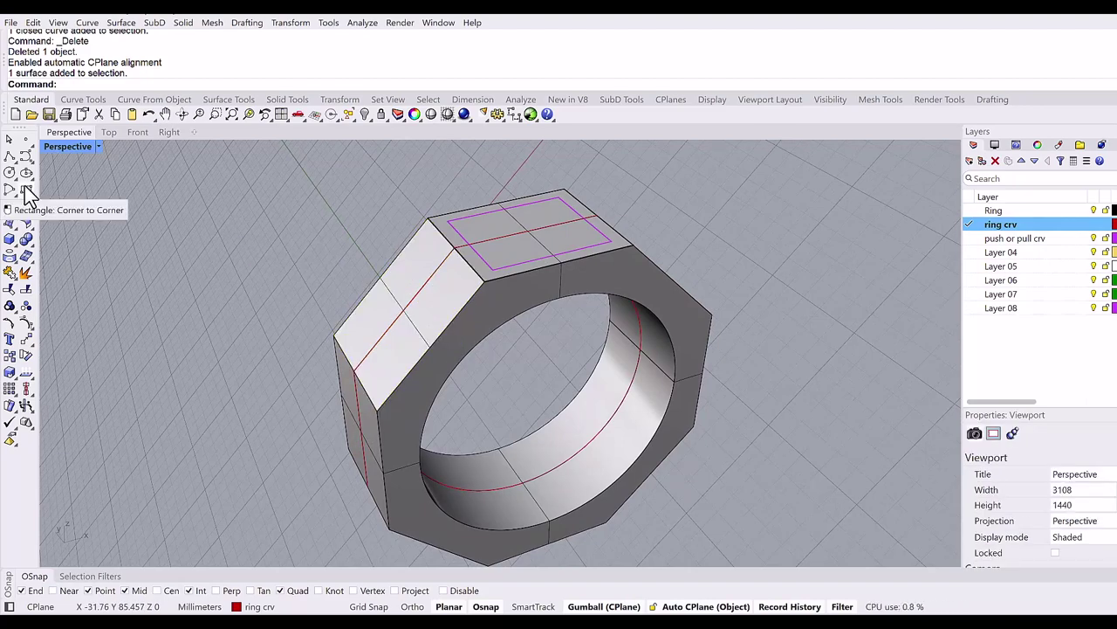
click(26, 190)
click(428, 218)
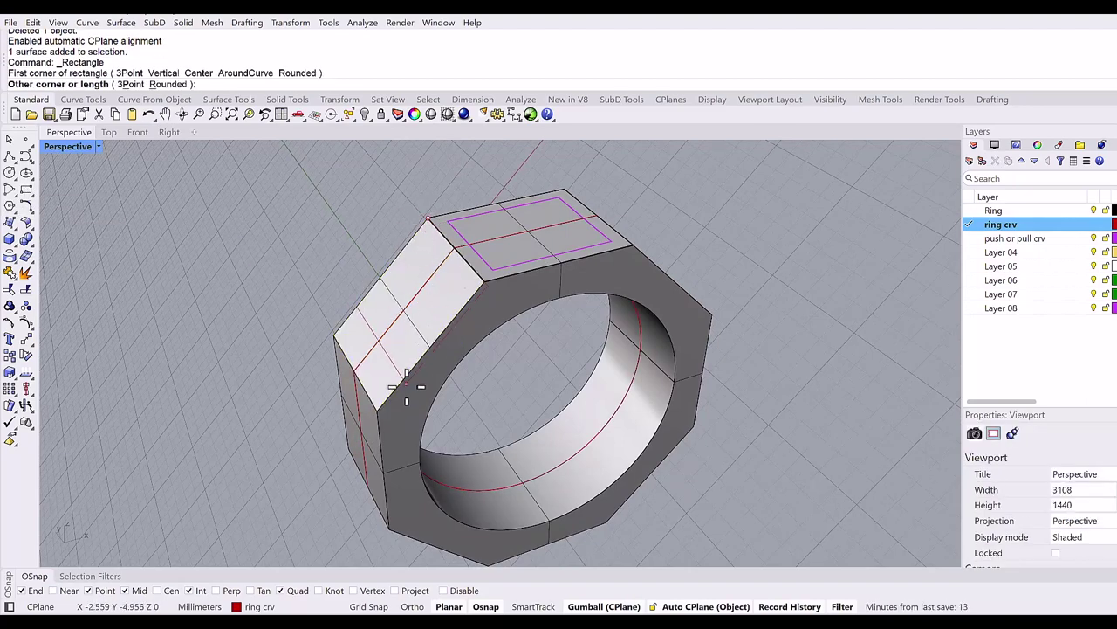
key(Escape)
right_drag(387, 317, 393, 324)
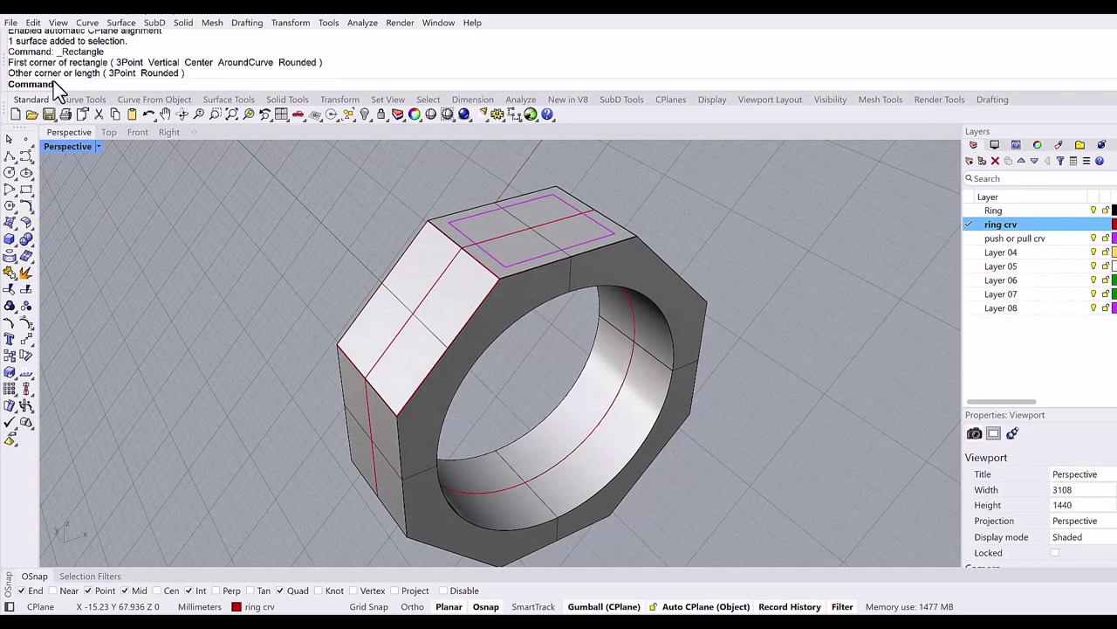
On the push or pull crv layer, offset the left slanted face's curve 1 mm inward
click(972, 238)
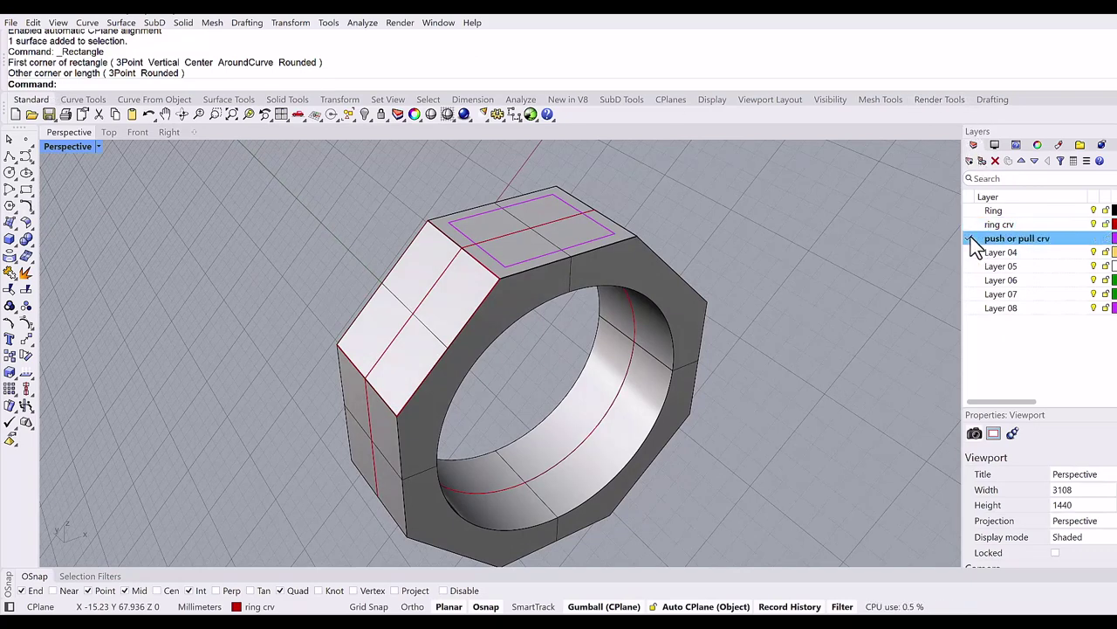
click(77, 101)
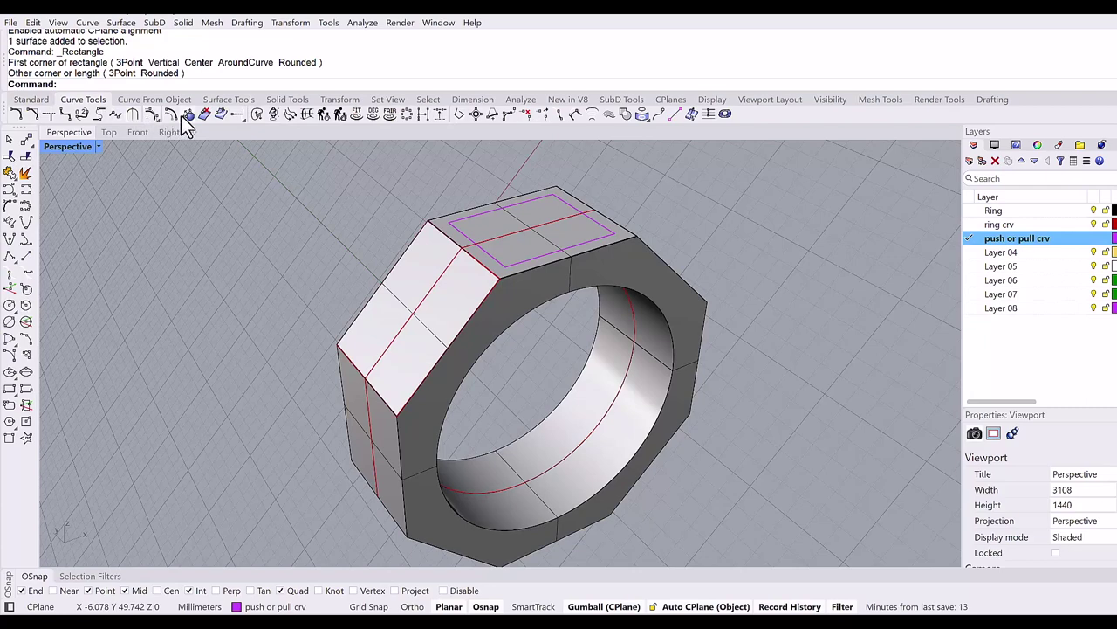
click(171, 114)
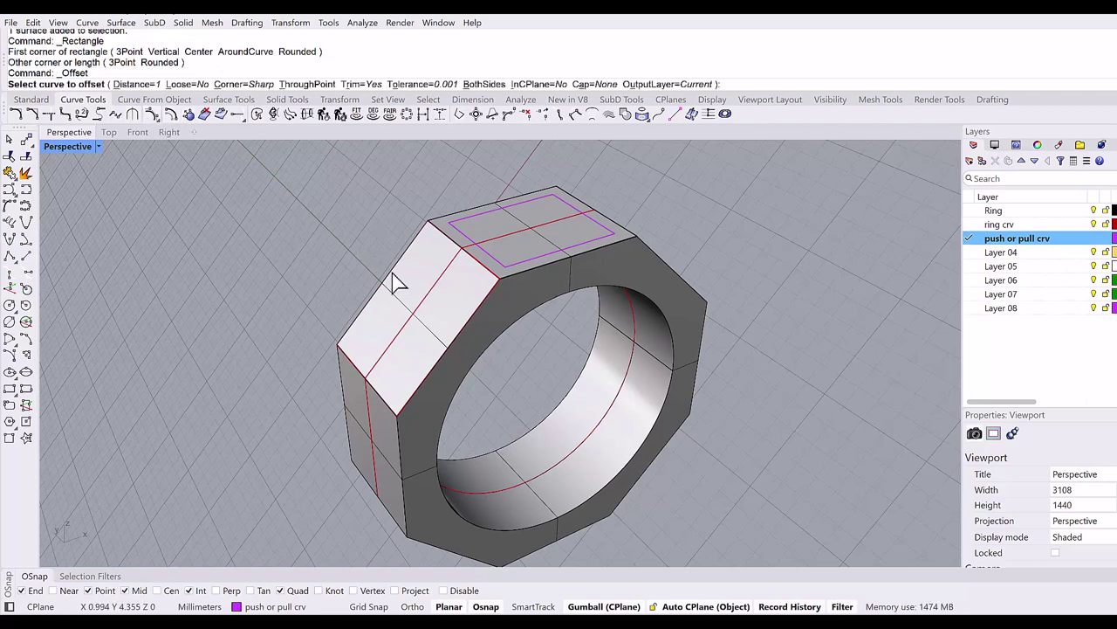
click(404, 284)
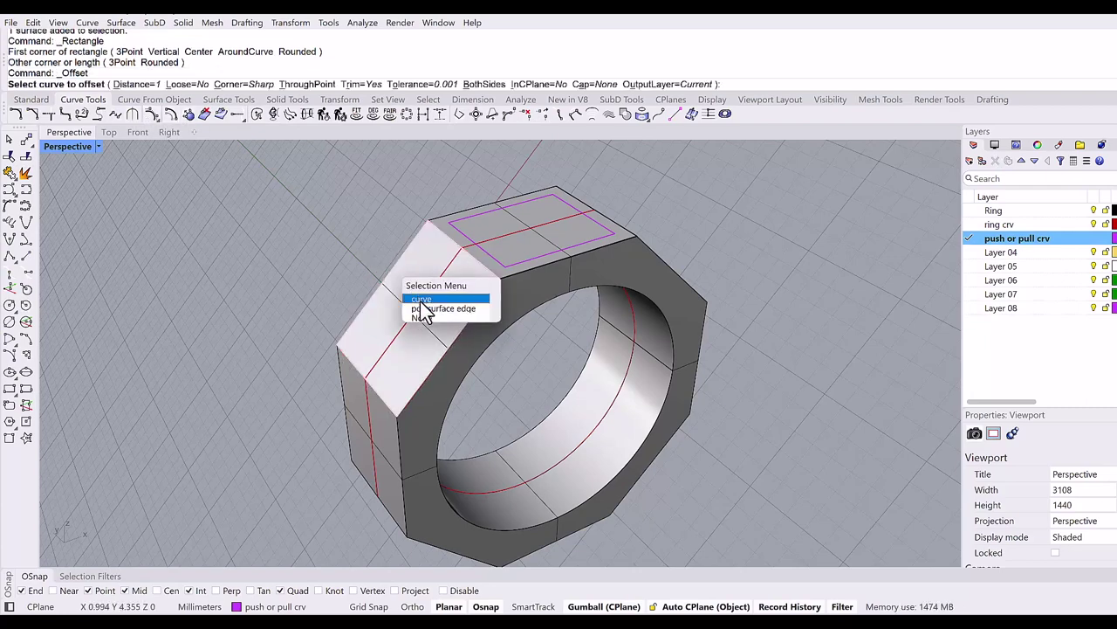
click(421, 299)
click(429, 312)
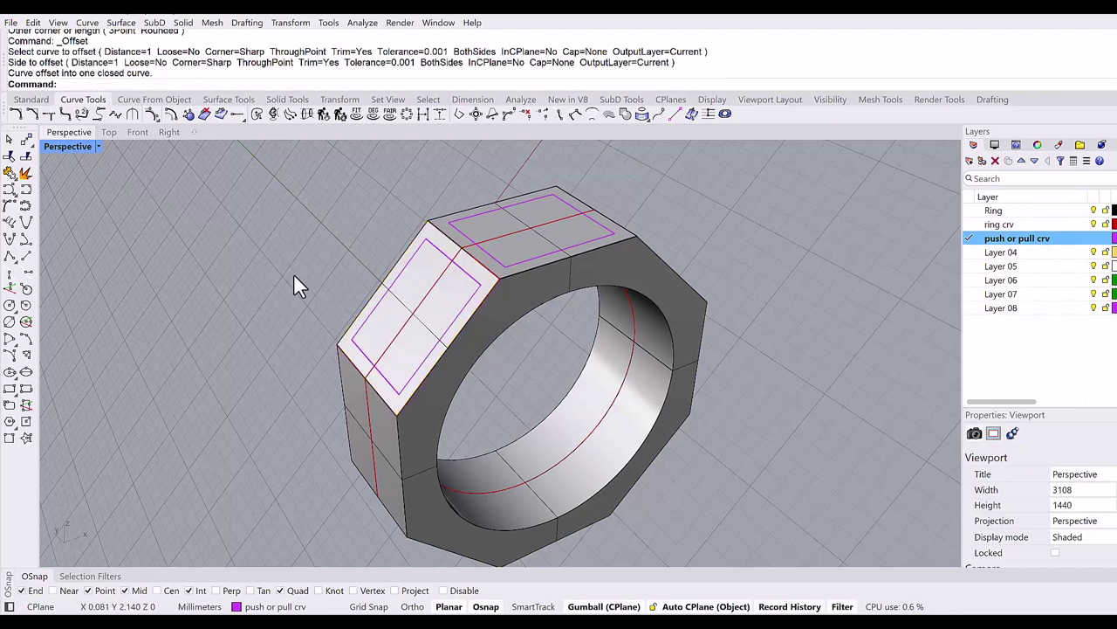
Select the ring's right slanted face as a sub-object
scroll(323, 277, down, 2)
right_drag(328, 273, 458, 292)
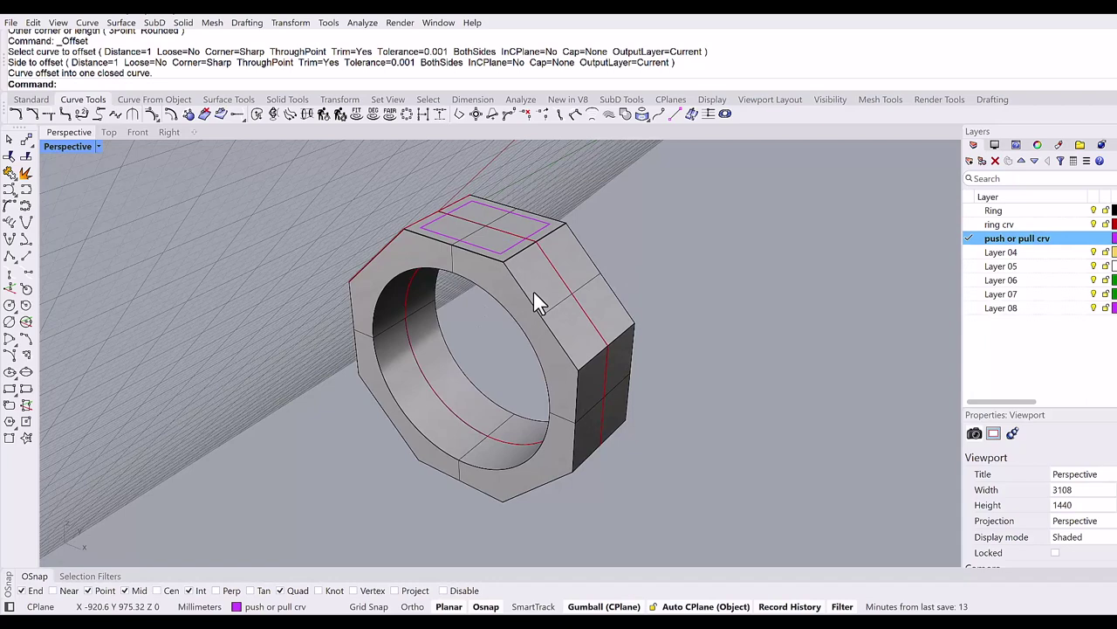
key(ctrl+shift)
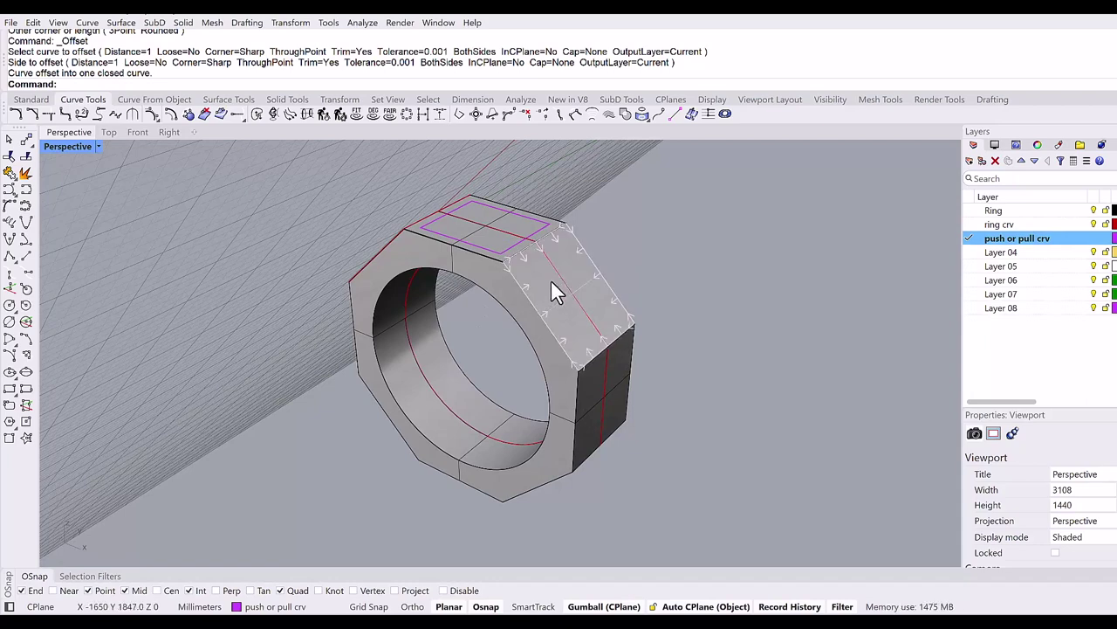
ctrl+shift+click(550, 283)
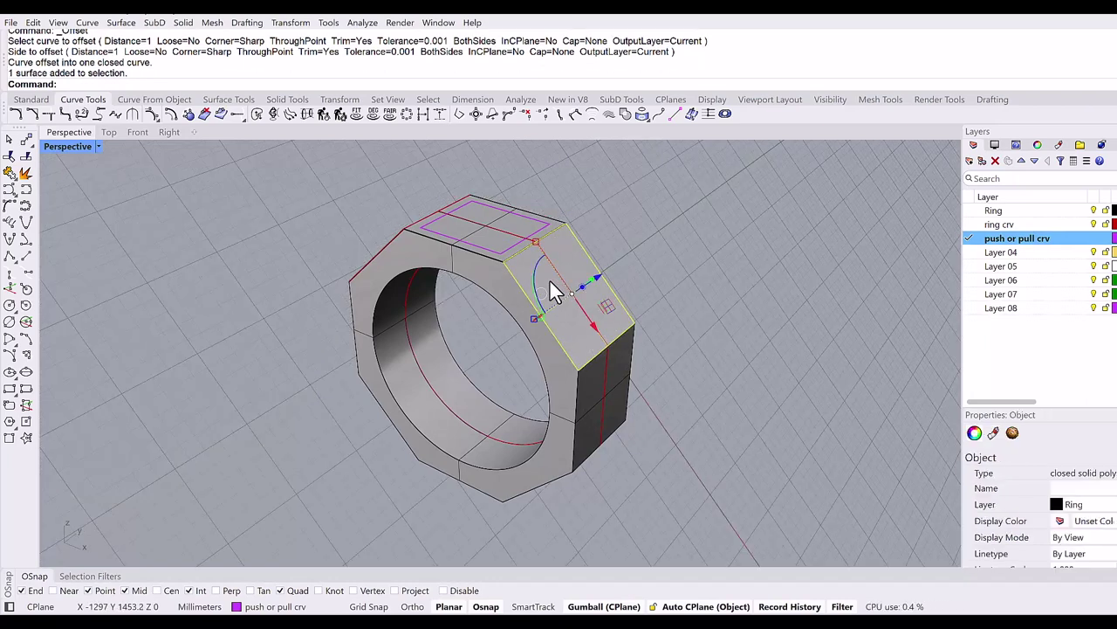
On the ring crv layer, draw a corner-to-corner rectangle around the right slanted face
click(969, 224)
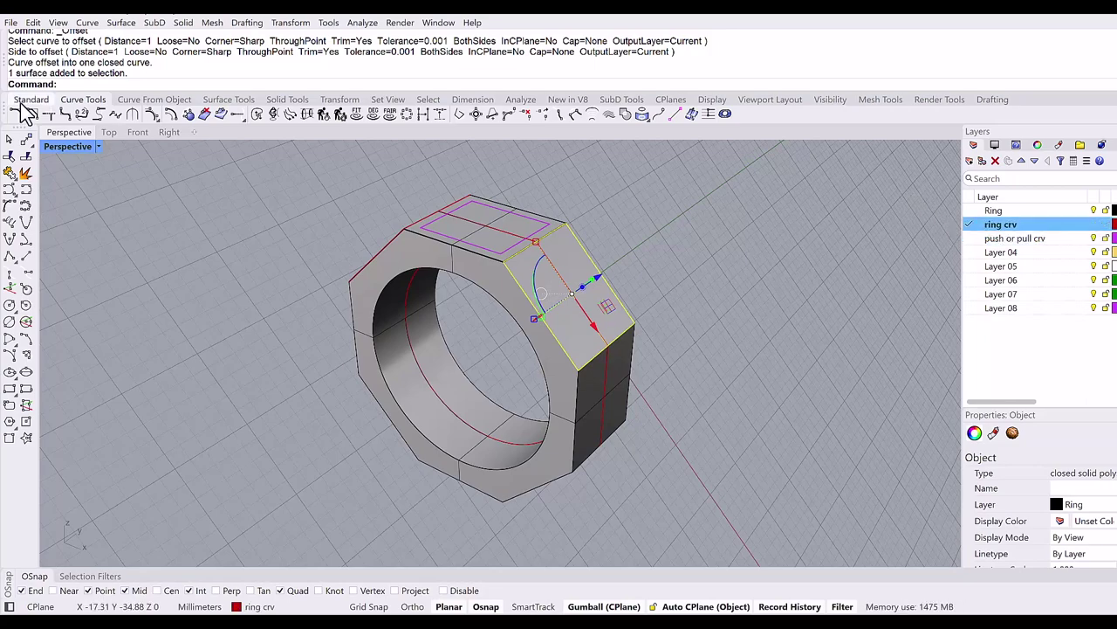
click(31, 99)
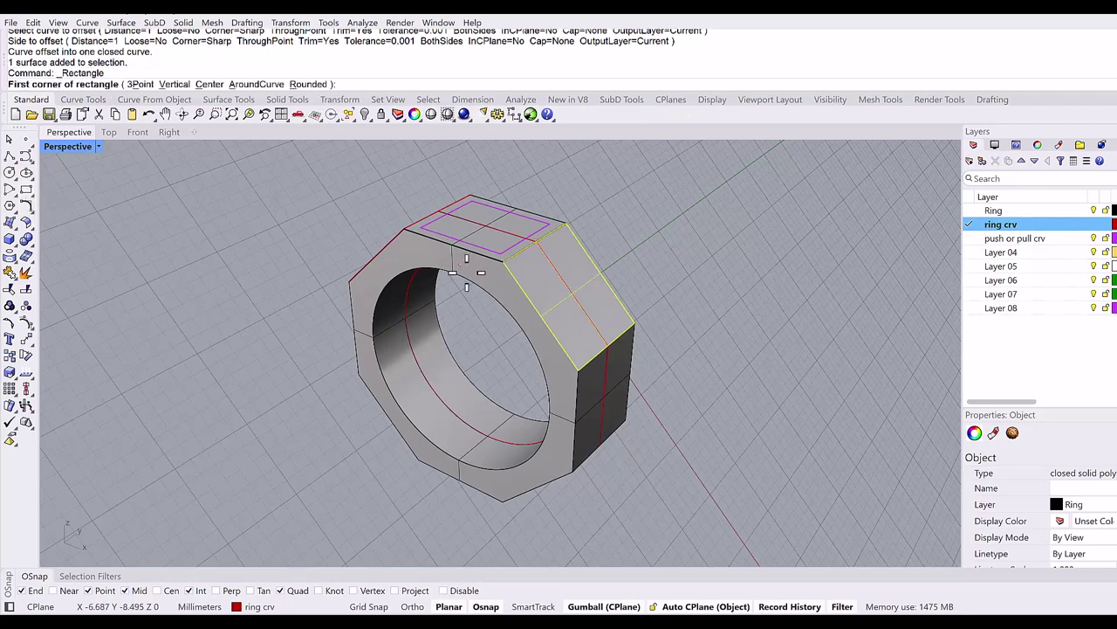
click(26, 189)
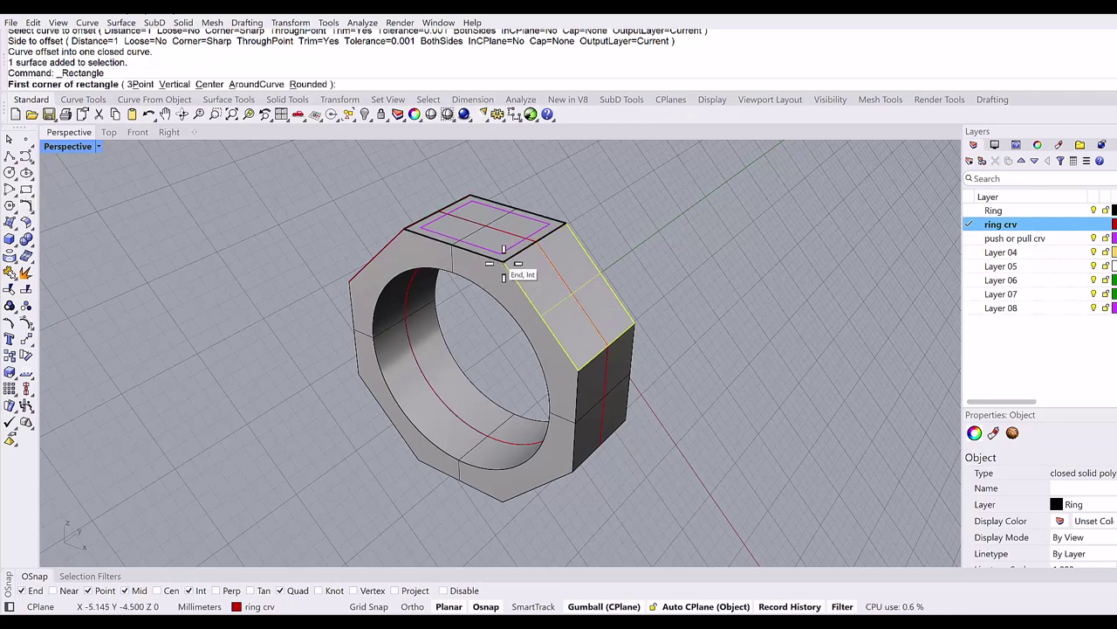
click(504, 262)
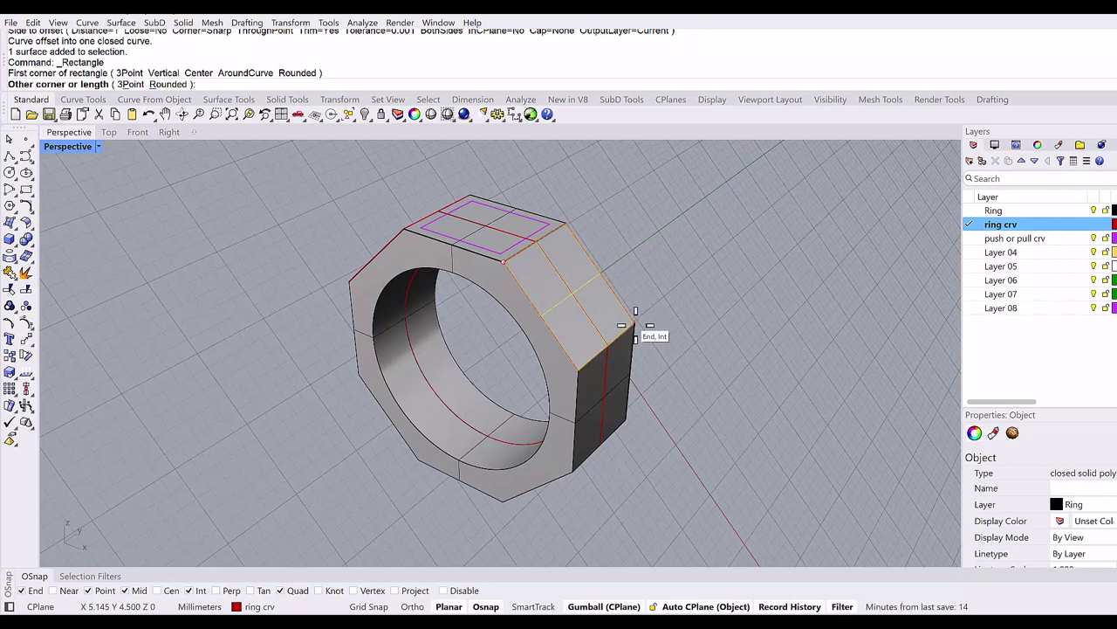
click(636, 325)
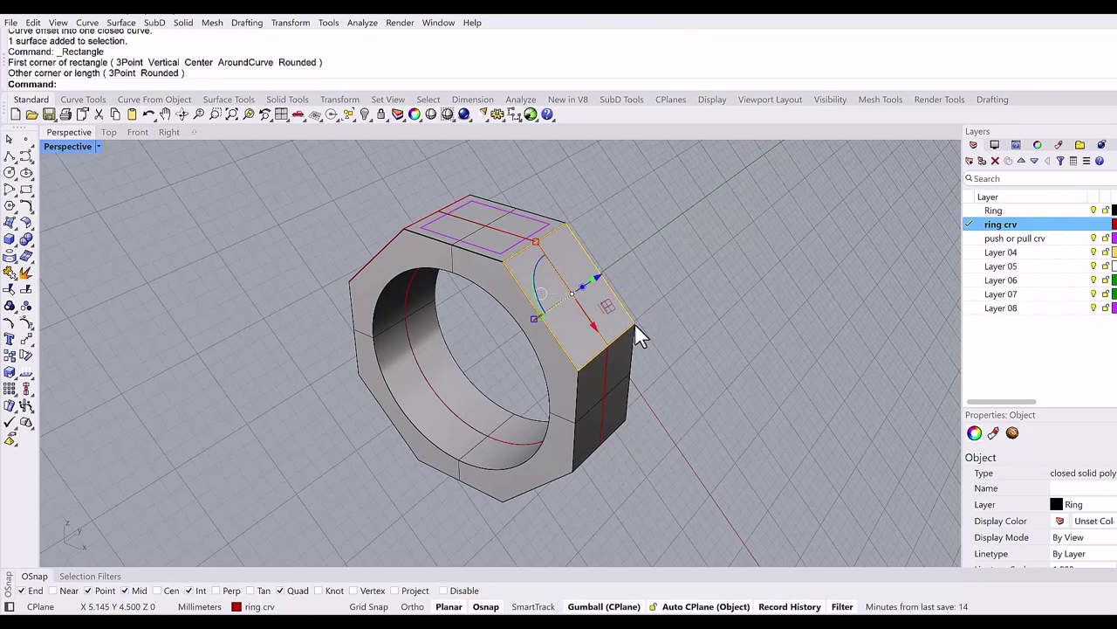
On the push or pull crv layer, offset that rectangle 1 mm inward on the face
click(970, 237)
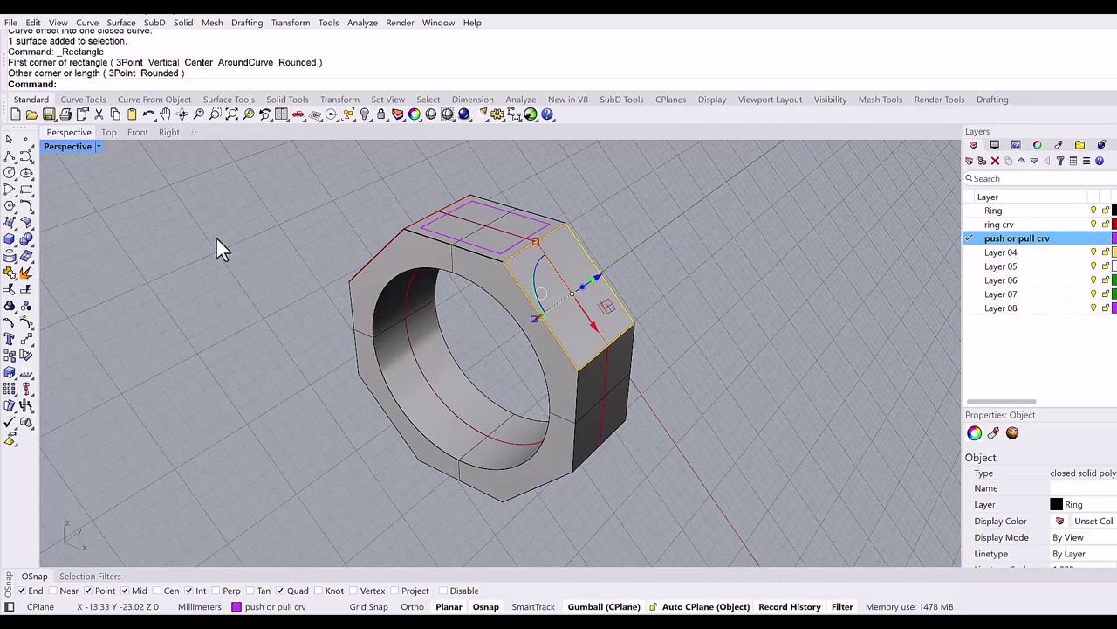
click(103, 100)
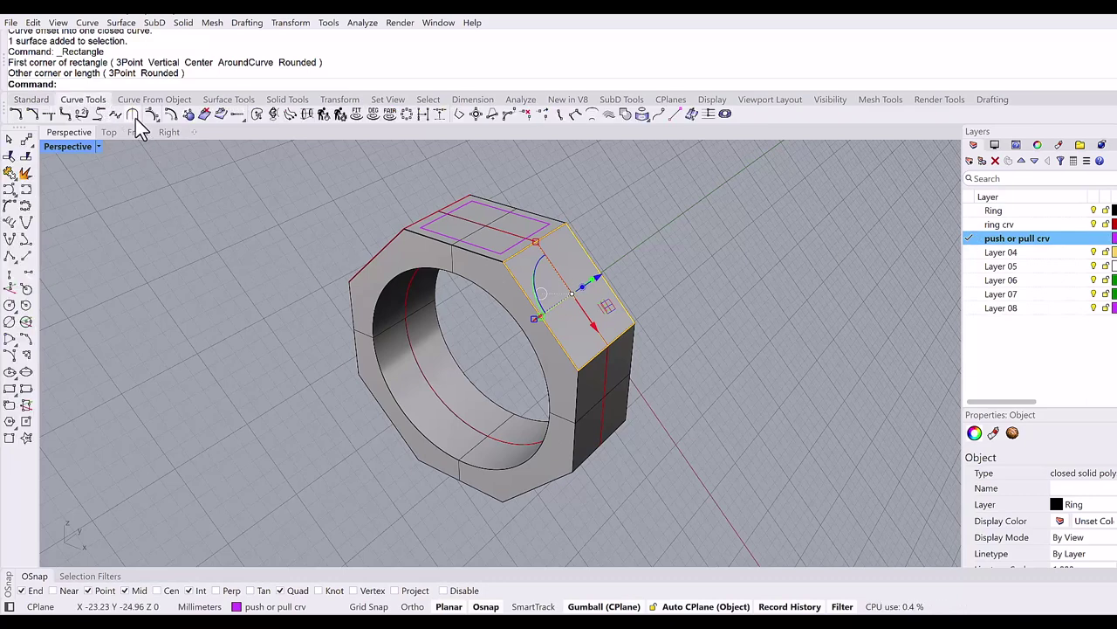
click(169, 115)
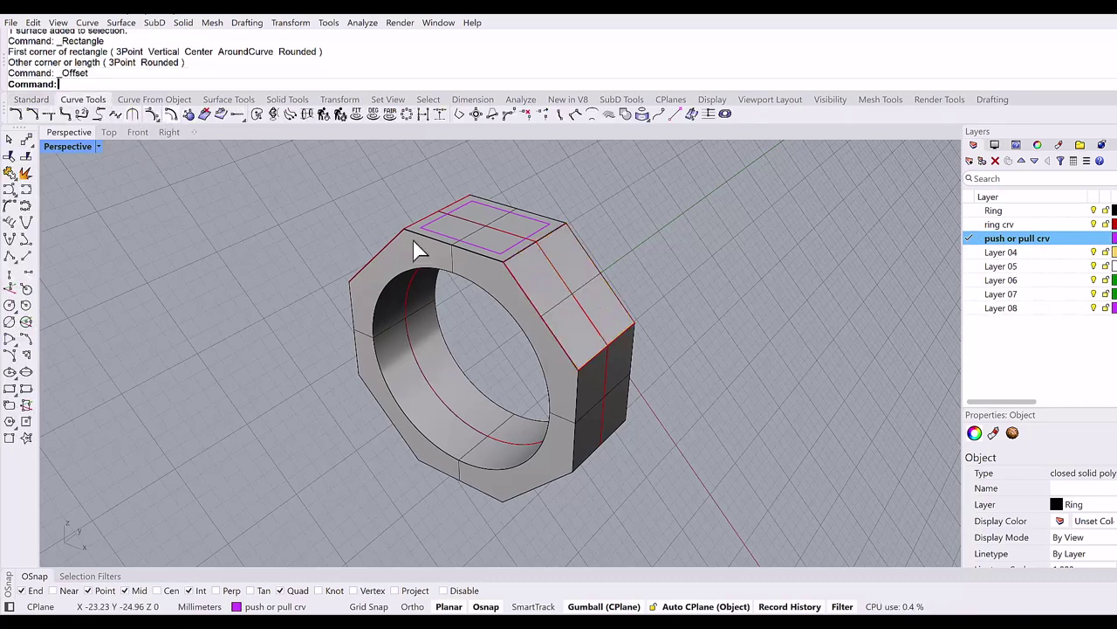
click(586, 255)
click(611, 279)
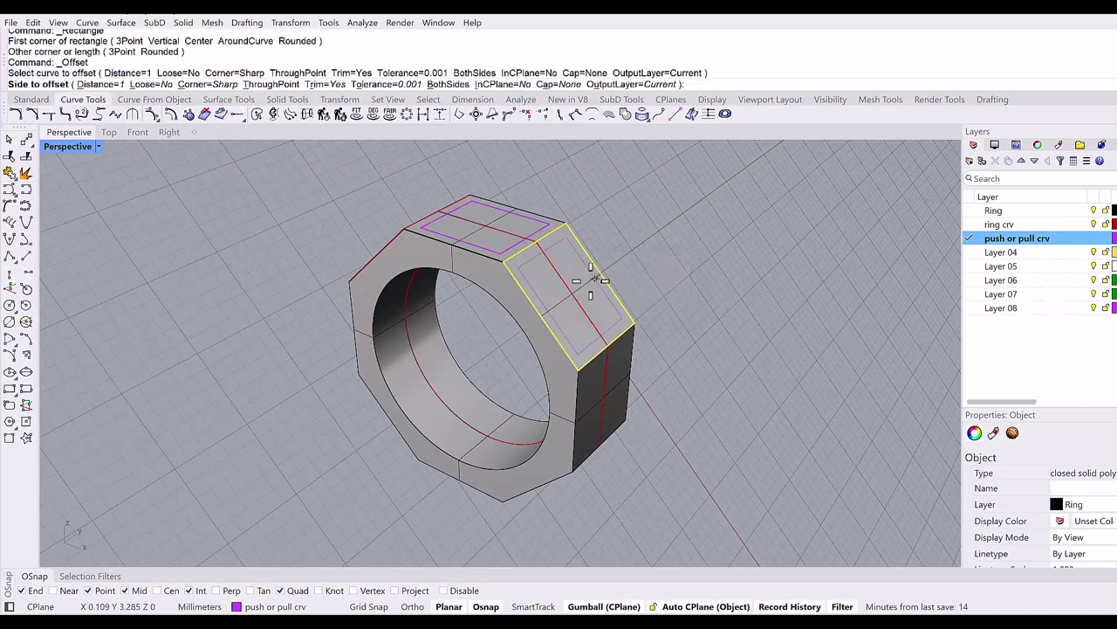
click(579, 285)
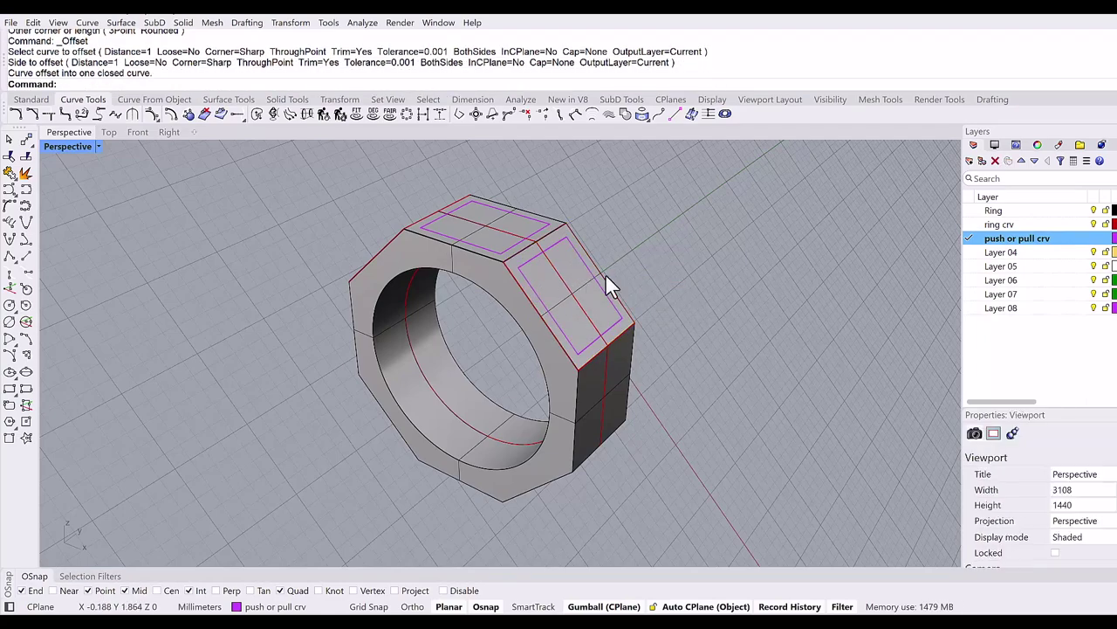
Turn off automatic construction-plane alignment and hide the ring crv layer, leaving the inset curves visible
right_drag(608, 275, 520, 185)
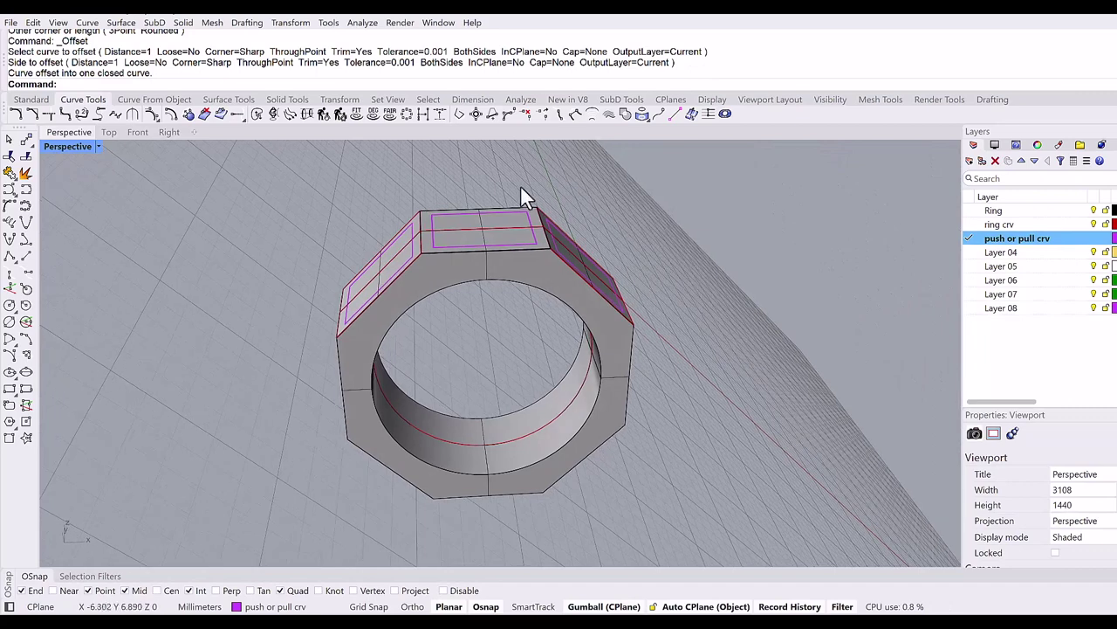
click(694, 608)
mouse_move(589, 451)
right_down()
mouse_move(586, 431)
mouse_move(518, 404)
mouse_move(600, 451)
right_up()
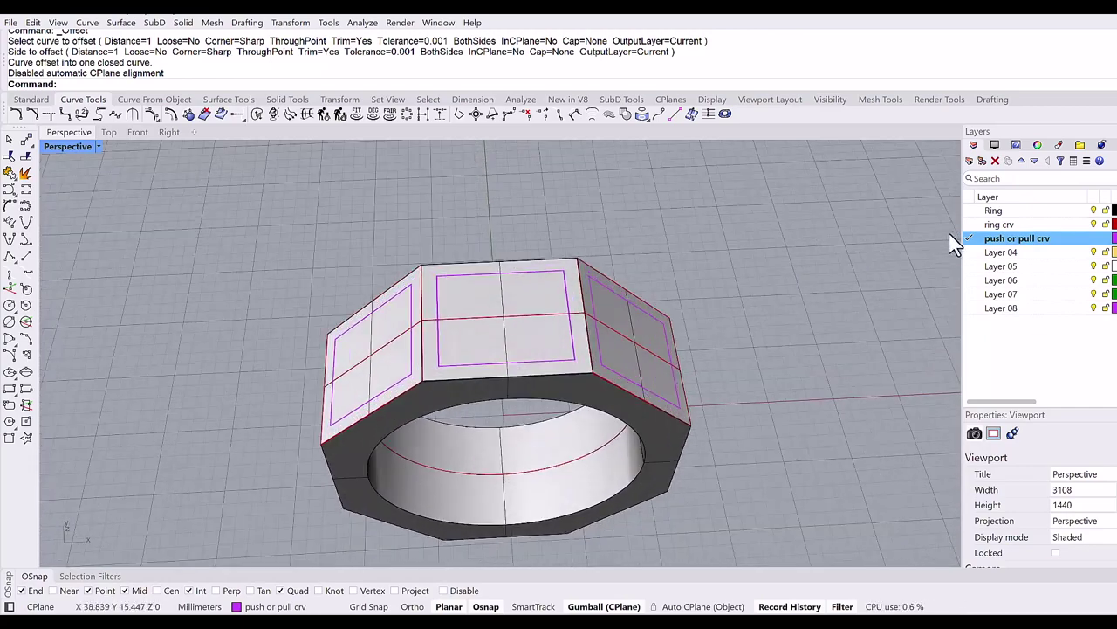
click(1093, 225)
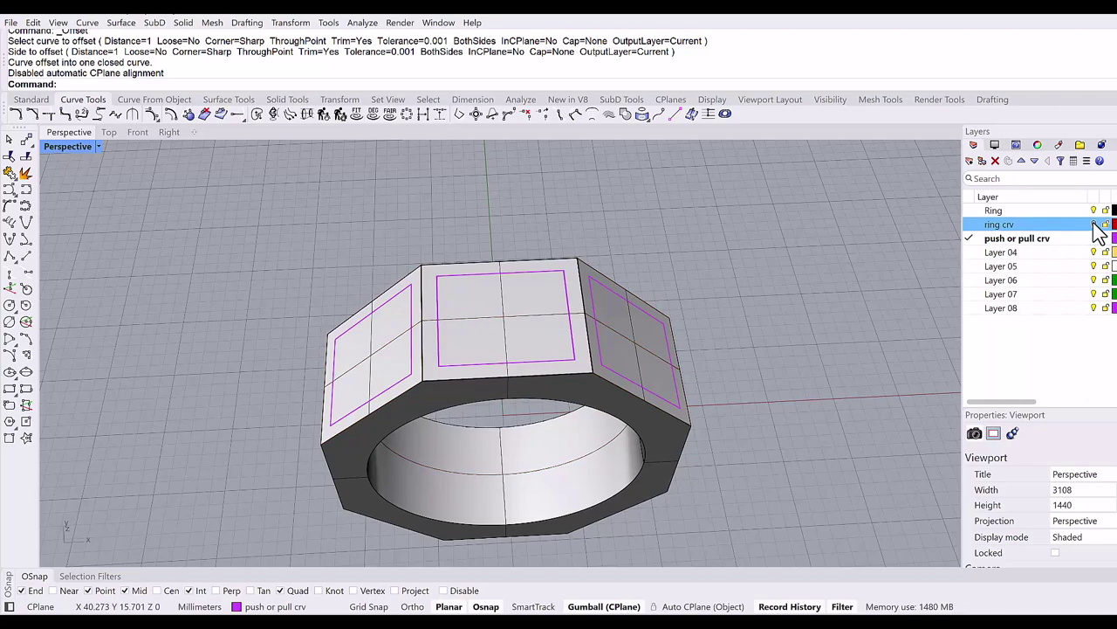
right_drag(650, 350, 637, 317)
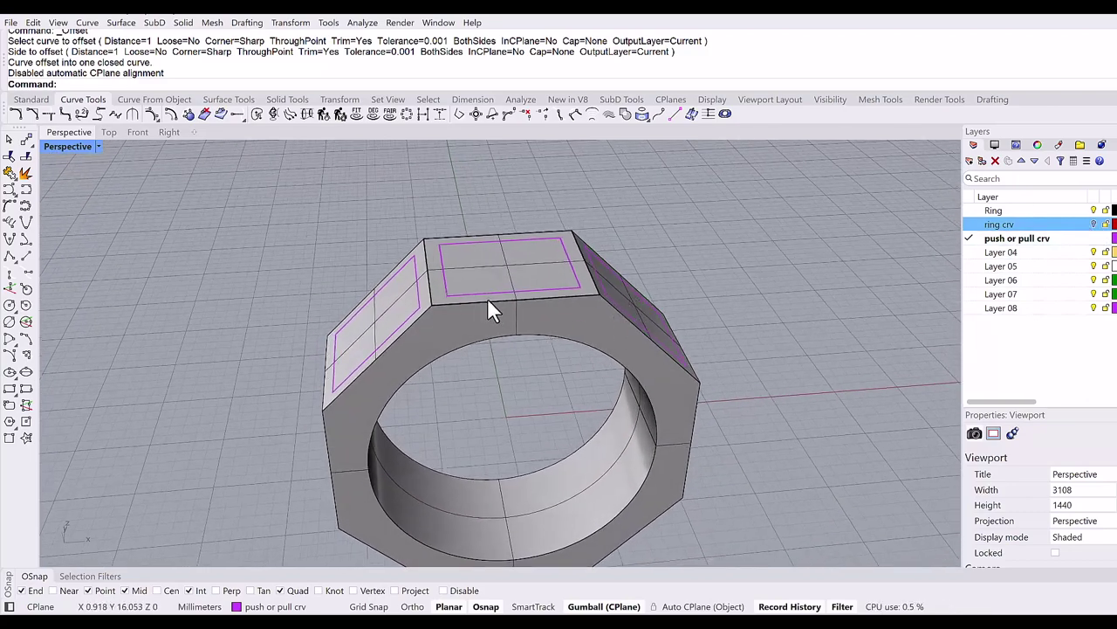
scroll(512, 252, up, 3)
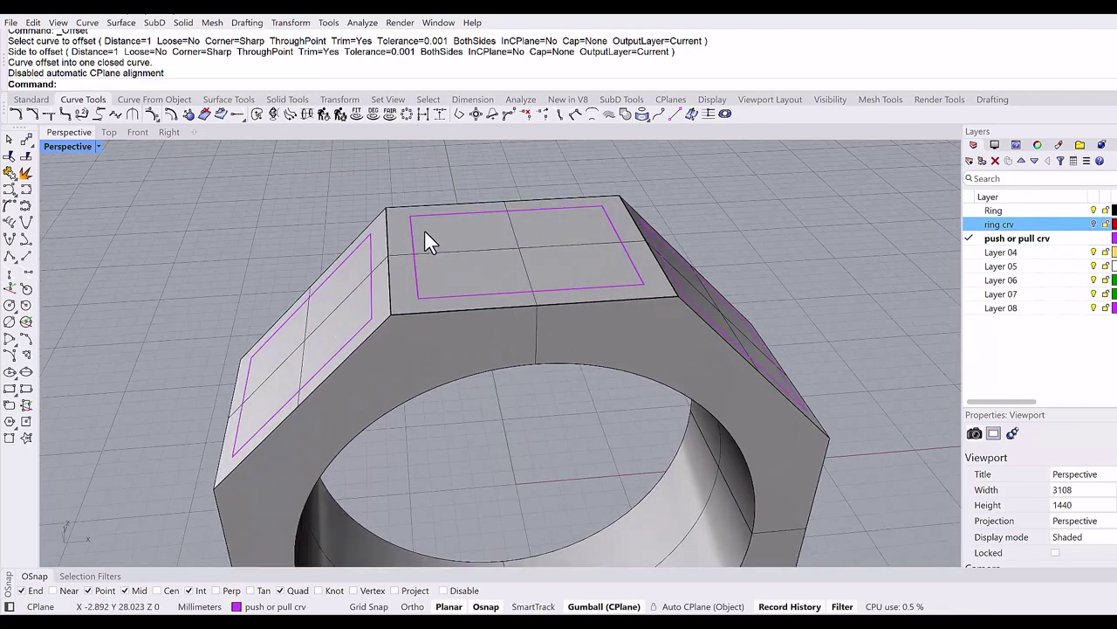
Push the ring's top face inside the purple rectangle 1 mm inward (distance -1)
right_drag(417, 228, 422, 233)
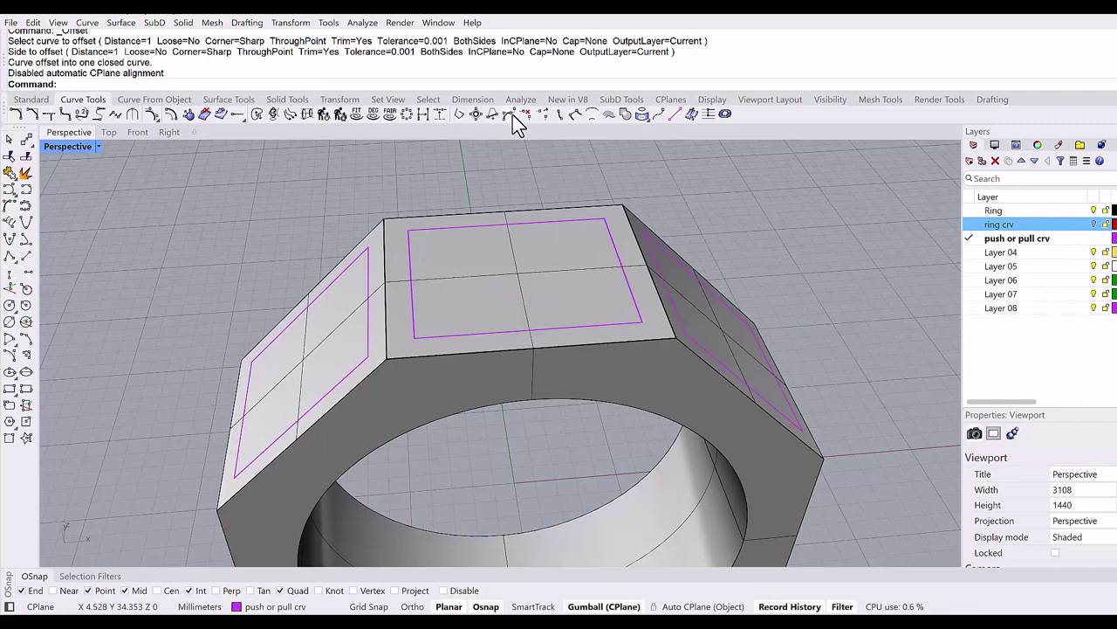
click(288, 99)
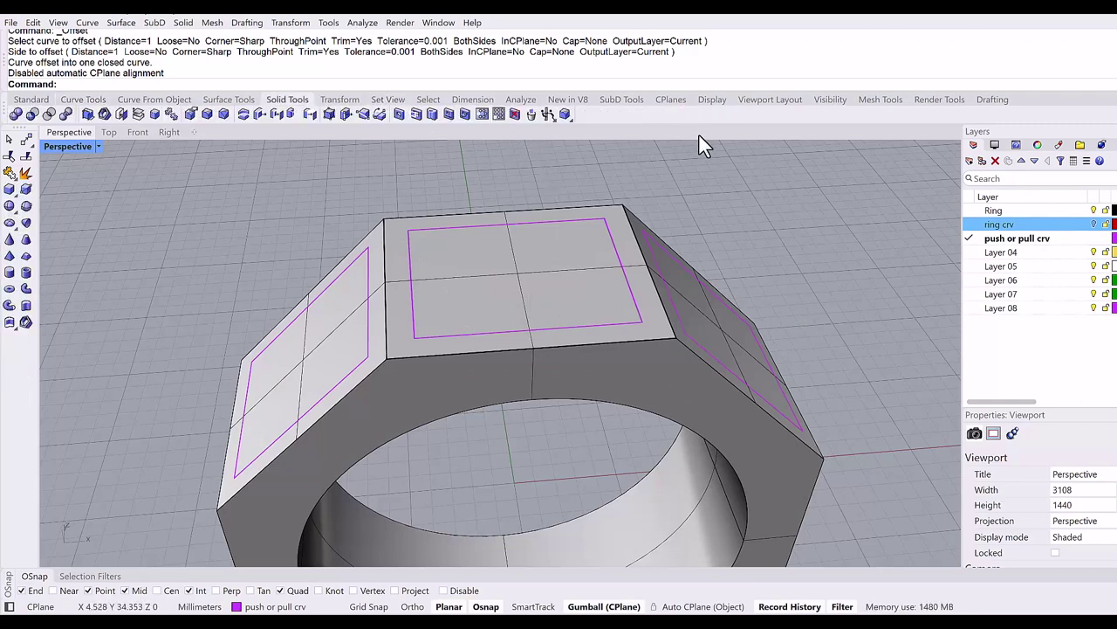
click(546, 116)
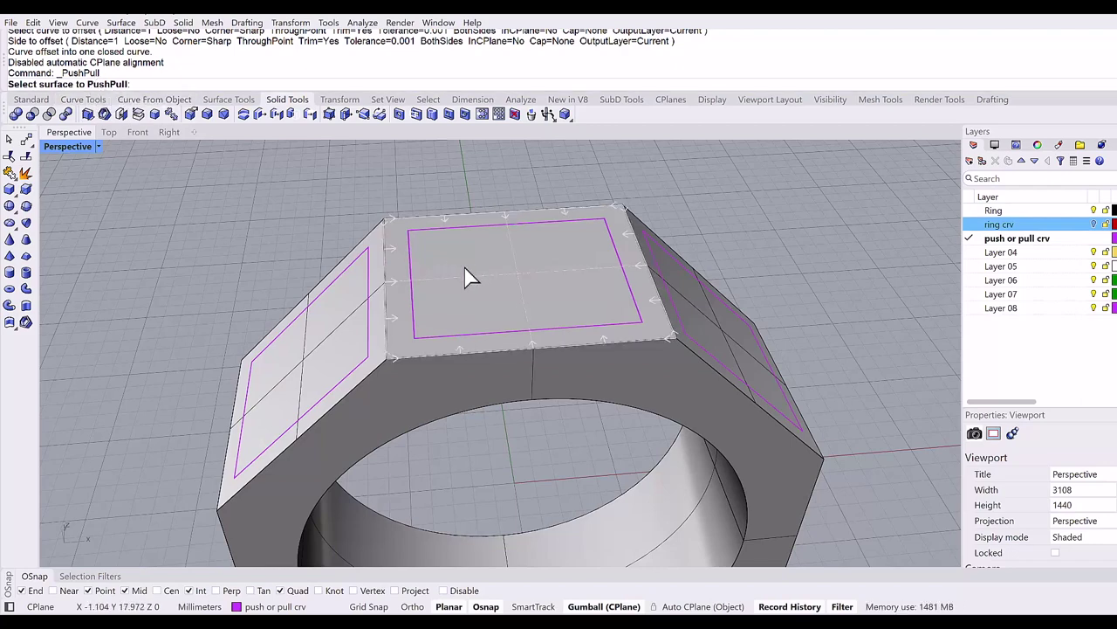
key(Return)
key(Return)
click(491, 274)
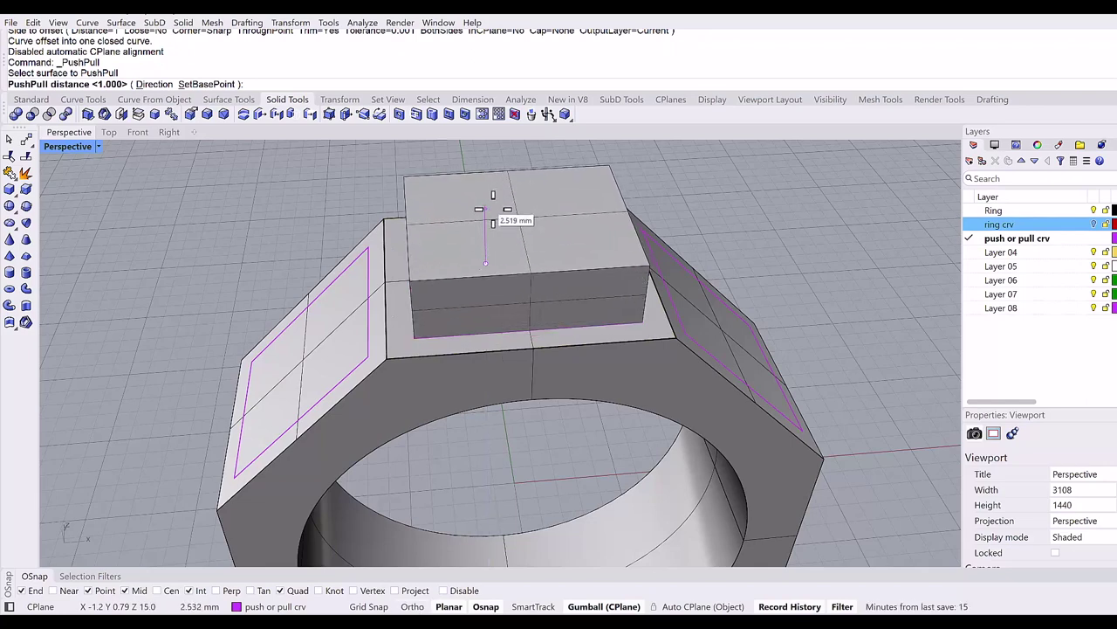
text(-1)
key(Return)
text(-1)
key(Return)
key(Return)
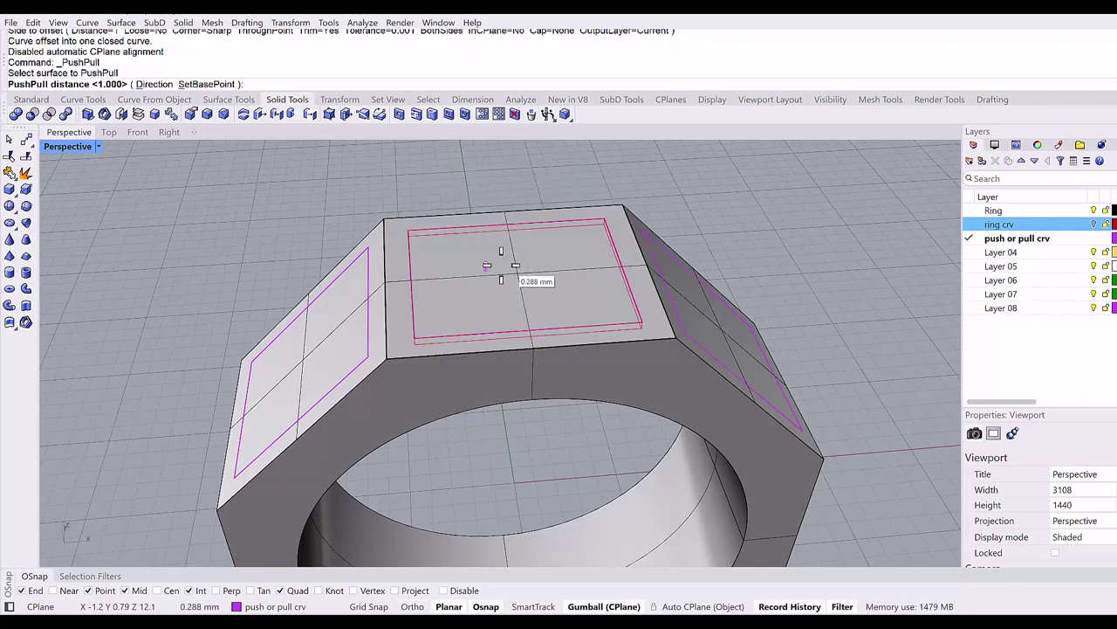
text(-1)
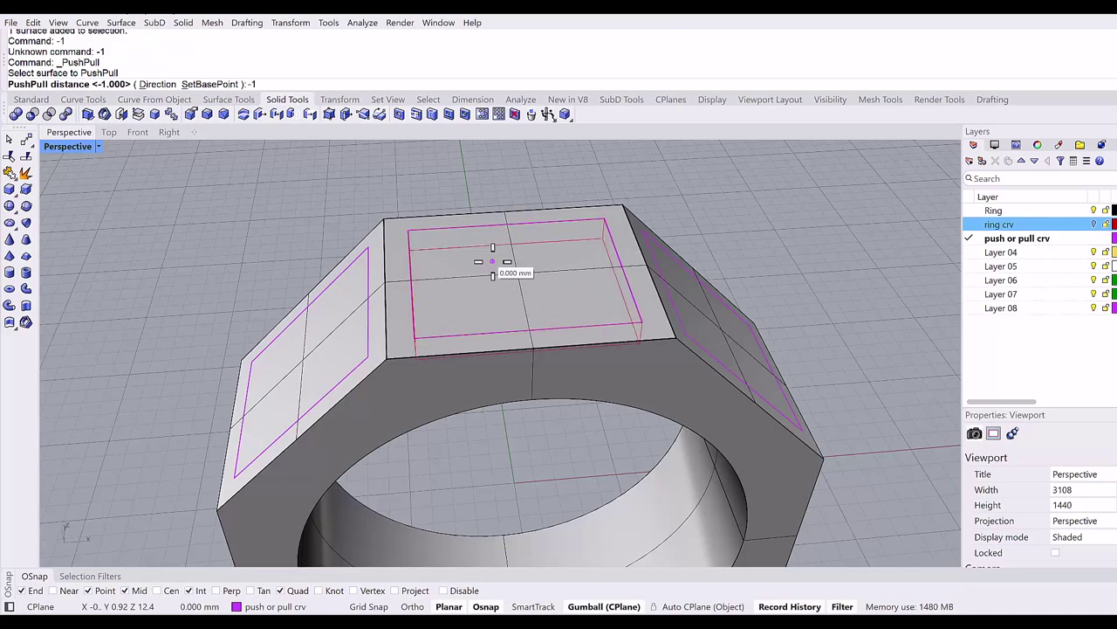
key(Return)
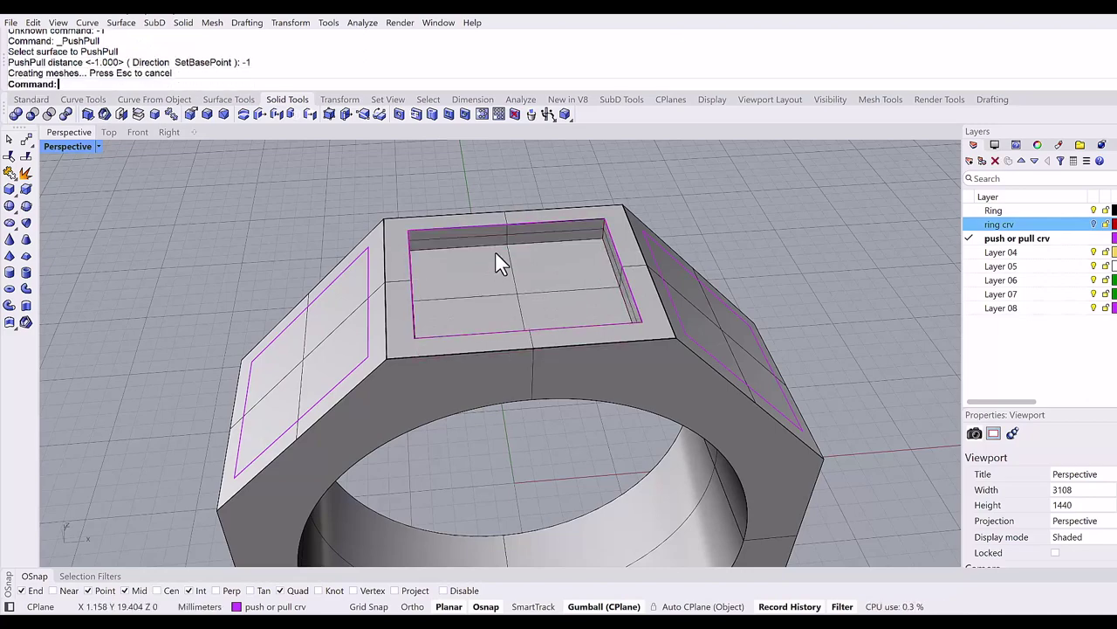
right_drag(463, 240, 410, 203)
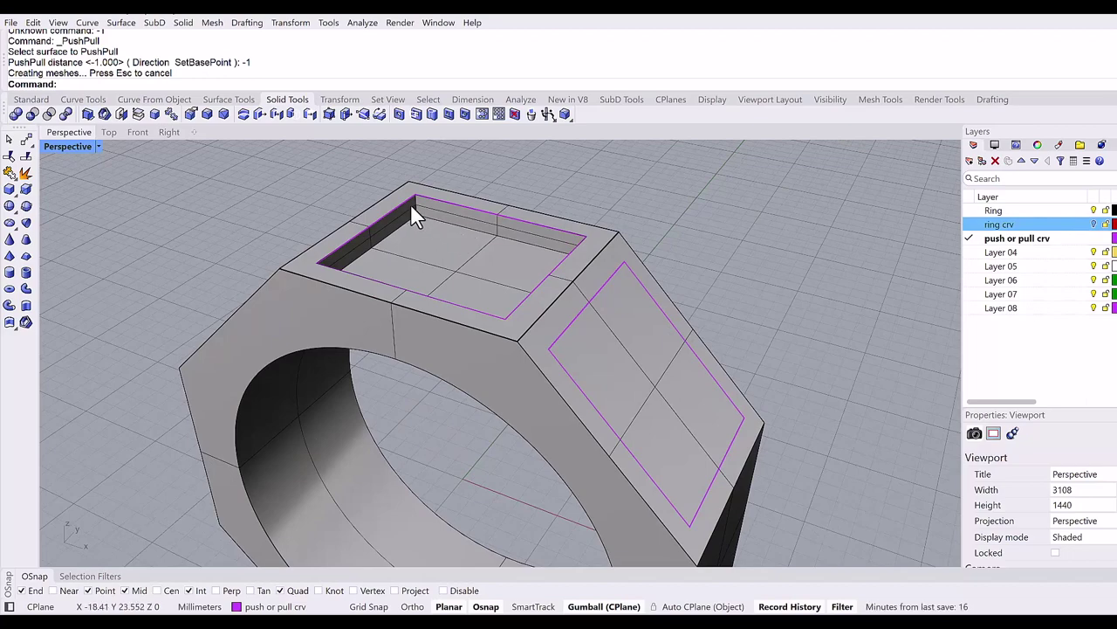
Recess the first angled side face 1 mm inward inside its purple curve
right_drag(426, 265, 421, 339)
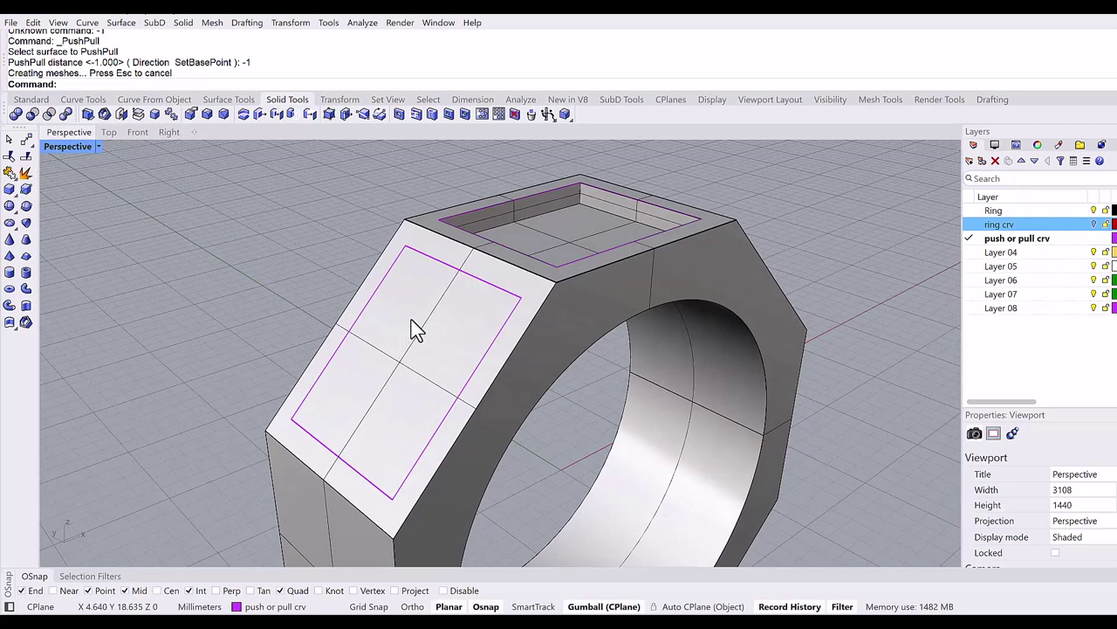
key(Return)
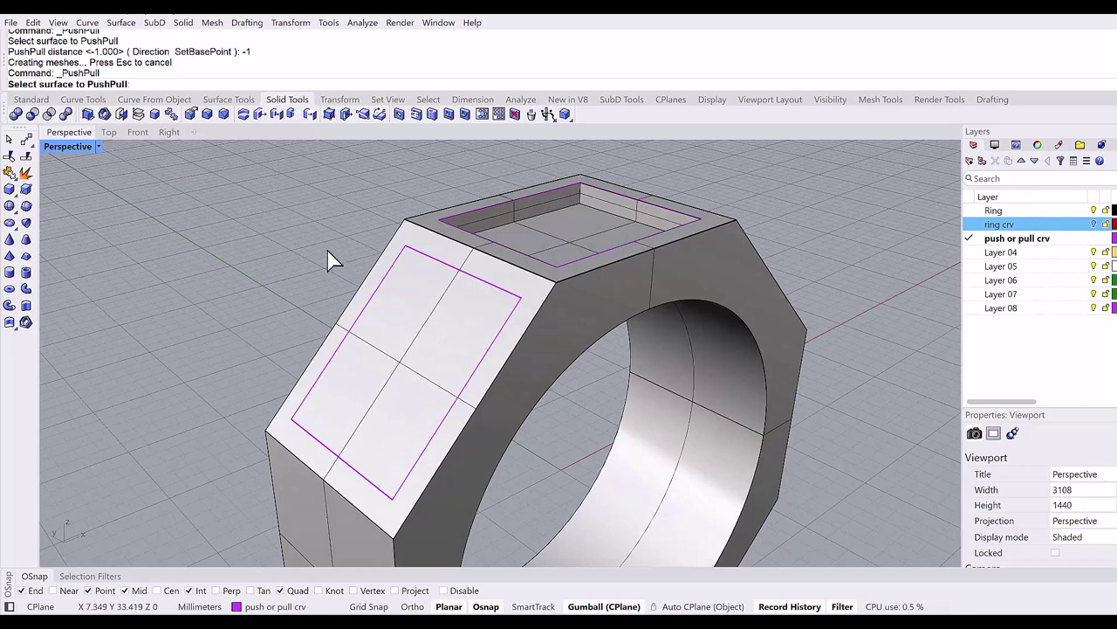
click(411, 298)
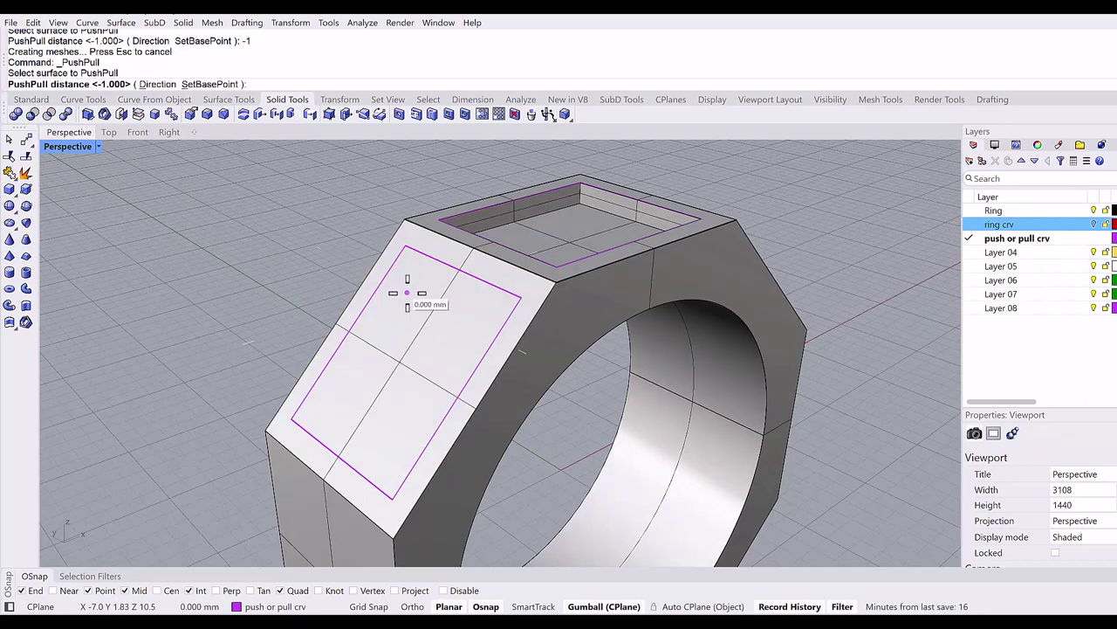
key(Return)
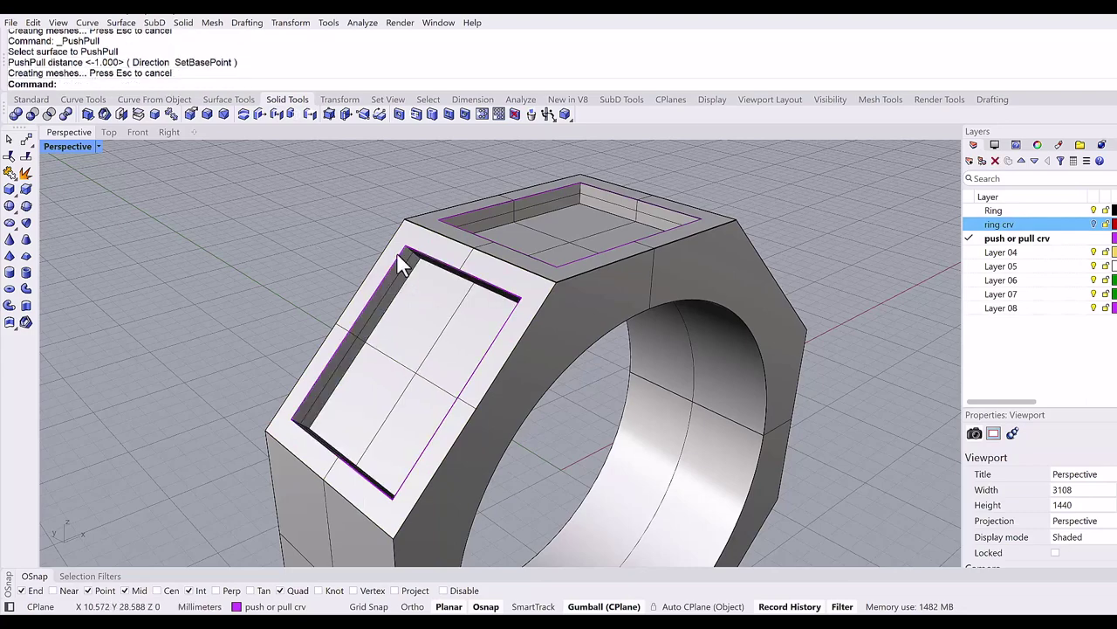
Recess the opposite side face 1 mm inward with a -1 push distance
right_drag(401, 267, 591, 331)
key(Return)
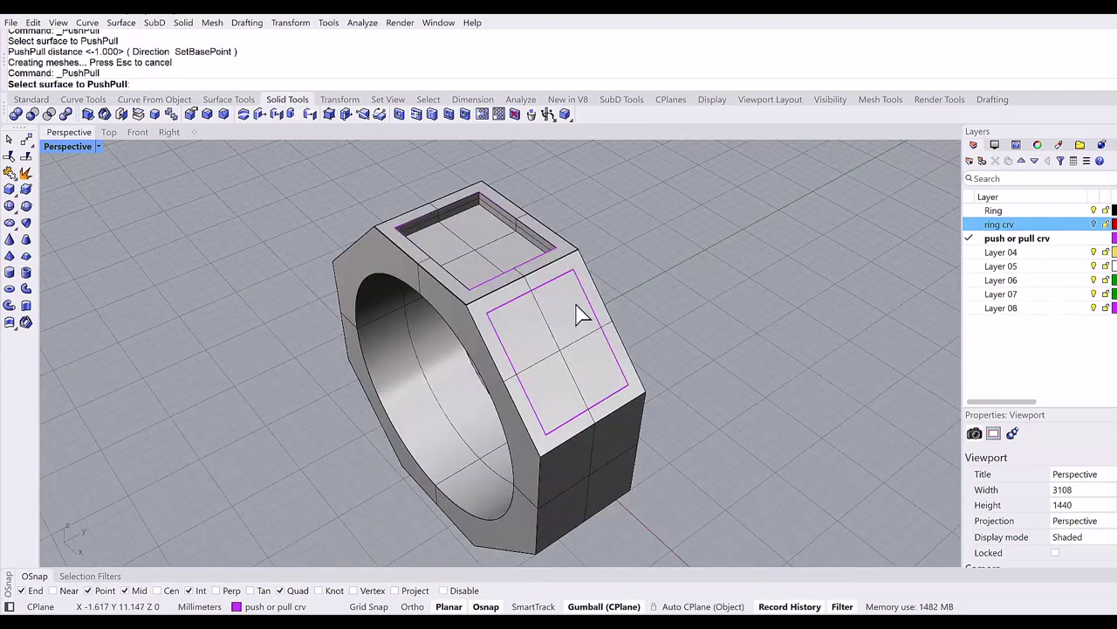
scroll(569, 337, up, 2)
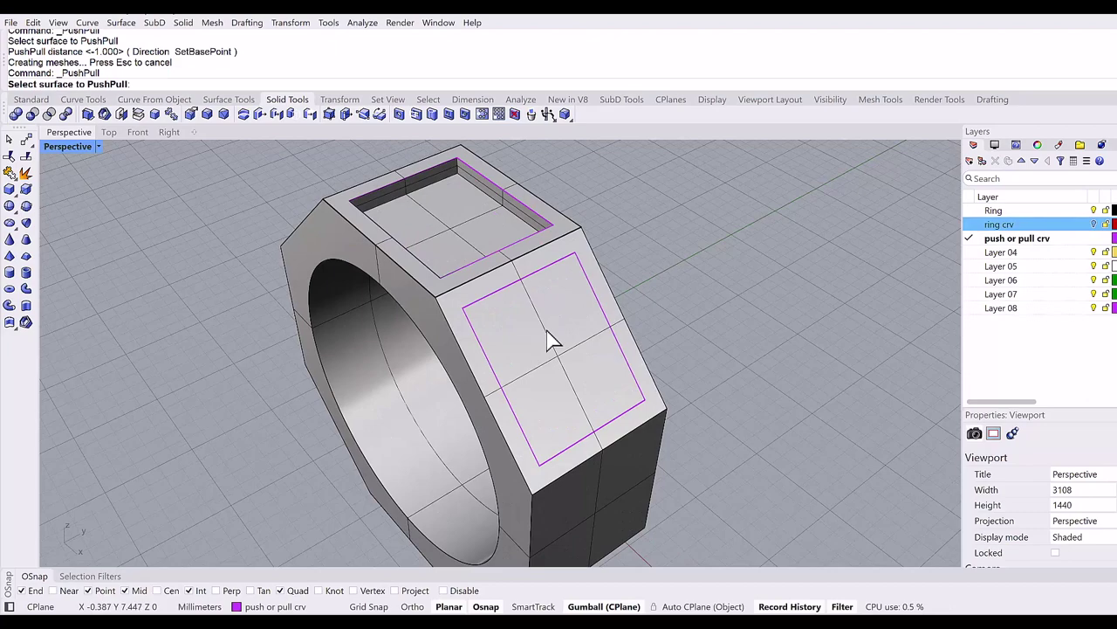
click(543, 339)
key(ctrl+z)
text(-1)
key(Return)
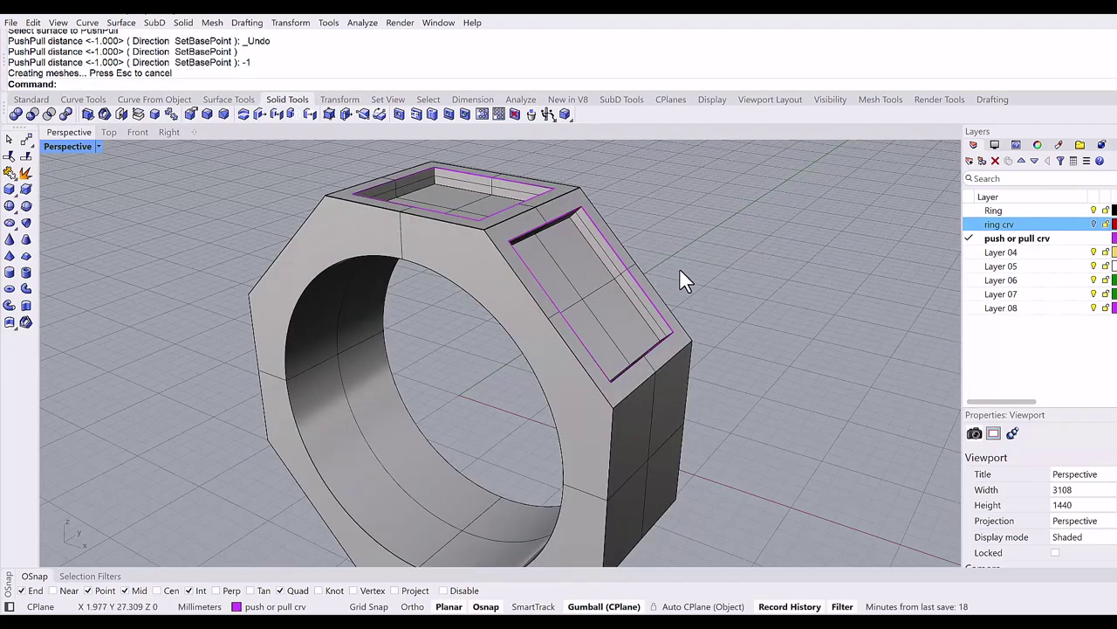
right_drag(679, 270, 760, 284)
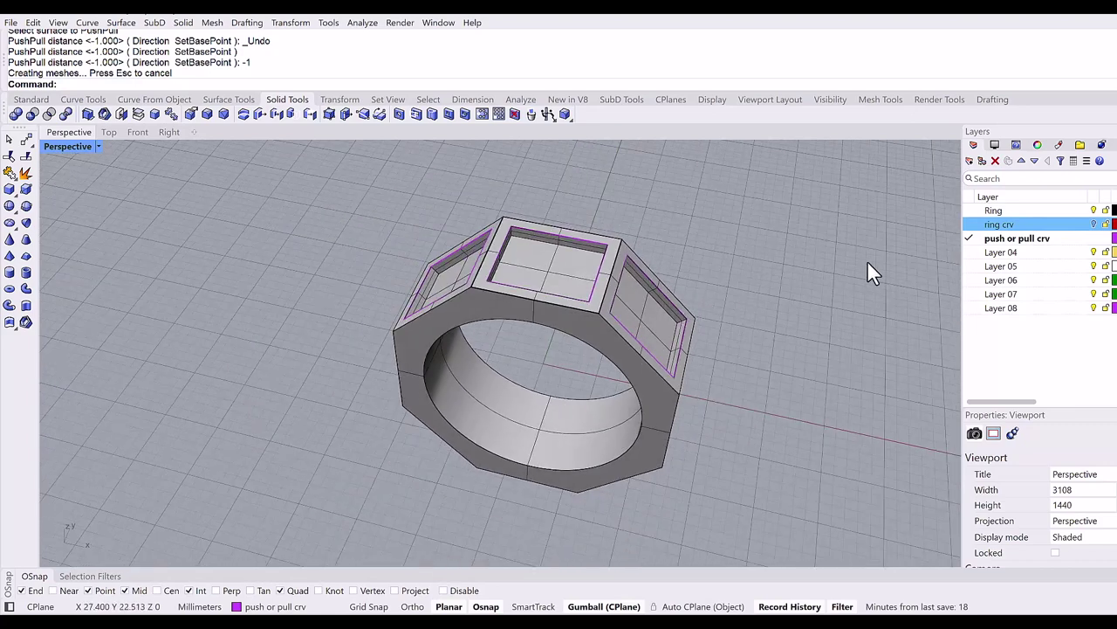
Rename Layer 04 to 'letter' in the Layers panel so it becomes the current layer
click(1022, 254)
click(1021, 253)
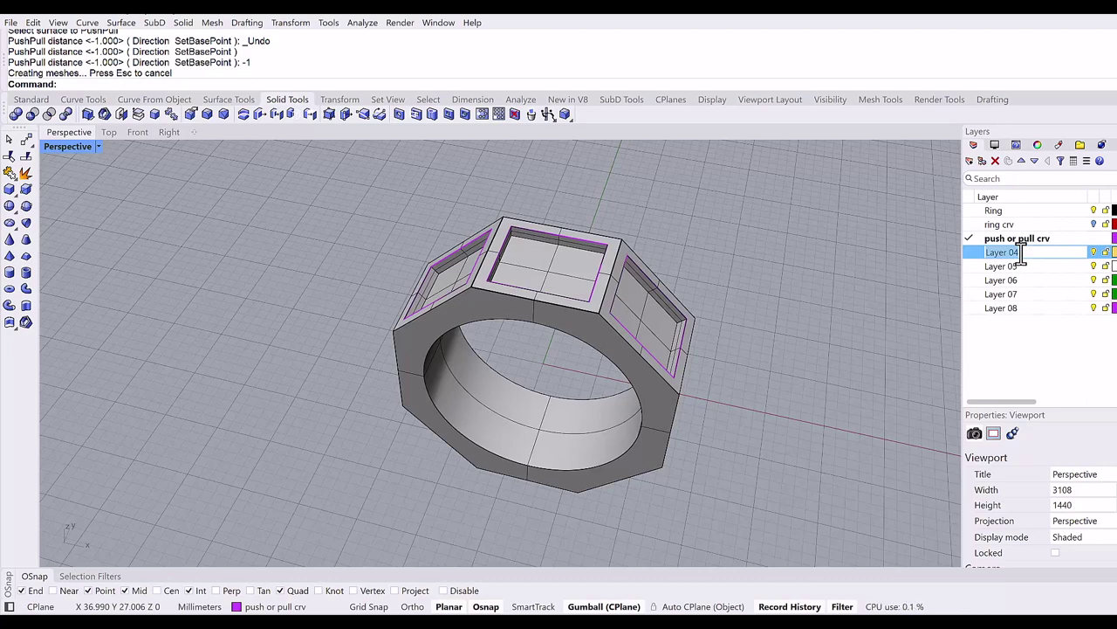
text(letter)
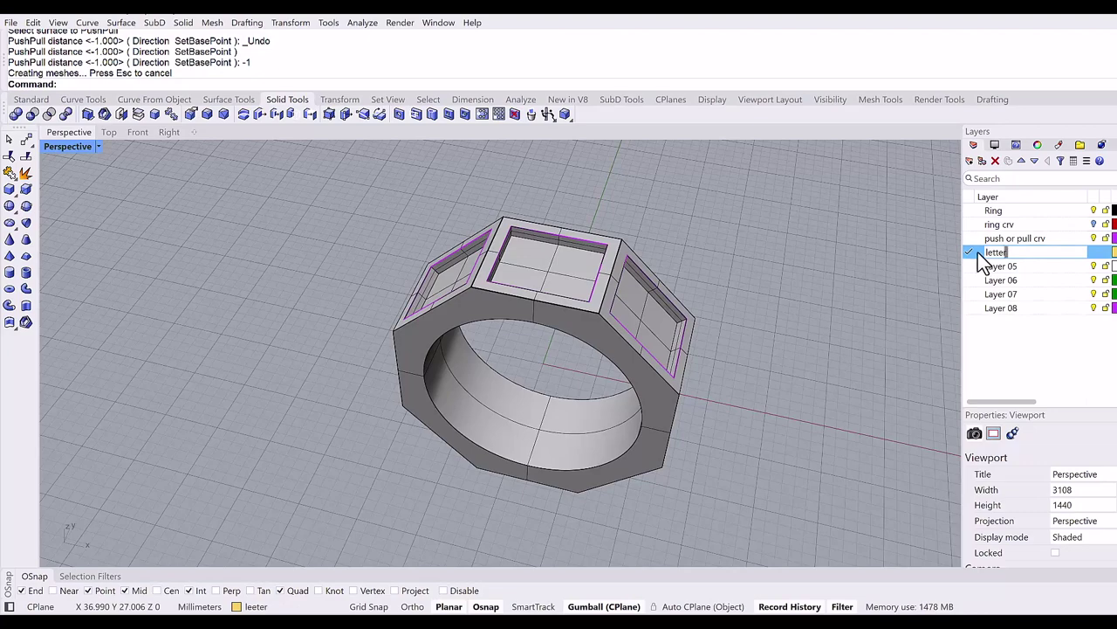
key(Return)
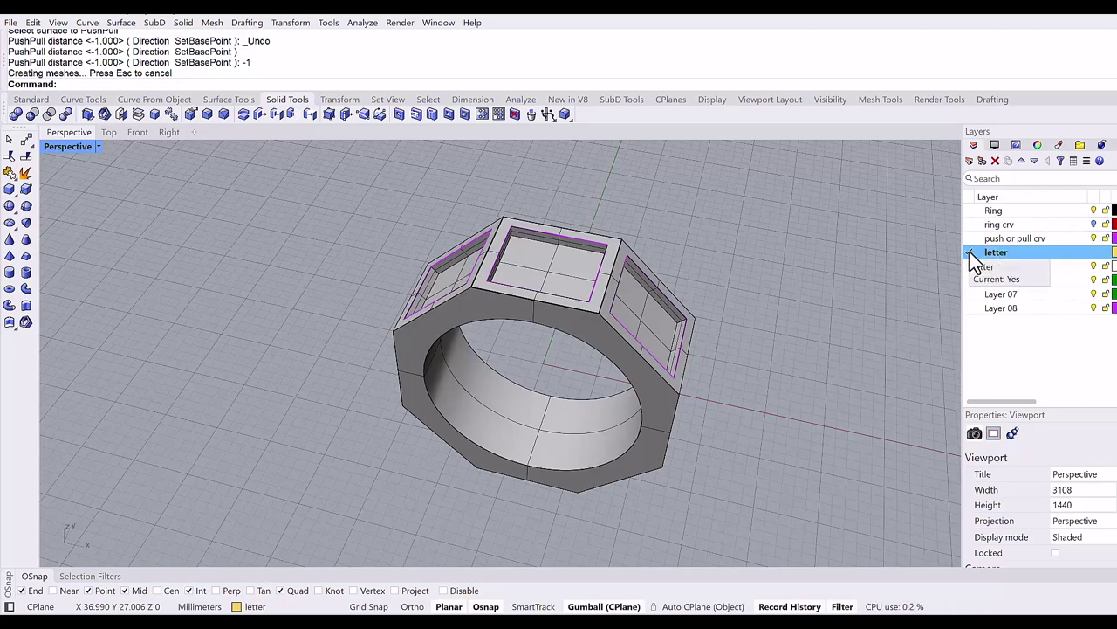
click(30, 99)
right_drag(312, 296, 320, 309)
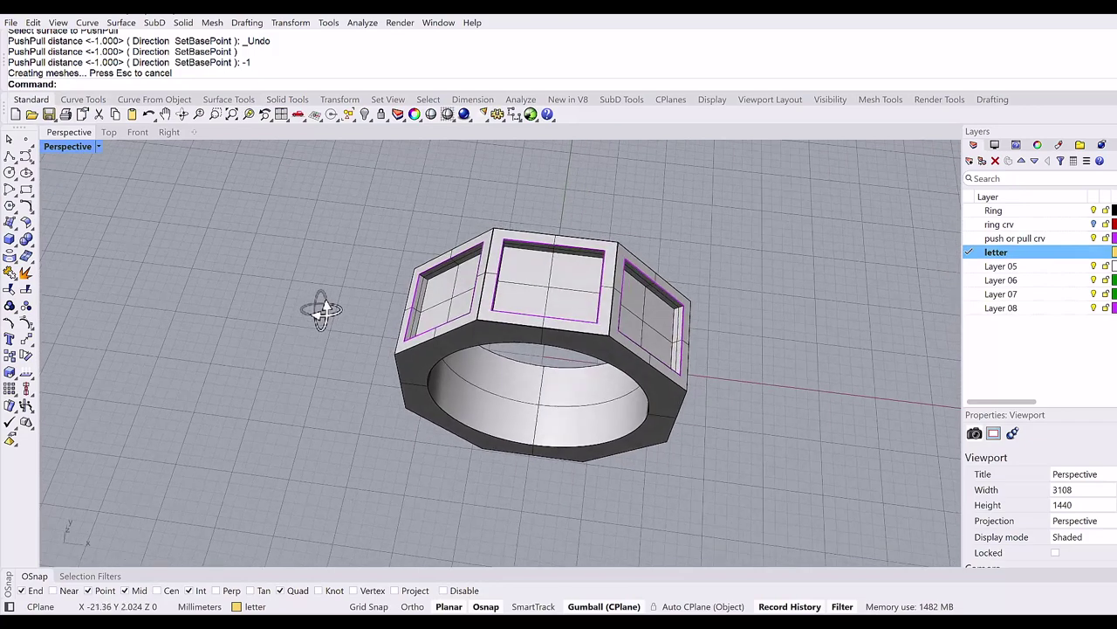
Switch to the Top view centred on the ring and enable Auto CPlane (Object)
click(9, 340)
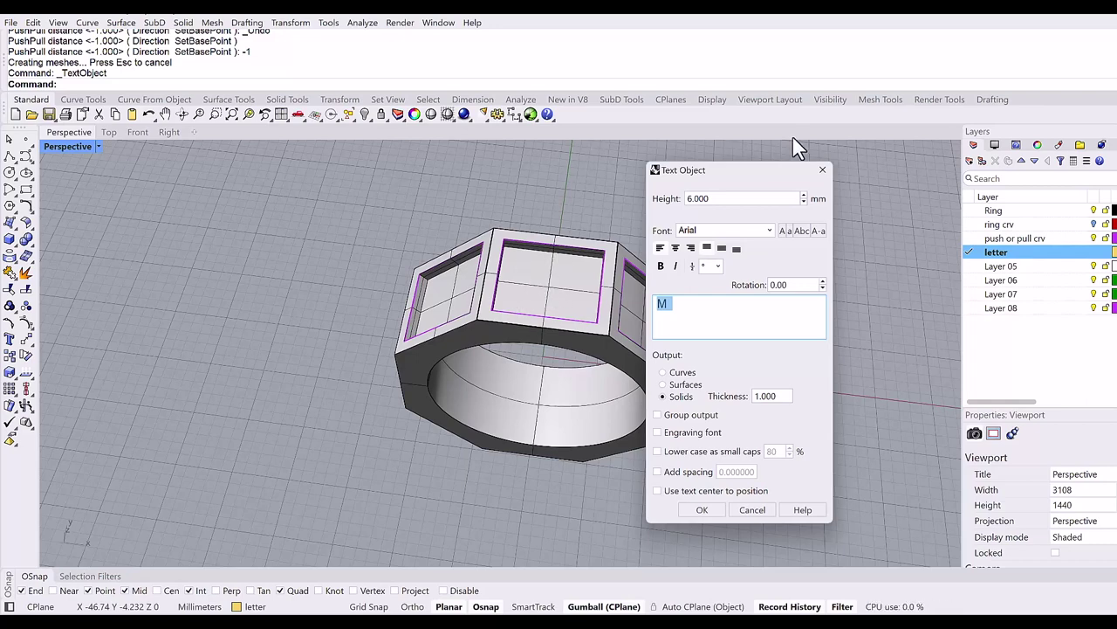
click(822, 169)
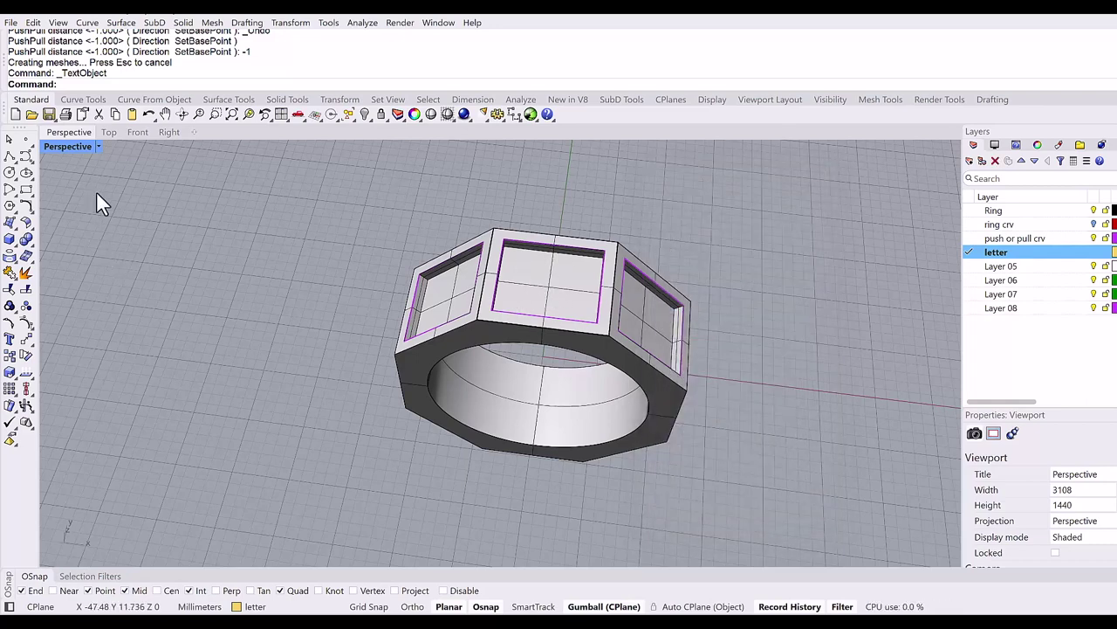
click(108, 131)
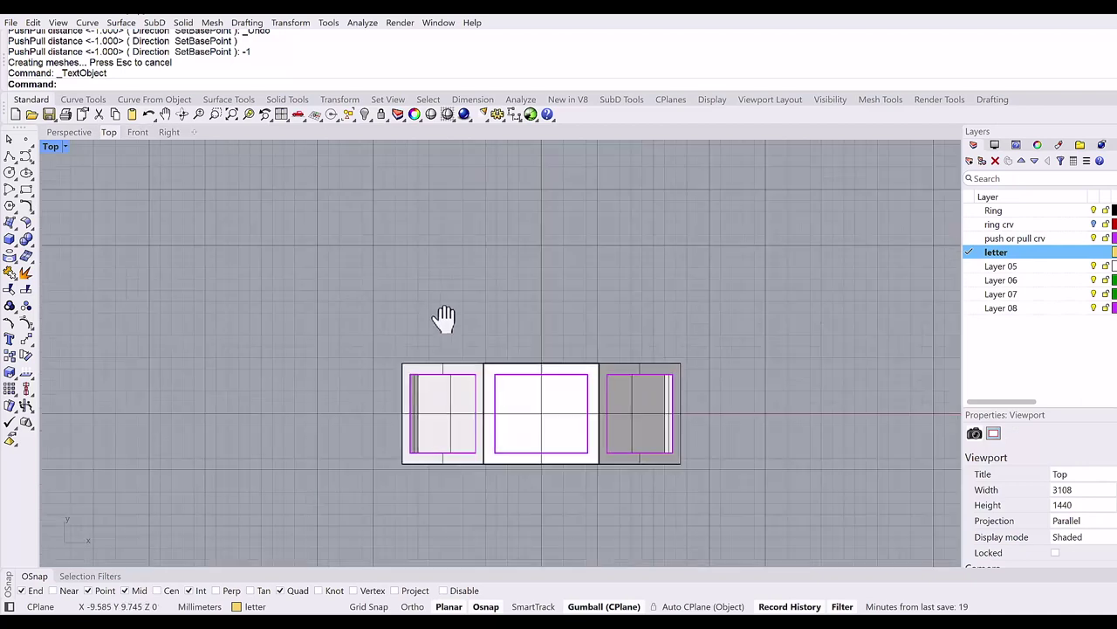
right_drag(443, 317, 350, 267)
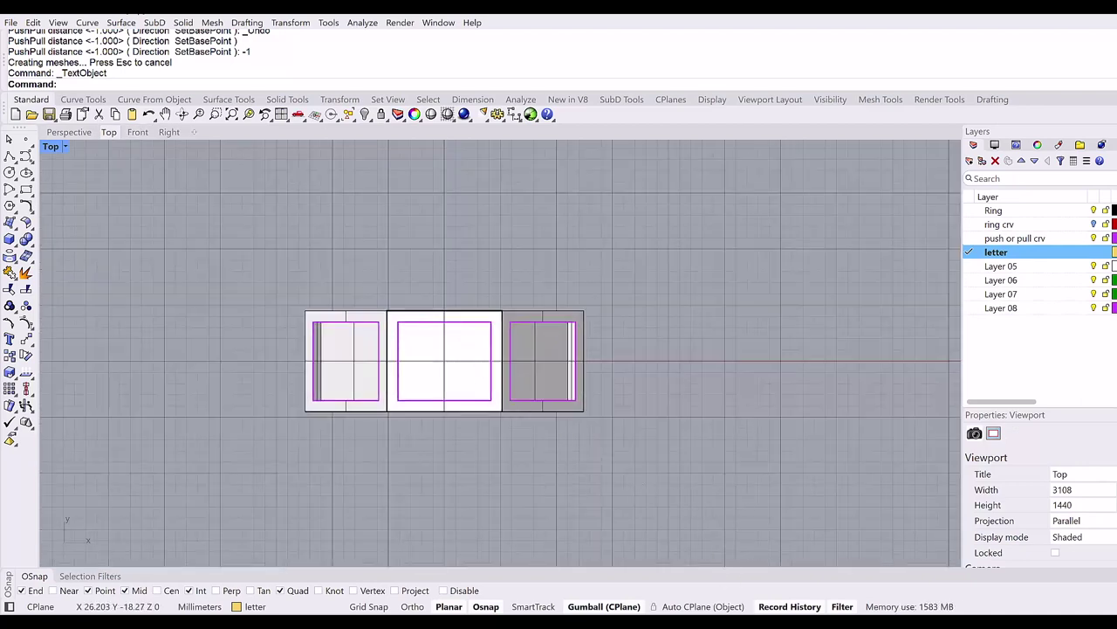
click(703, 606)
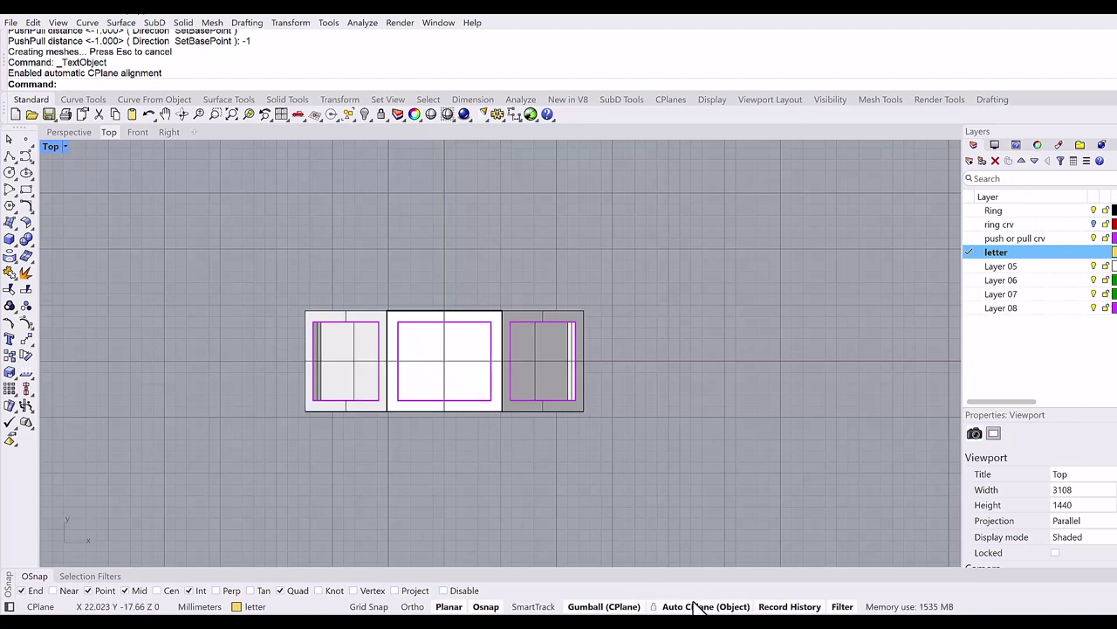
Select the middle recess face and create a solid letter O, 6 mm tall, 0.8 mm thick
click(424, 365)
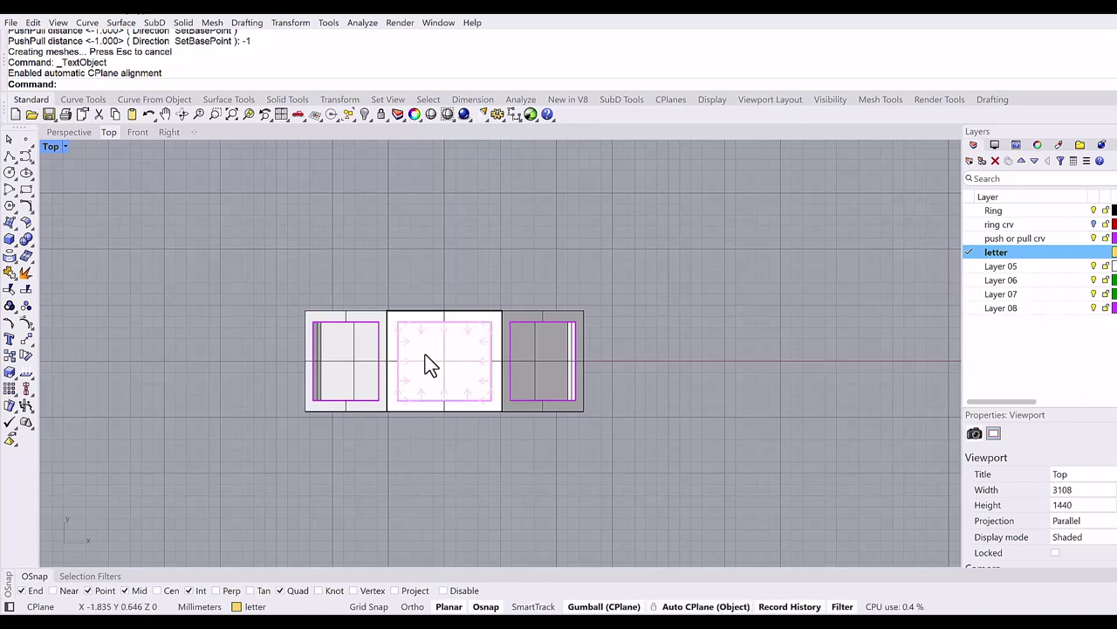
click(439, 365)
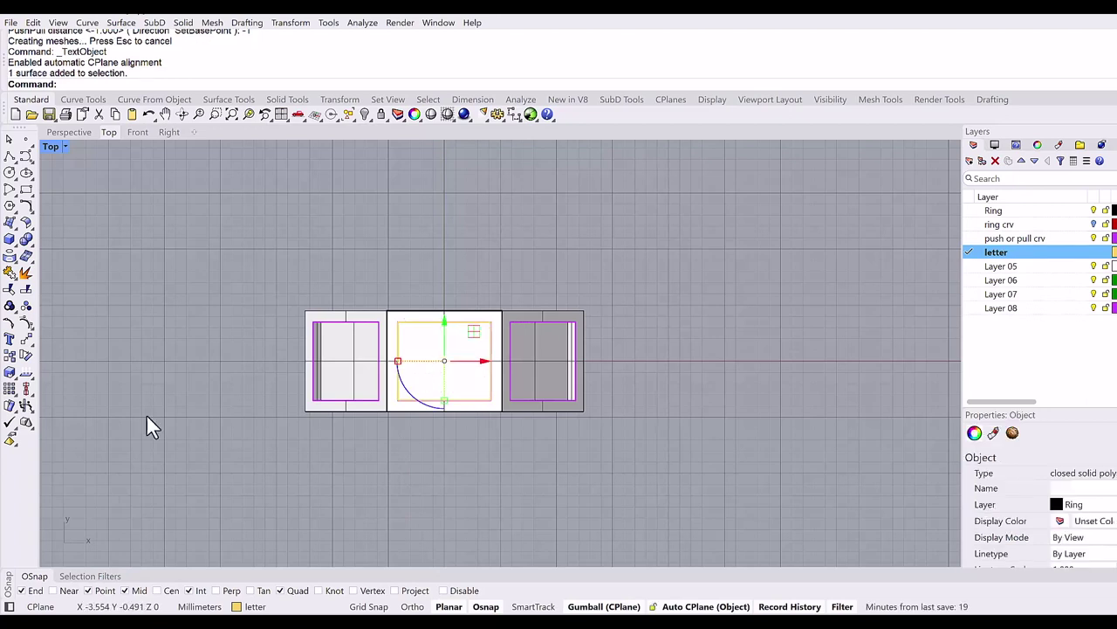
click(9, 338)
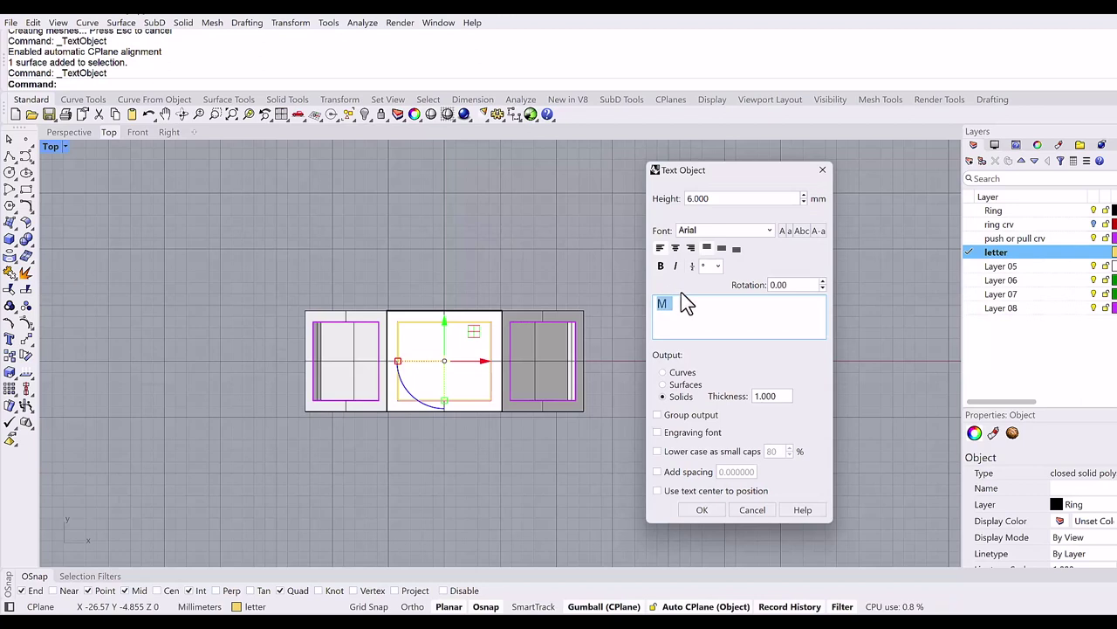
text(O)
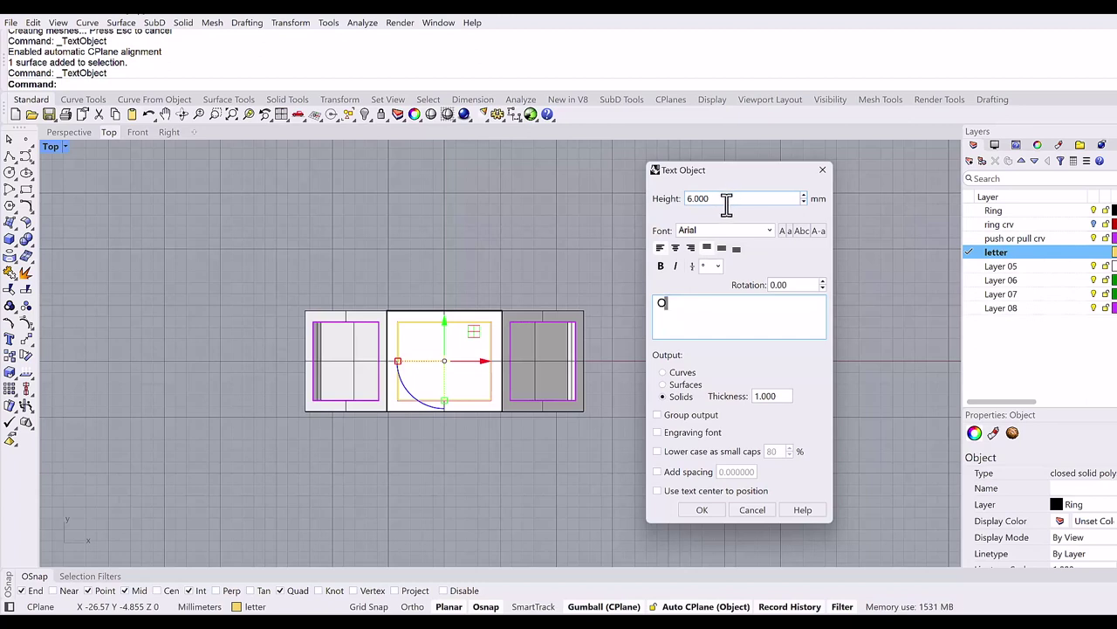
click(779, 395)
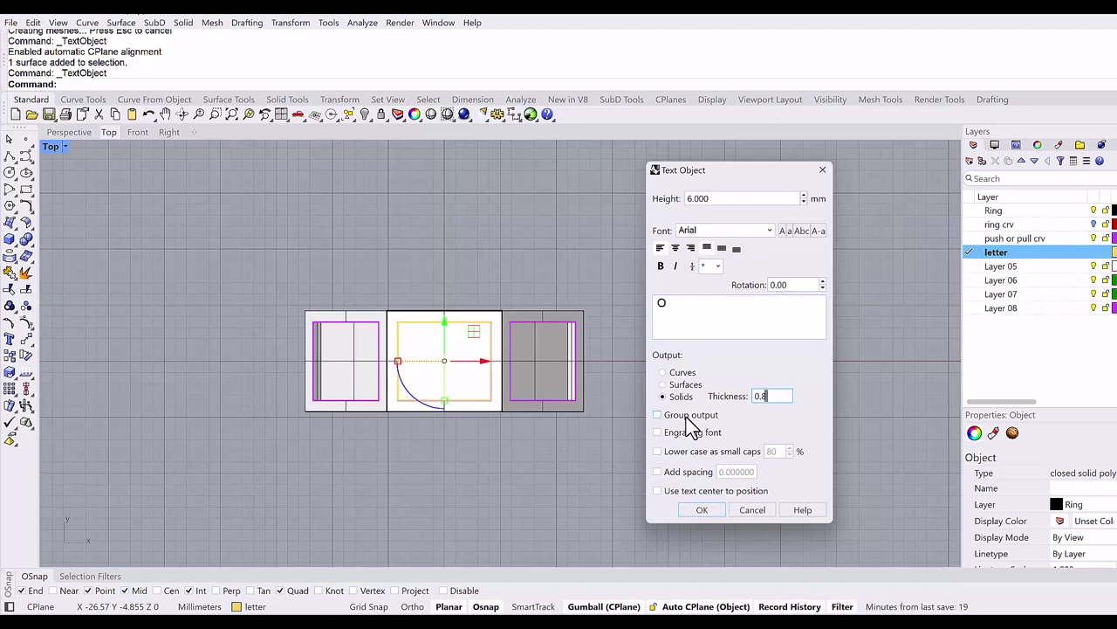
click(703, 508)
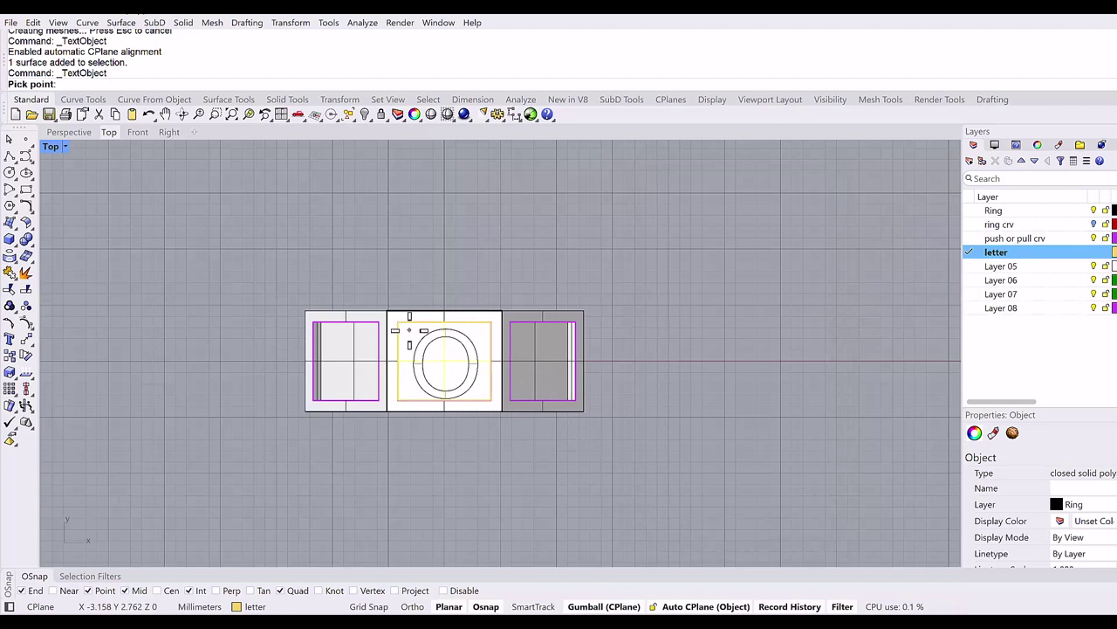
Place the O in the middle recess and centre it with Align Concentric, auto-align 0
click(409, 327)
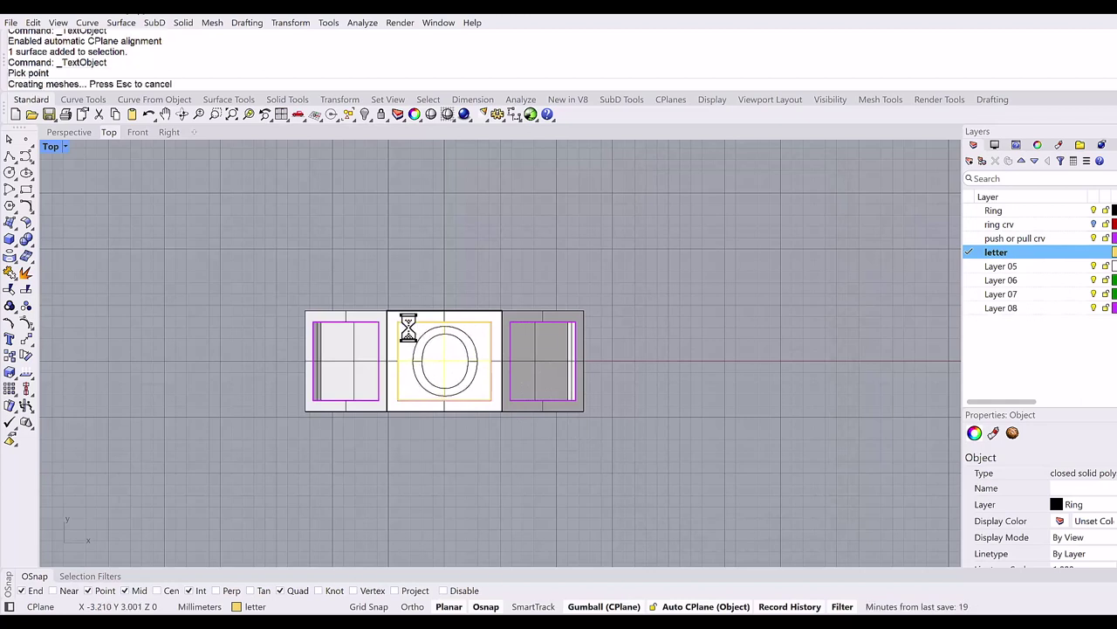
scroll(447, 342, up, 3)
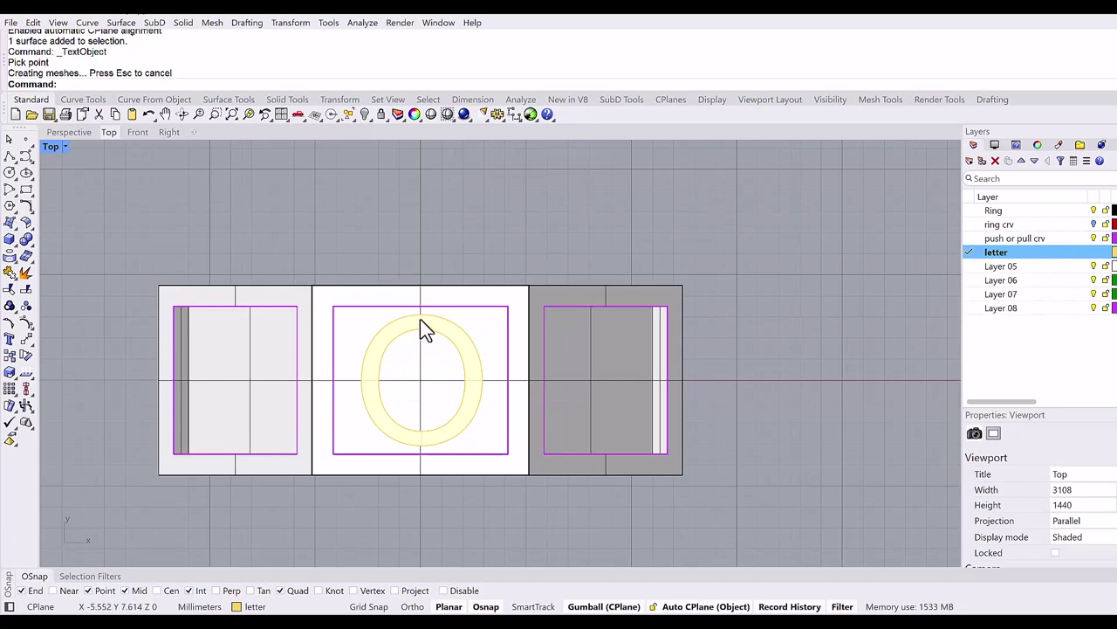
scroll(387, 396, up, 1)
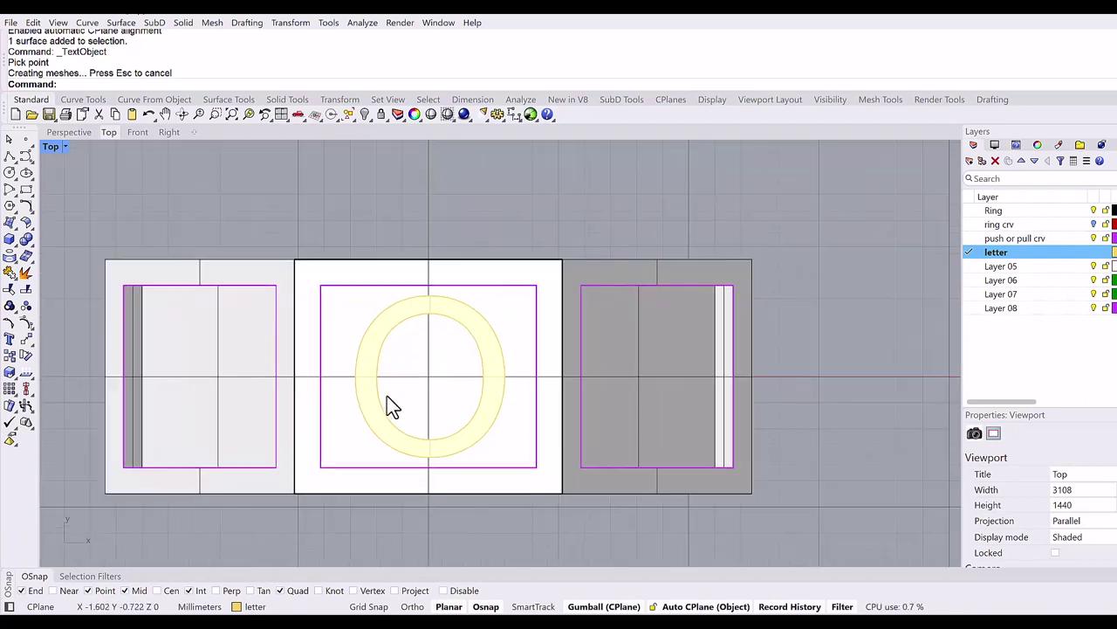
click(405, 310)
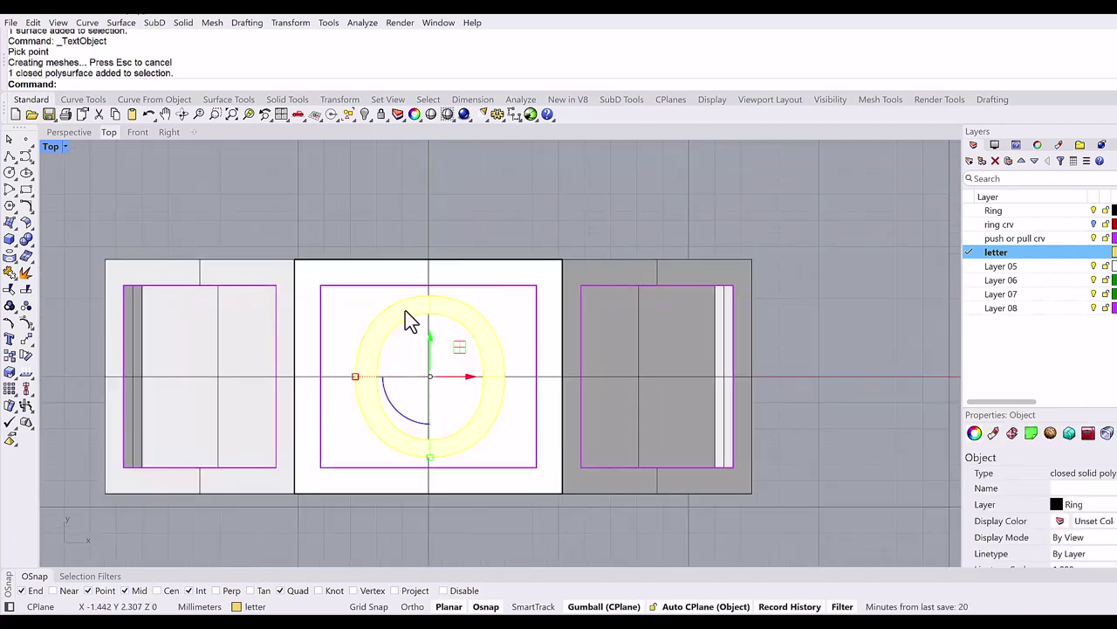
click(25, 387)
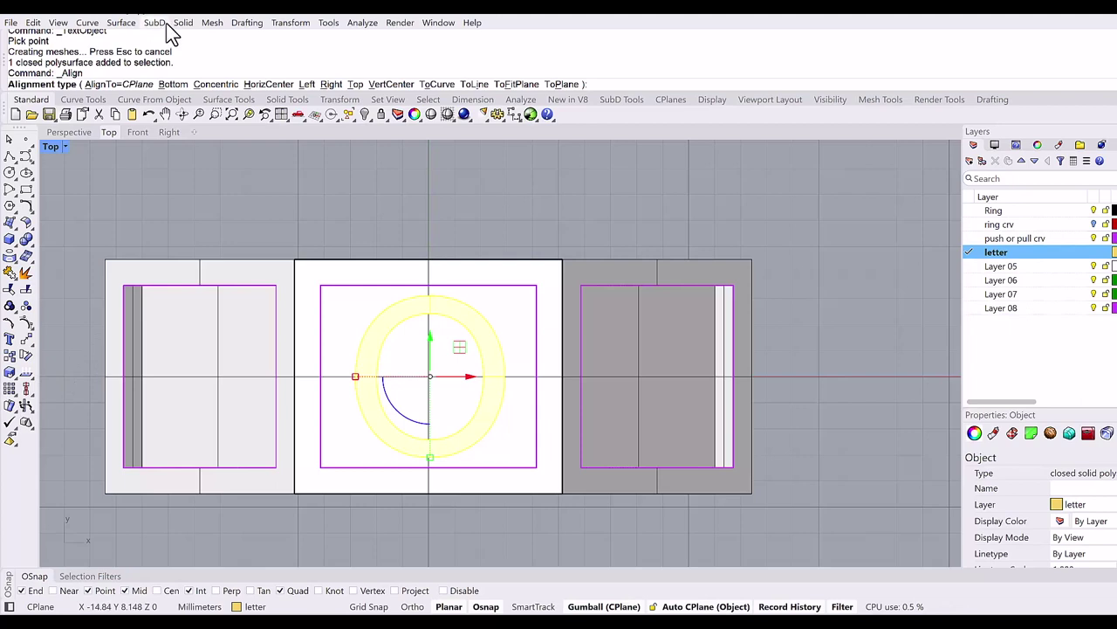
click(218, 84)
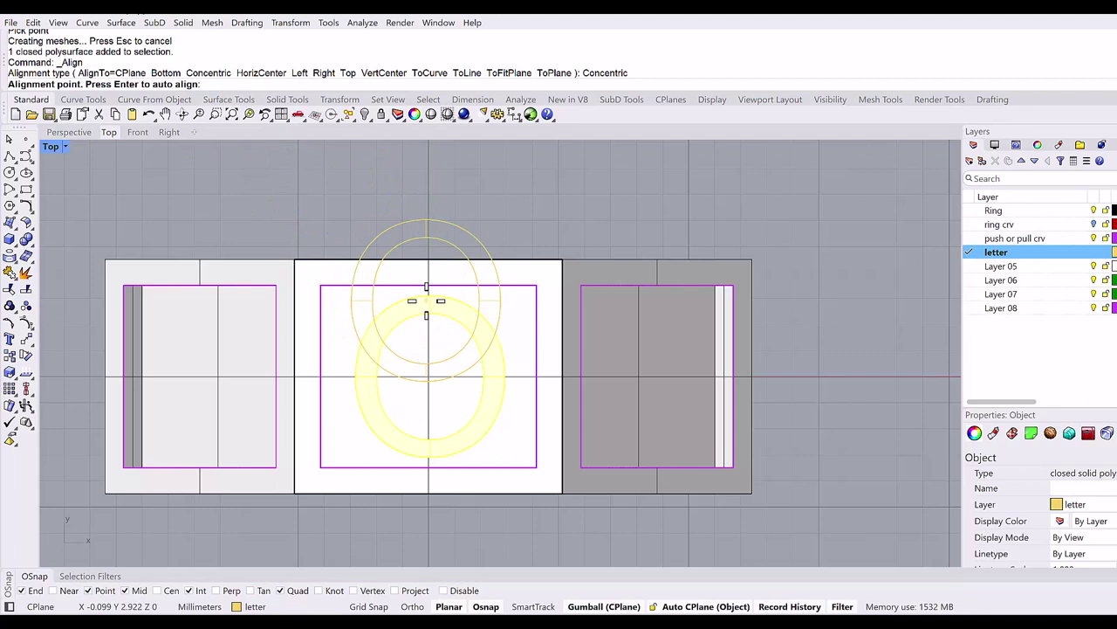
text(0)
key(Return)
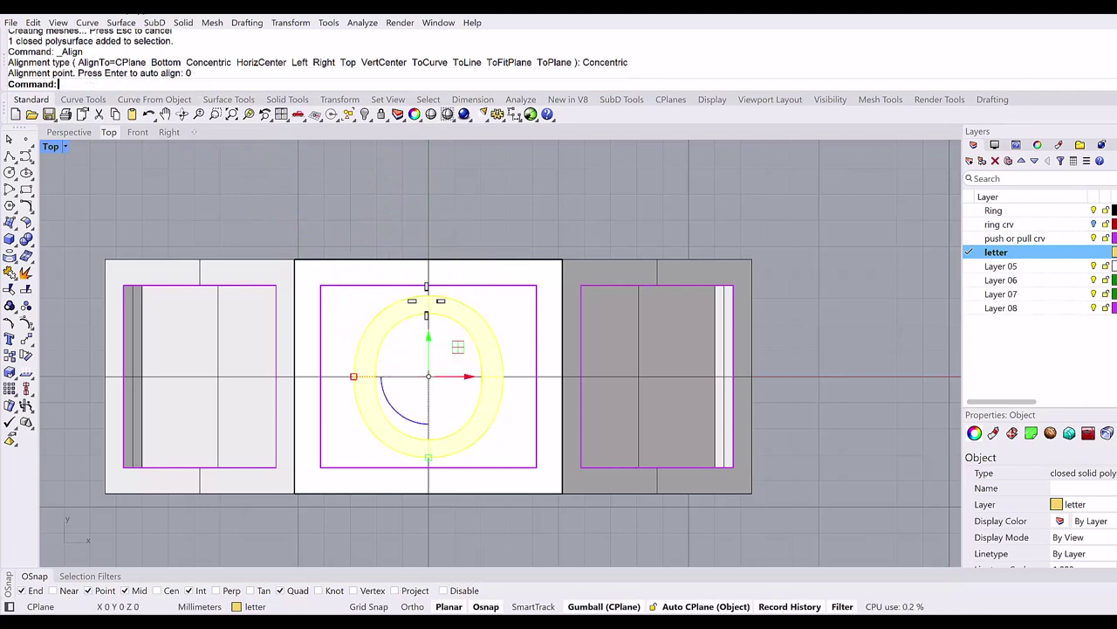
click(379, 188)
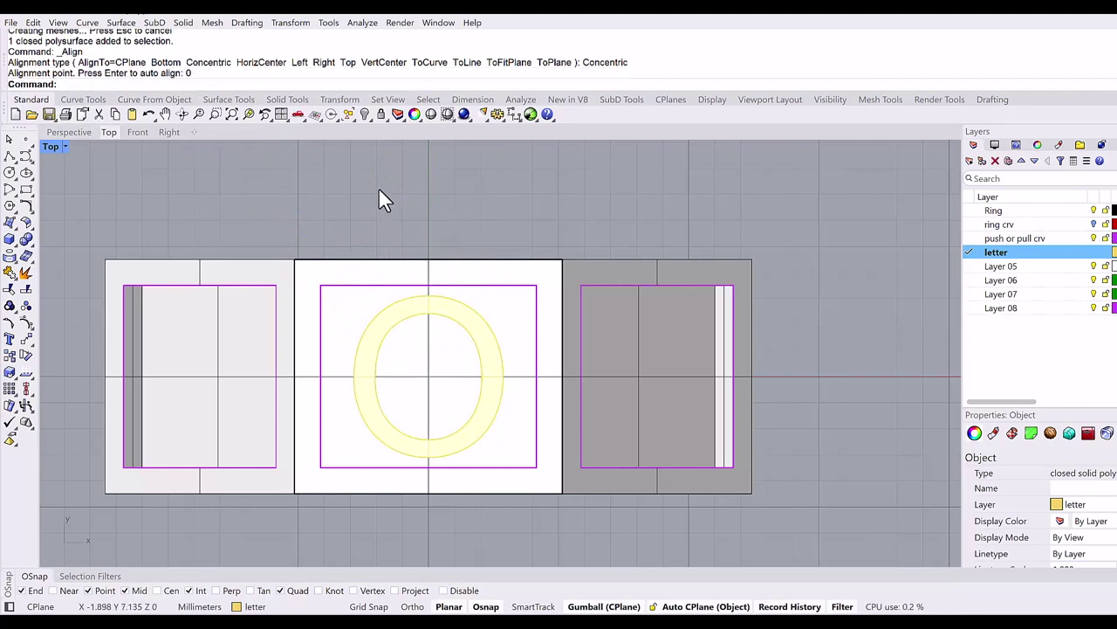
Show the model in four viewports and orbit the Perspective view around the ring
click(281, 114)
click(524, 242)
right_drag(536, 237, 723, 226)
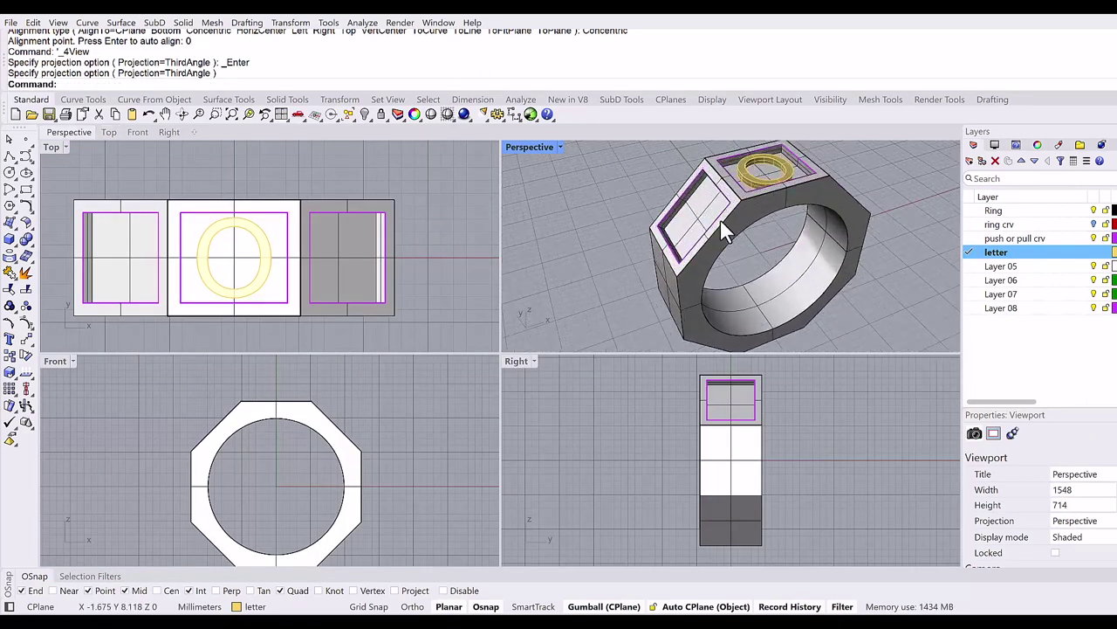
Maximize the Perspective view, select the side recess face, and set a plan view onto it
scroll(720, 220, up, 3)
scroll(710, 212, down, 1)
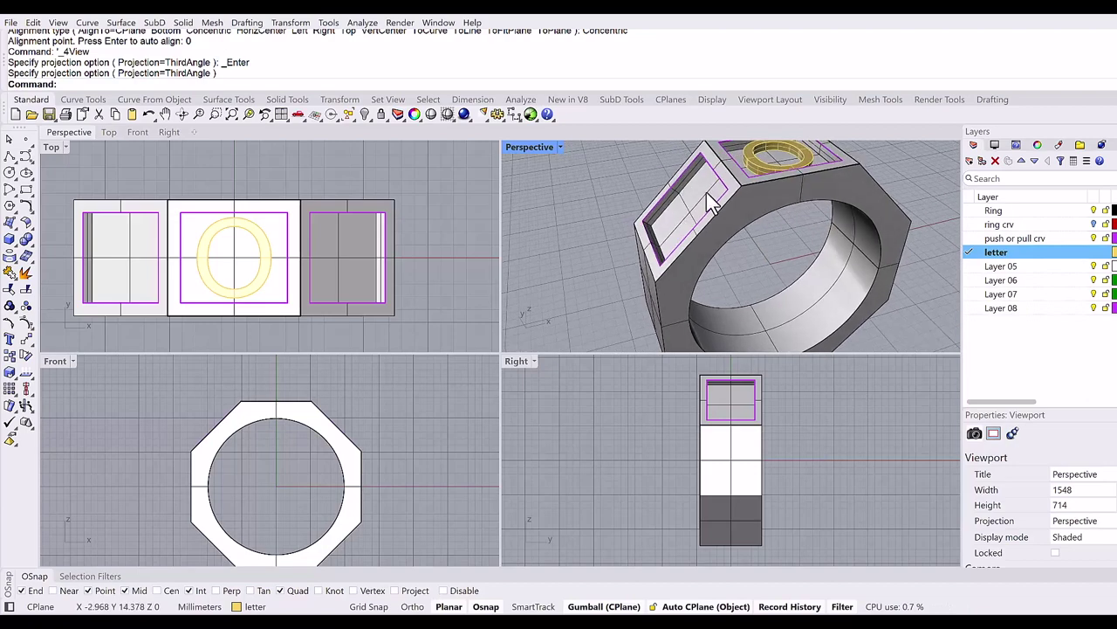
right_drag(683, 226, 712, 179)
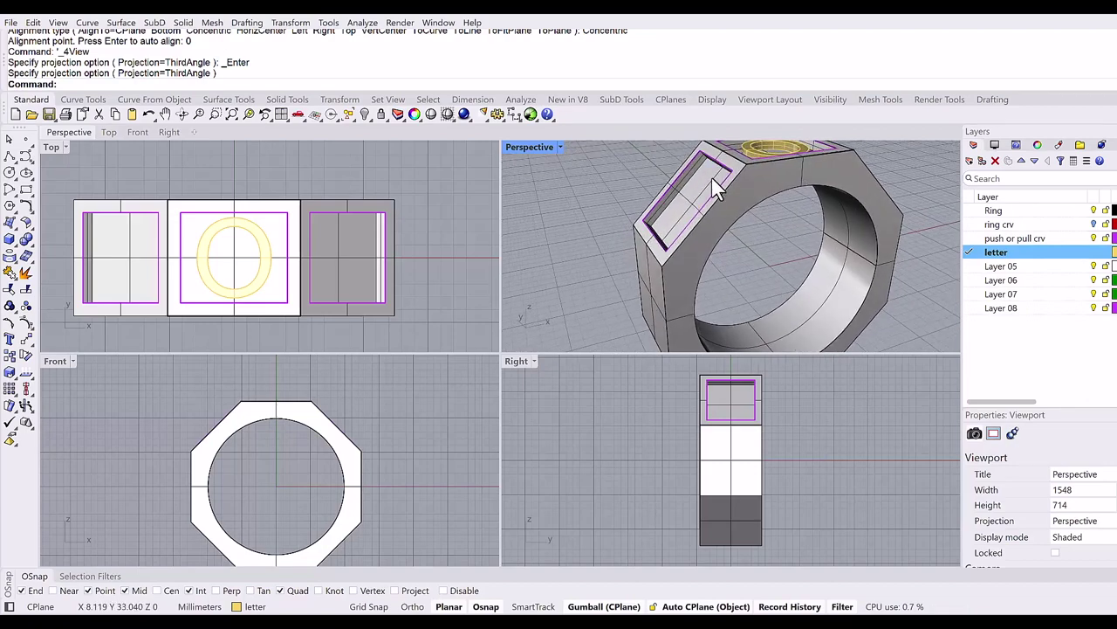
double_click(524, 146)
right_drag(518, 172, 505, 266)
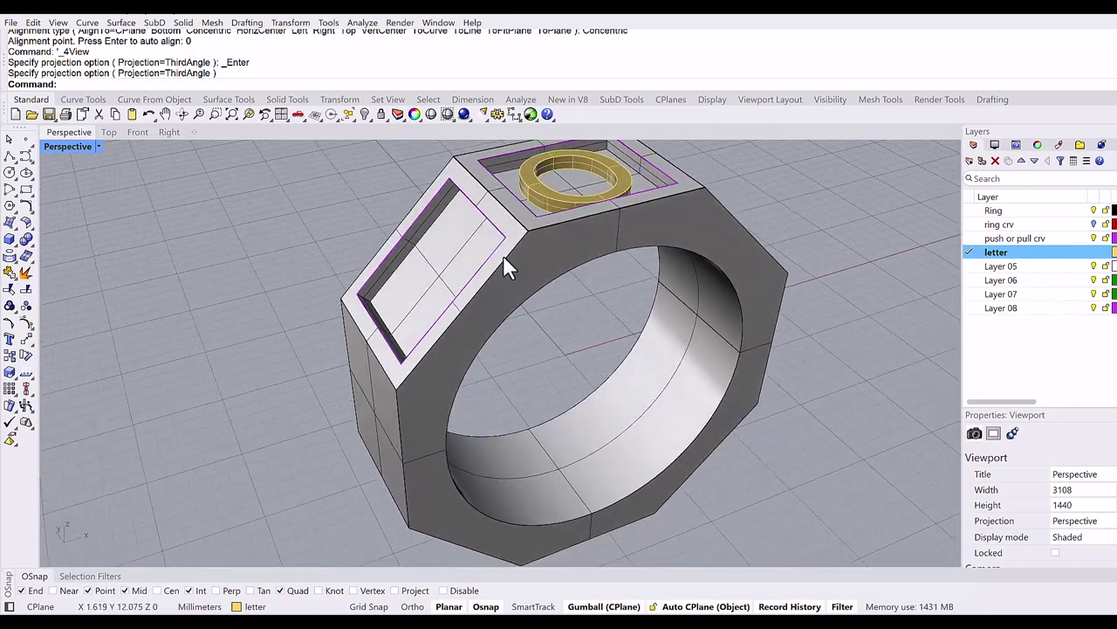
ctrl+shift+click(428, 274)
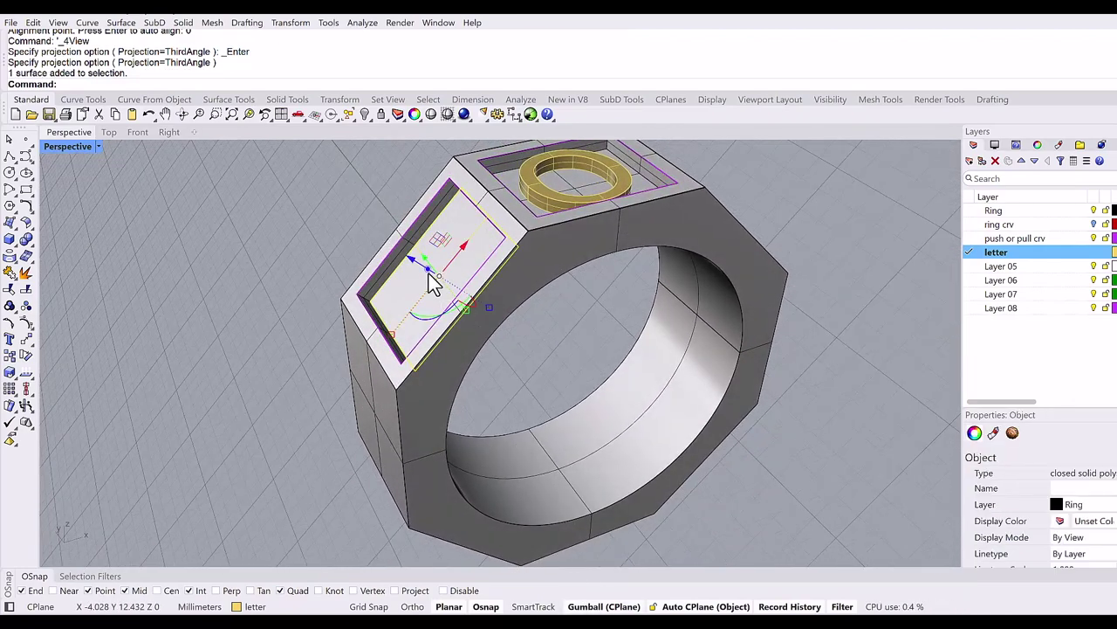
right_drag(432, 282, 412, 243)
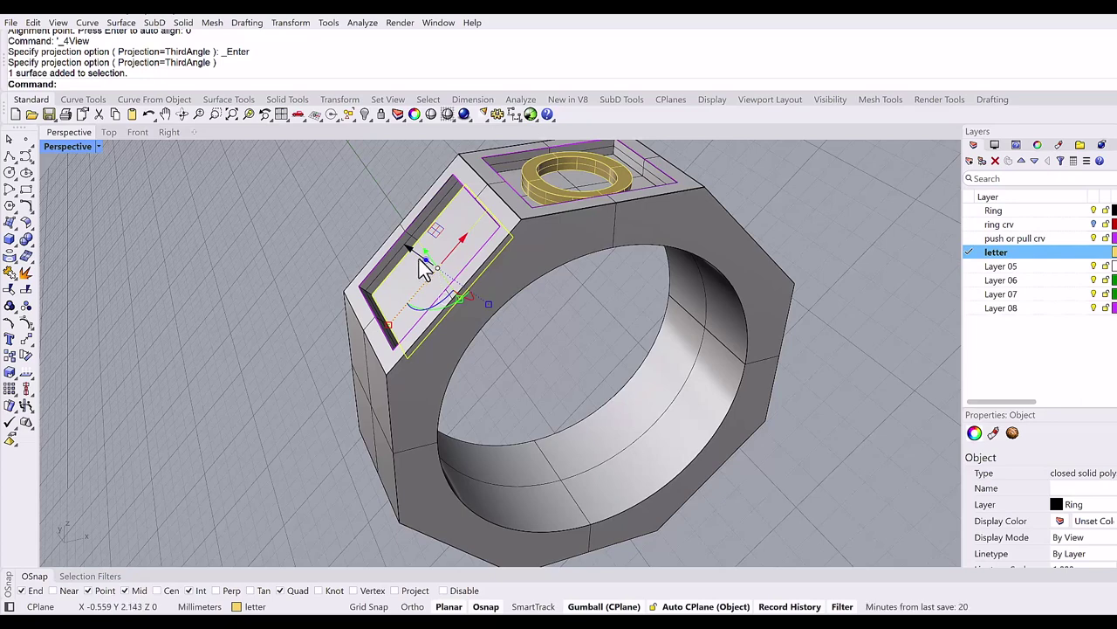
click(436, 266)
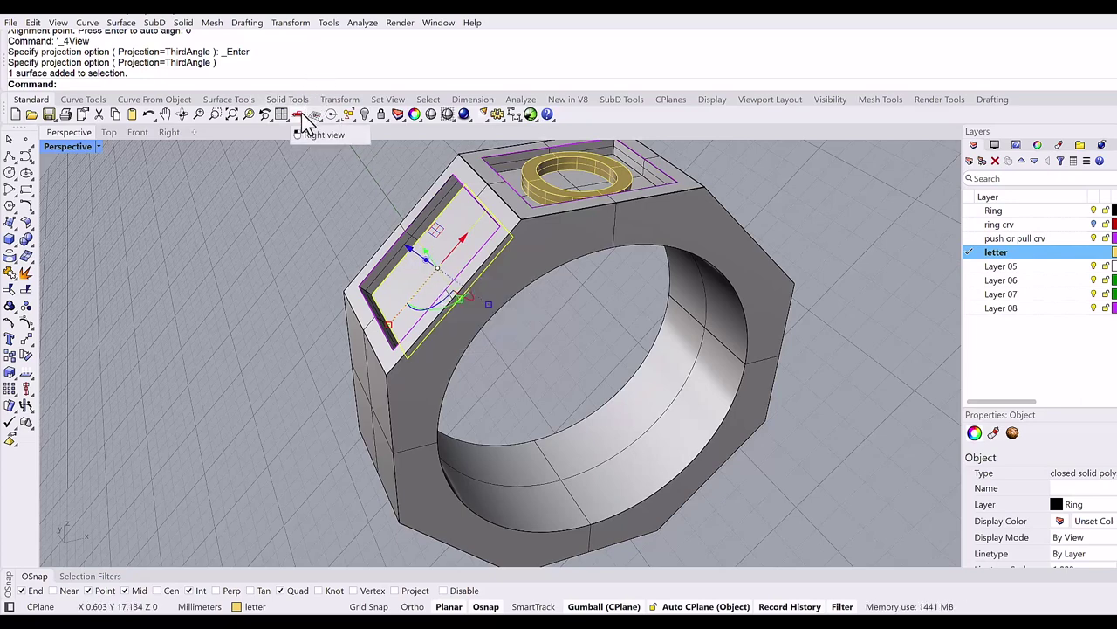
click(390, 100)
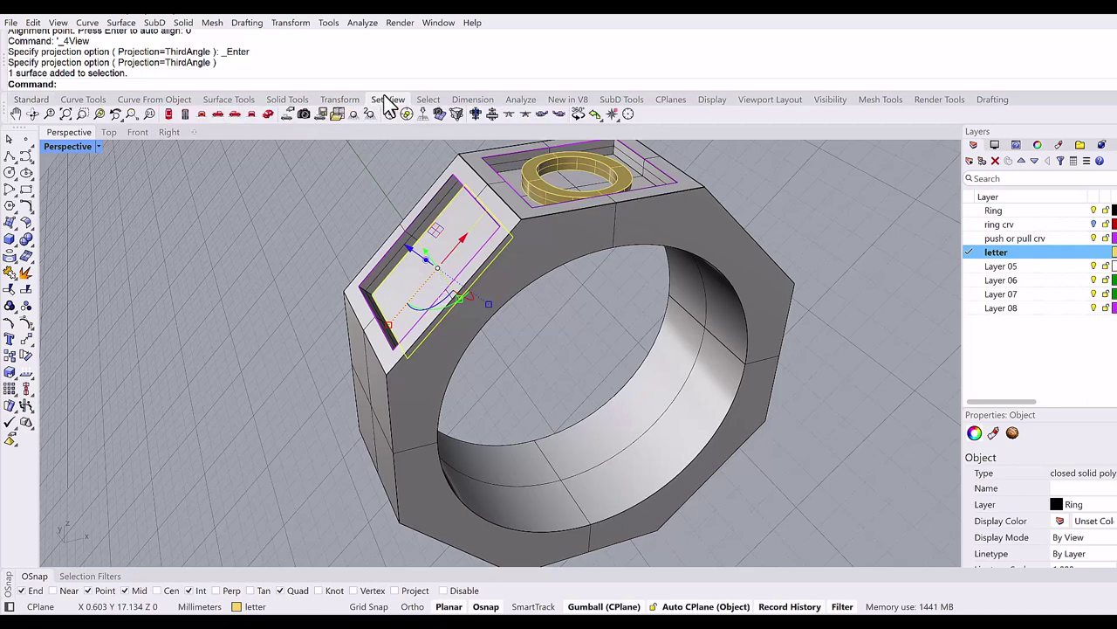
click(423, 116)
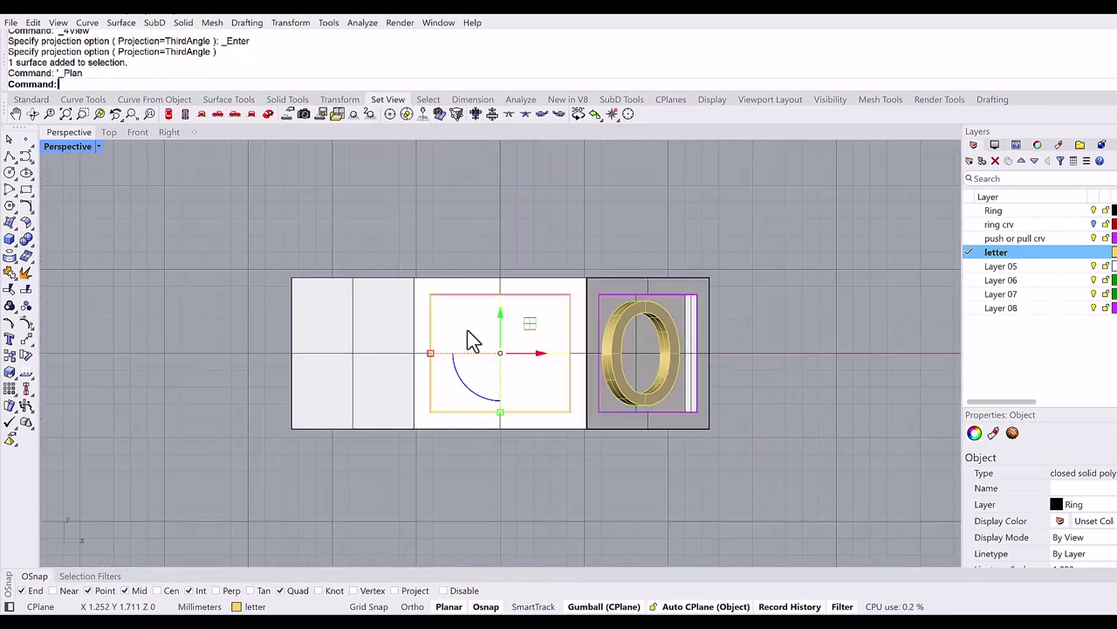
Create a solid letter T on the side face and centre it concentrically in its recess
click(9, 337)
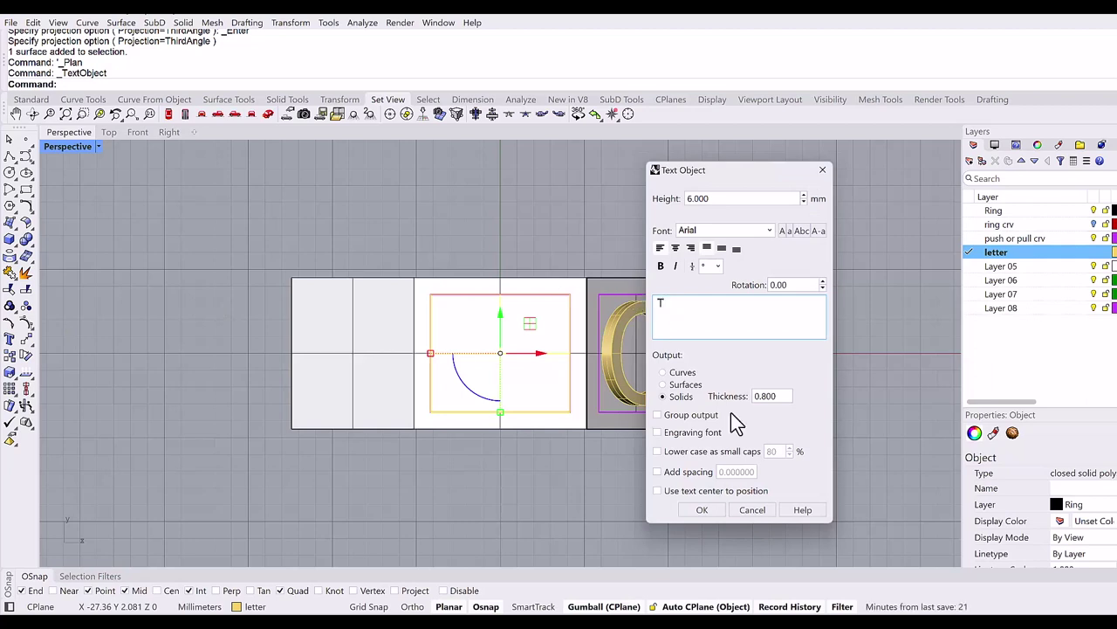
click(702, 509)
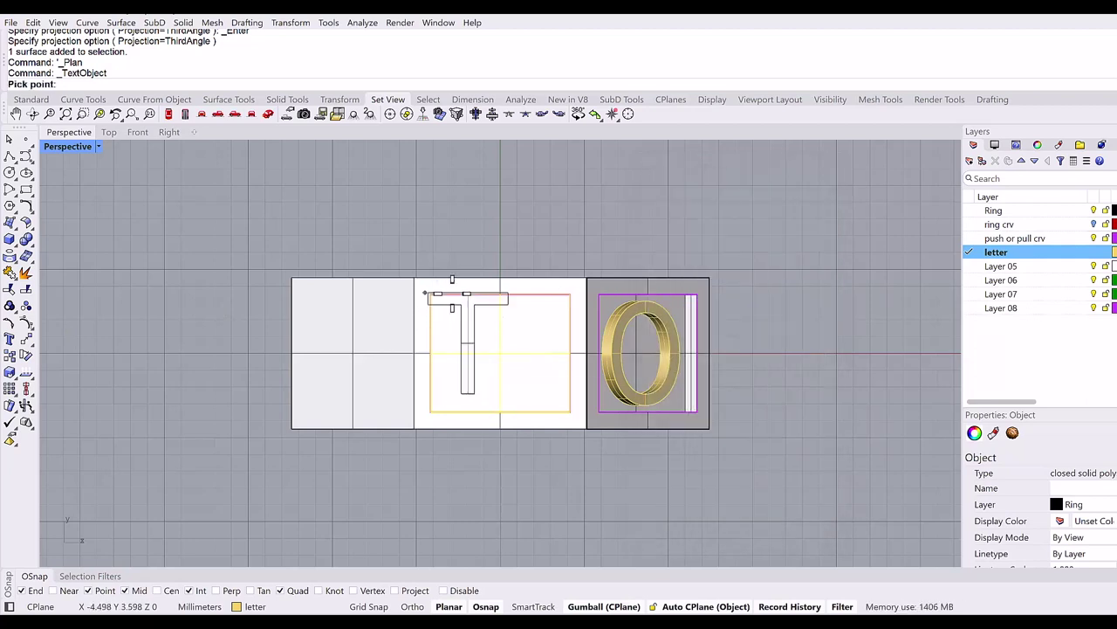
click(459, 302)
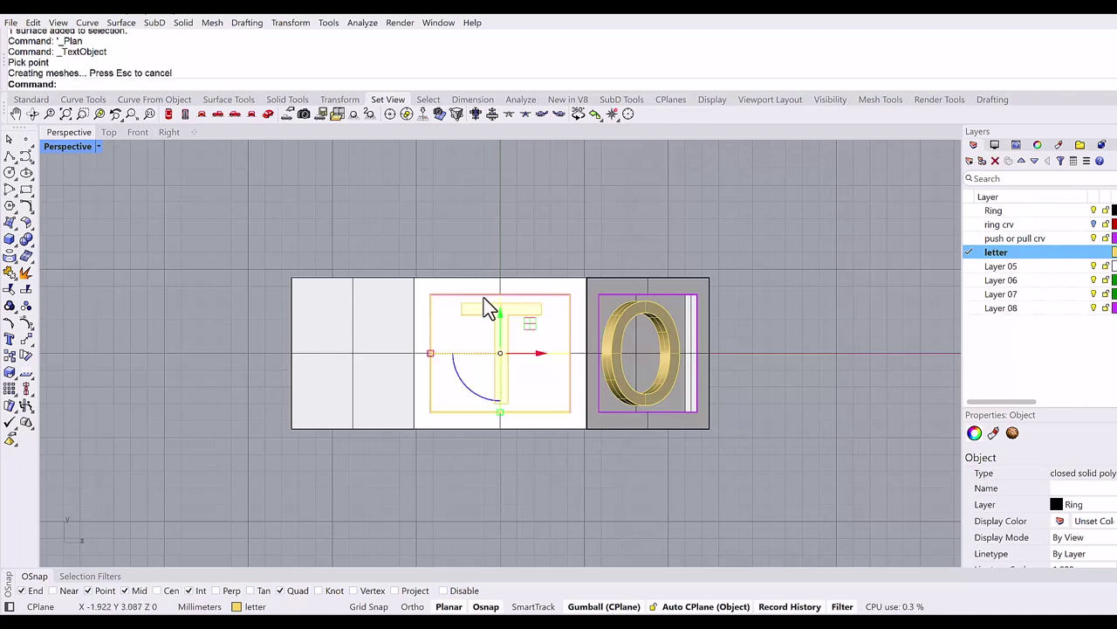
click(24, 389)
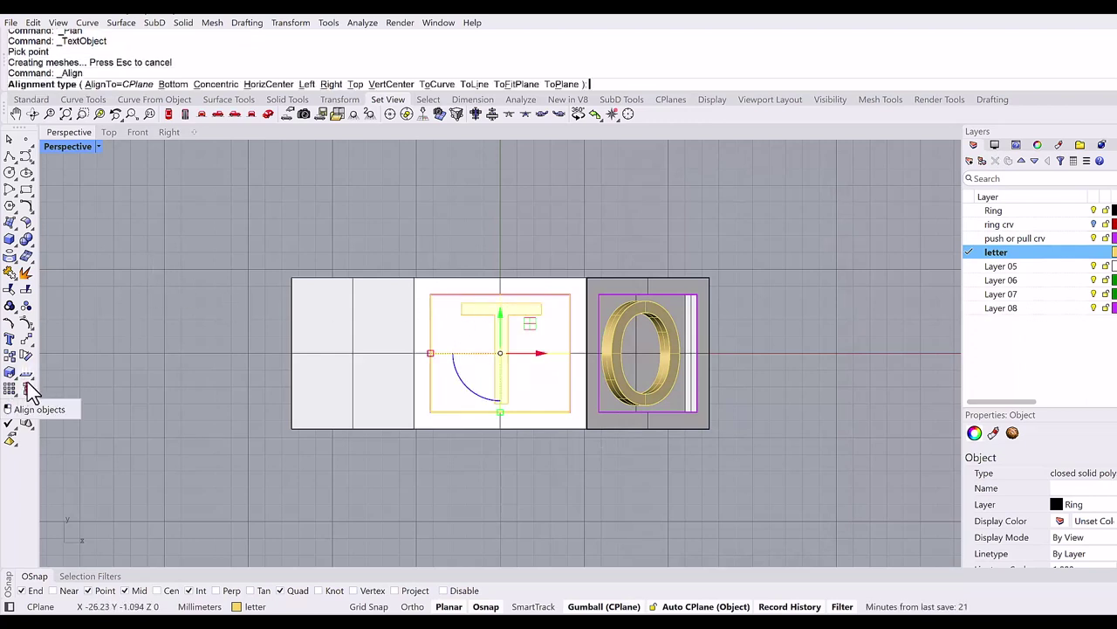
click(218, 84)
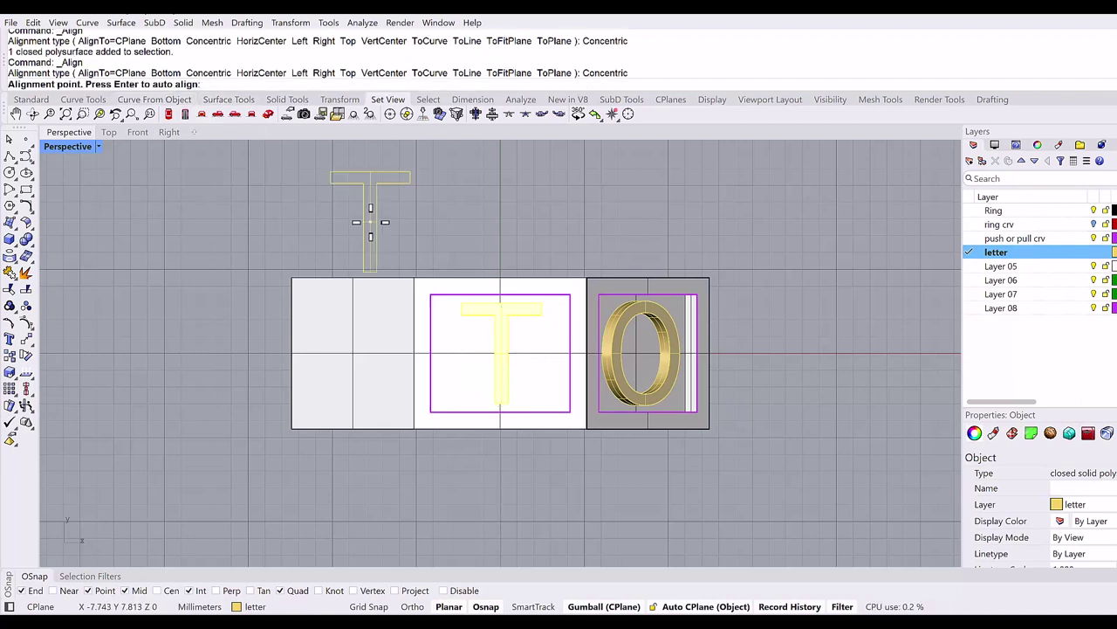
text(0)
key(Return)
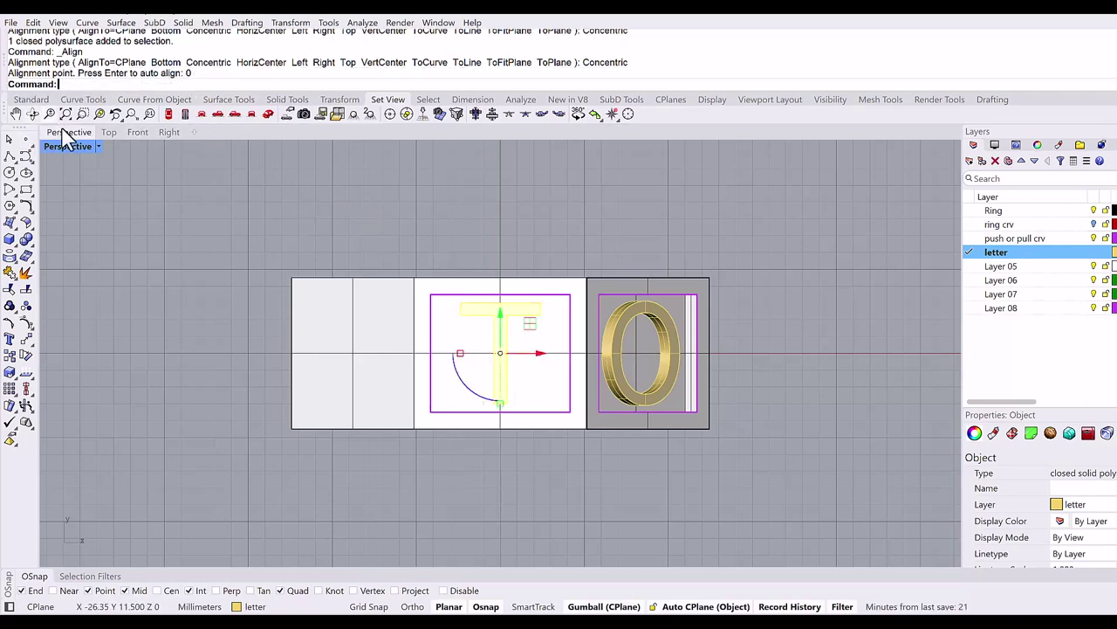
key(ctrl+F5)
key(ctrl+F5)
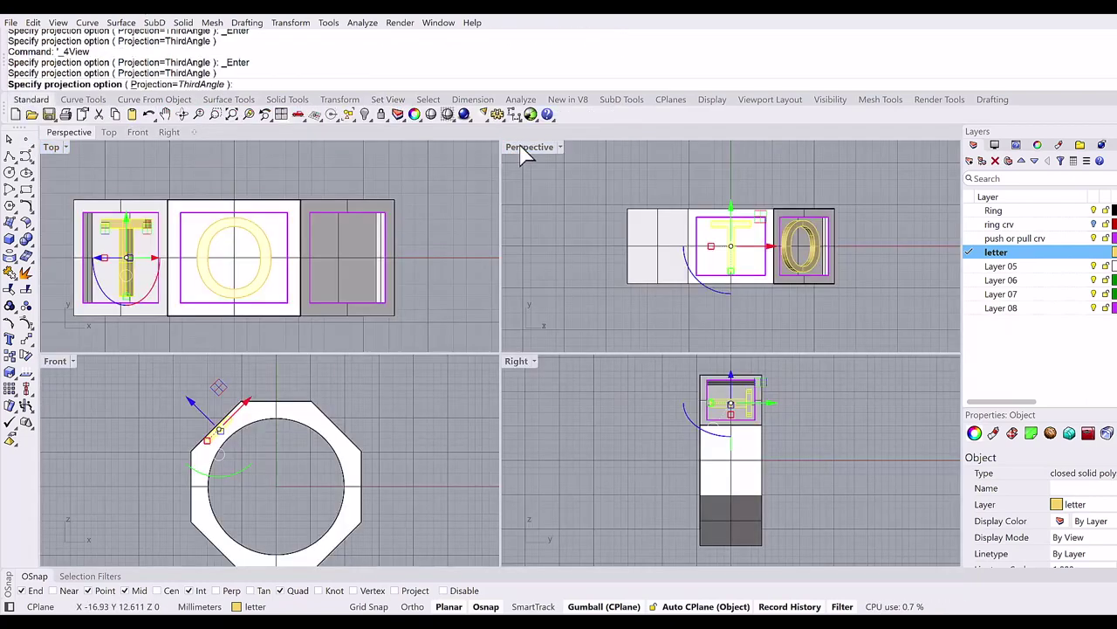
double_click(526, 147)
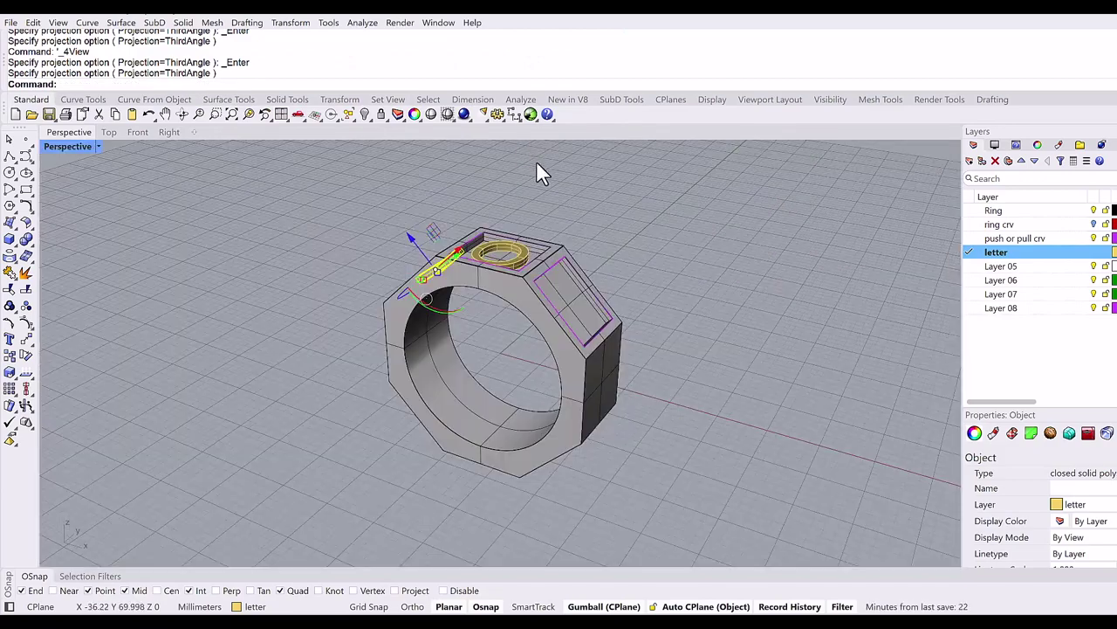
Select the ring face with the empty recess and set a plan view of its CPlane
click(710, 260)
right_drag(591, 279, 578, 305)
scroll(563, 314, up, 4)
scroll(550, 308, up, 2)
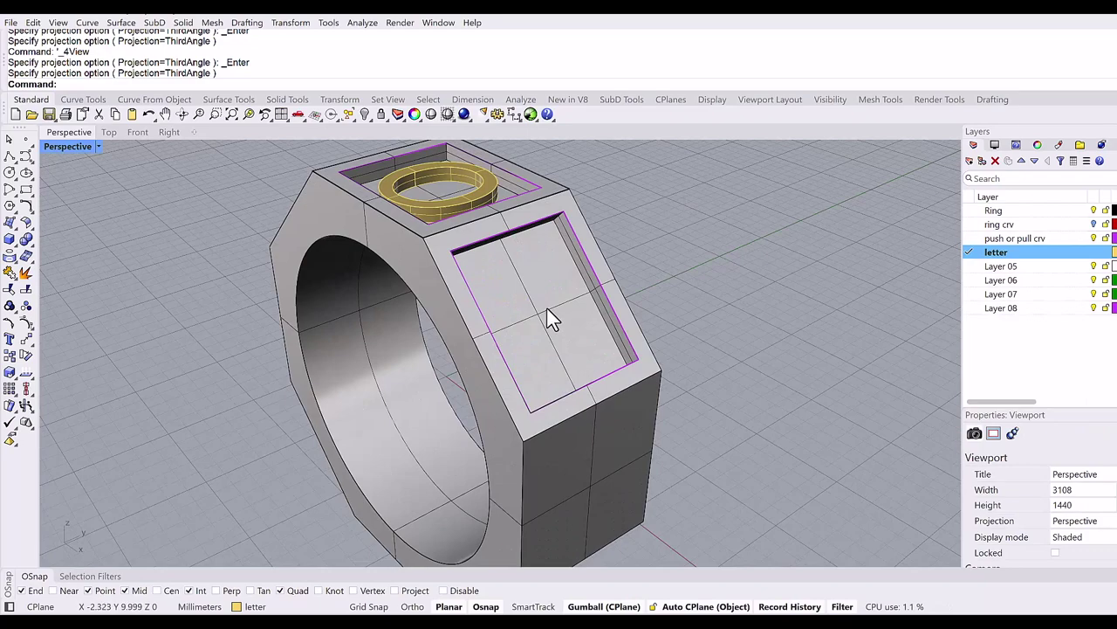
ctrl+shift+click(537, 313)
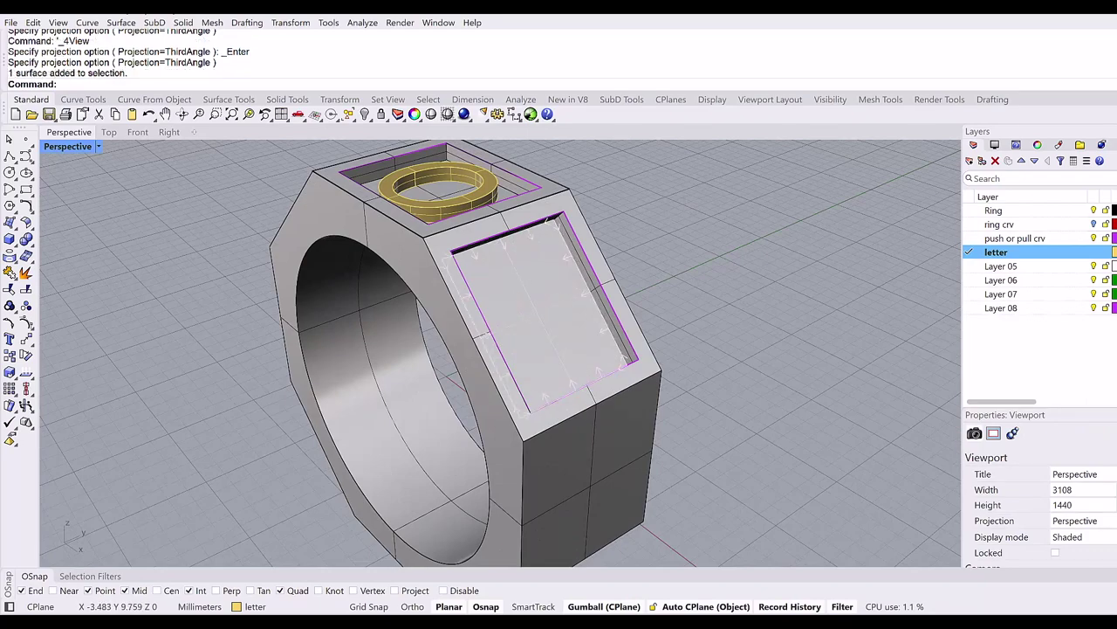
scroll(590, 279, down, 3)
right_drag(587, 272, 650, 270)
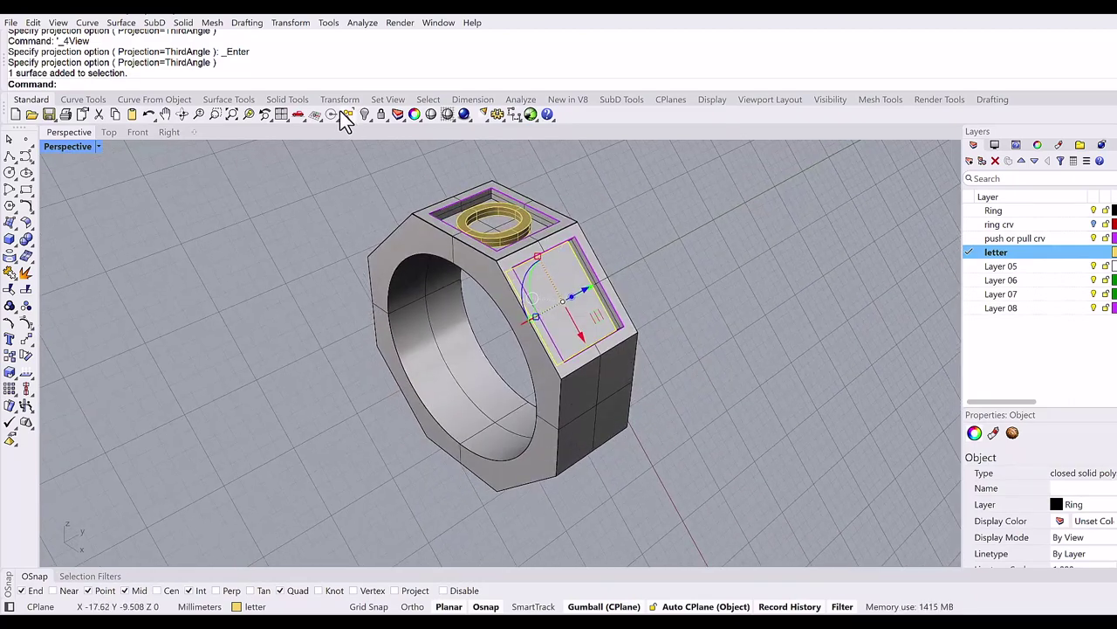
click(384, 100)
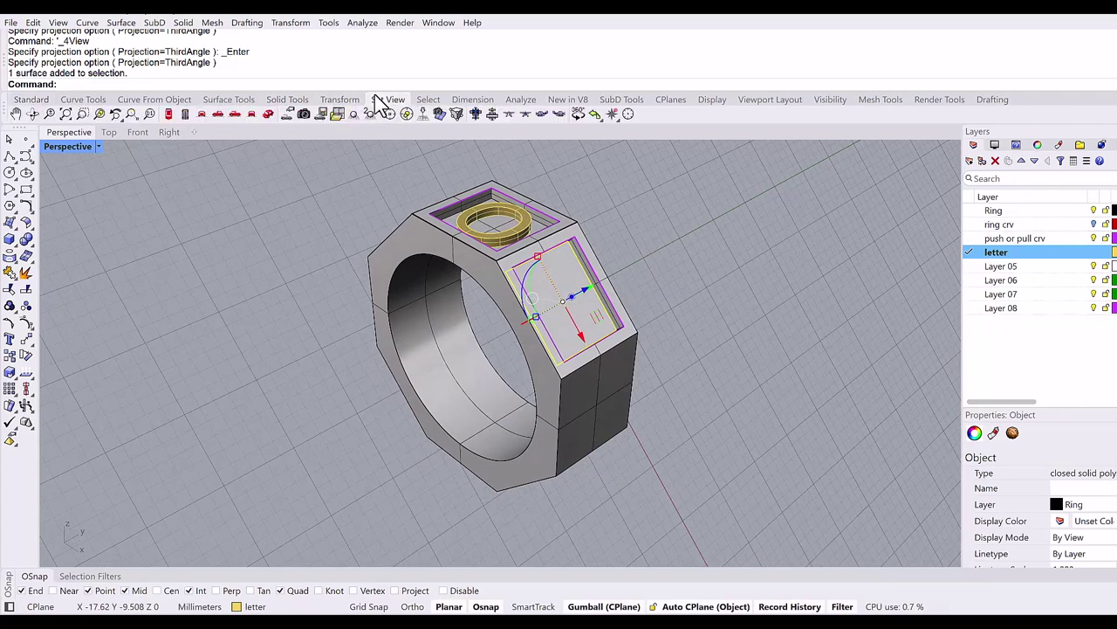
click(424, 115)
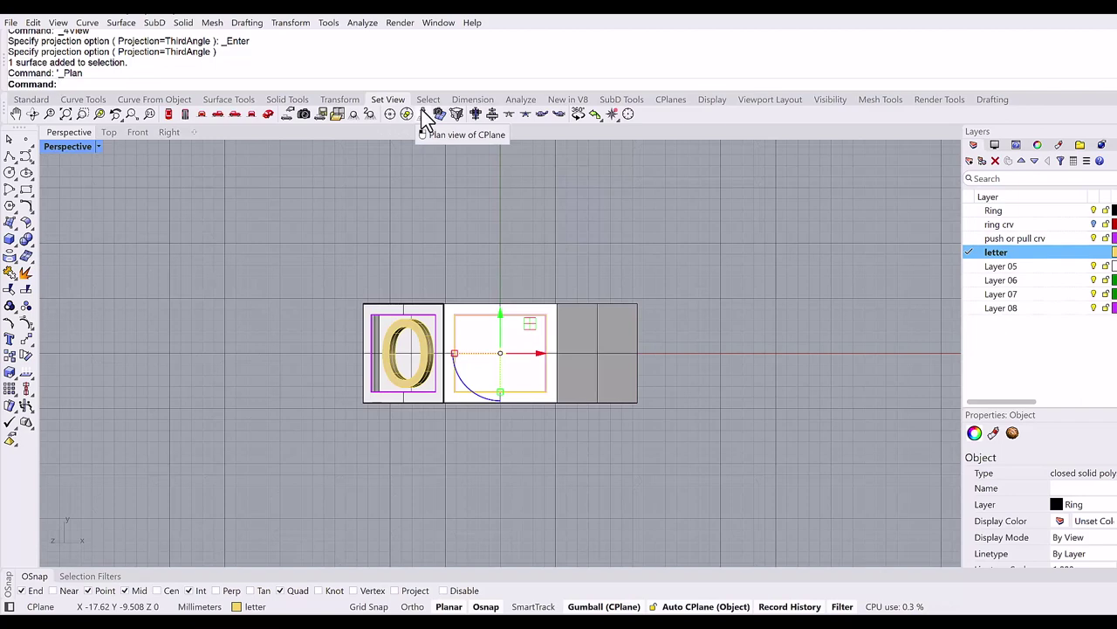
Create a solid letter M and place it in the empty recess
click(9, 339)
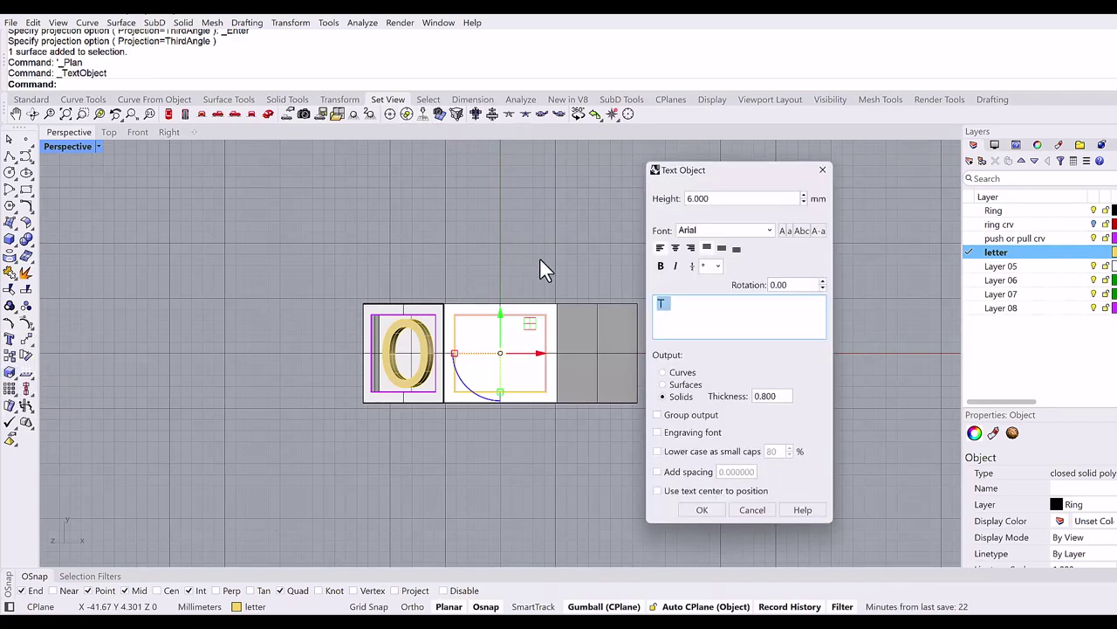
text(M)
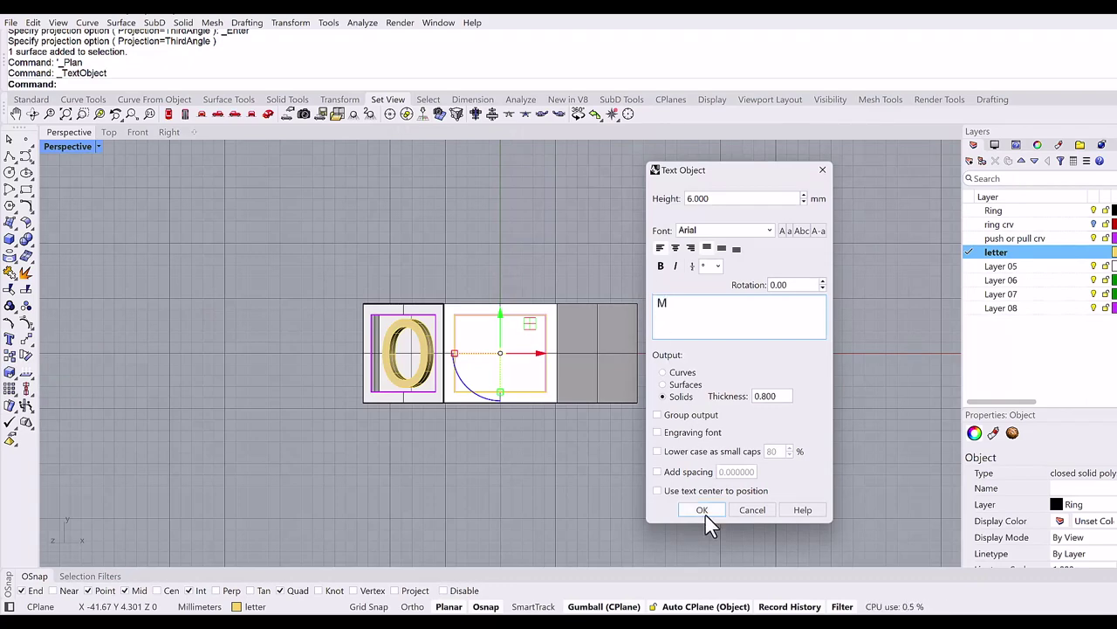
click(704, 511)
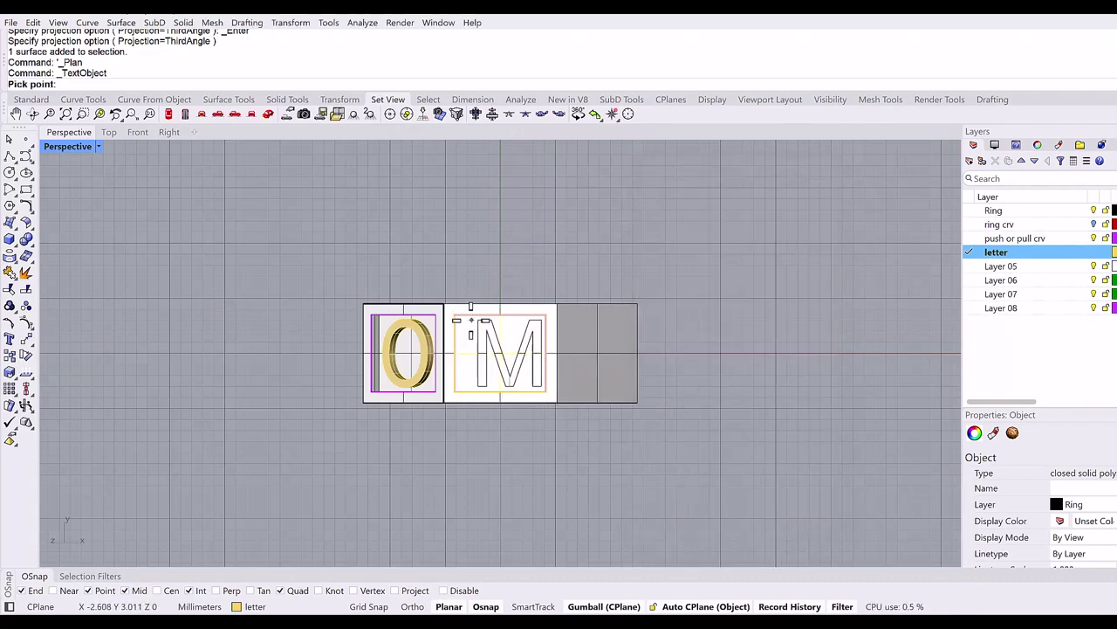
click(467, 322)
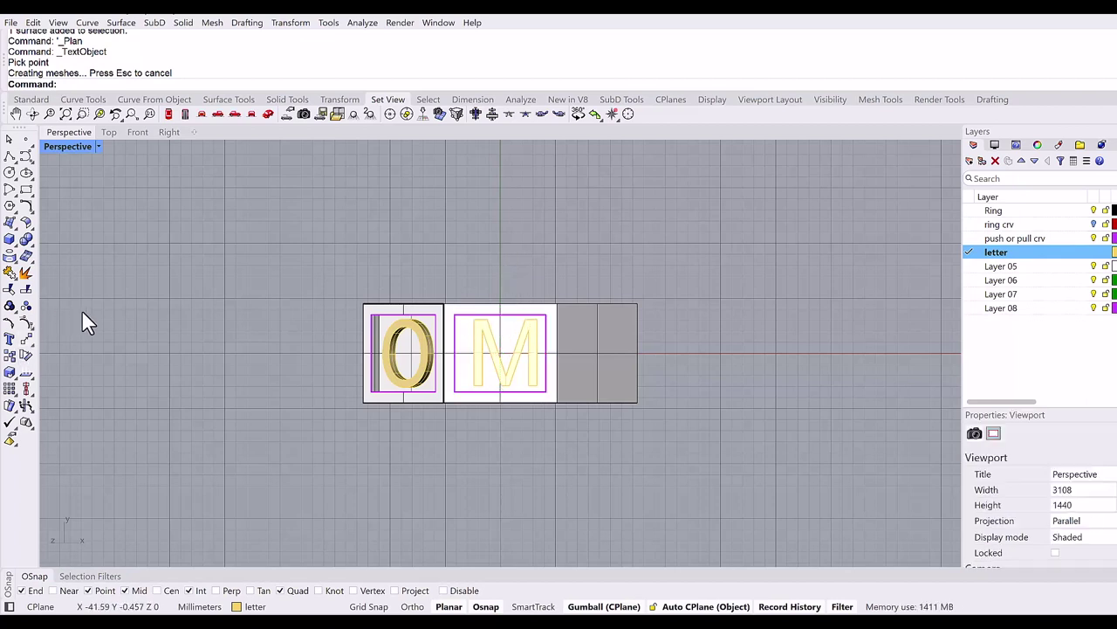
Centre the M in its recess with Align Concentric, auto-align 0, then show four viewports
click(25, 389)
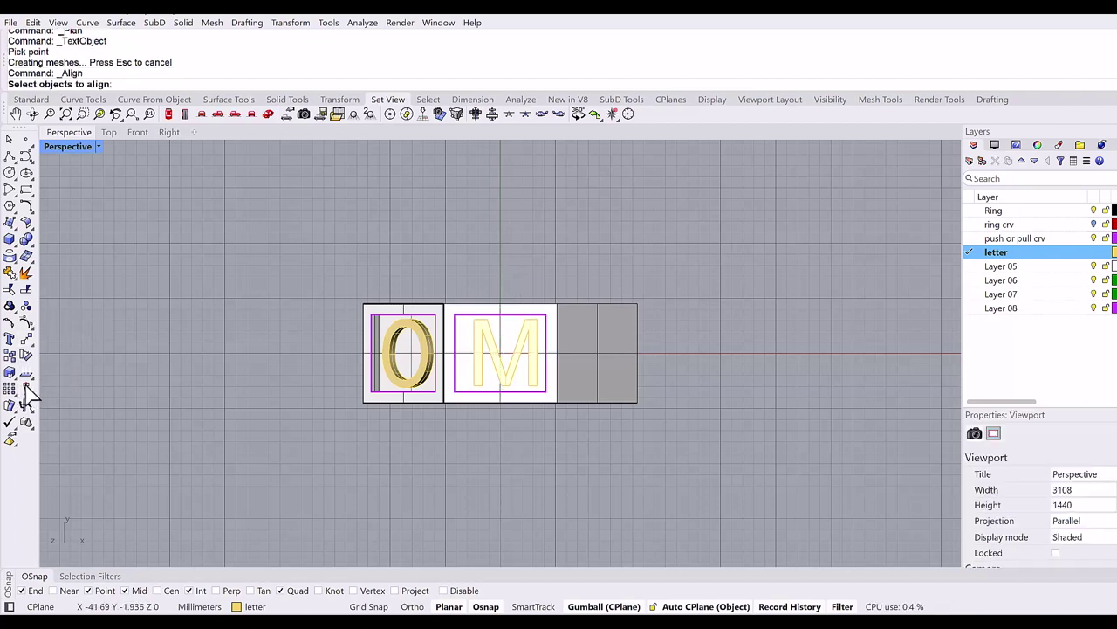
click(486, 344)
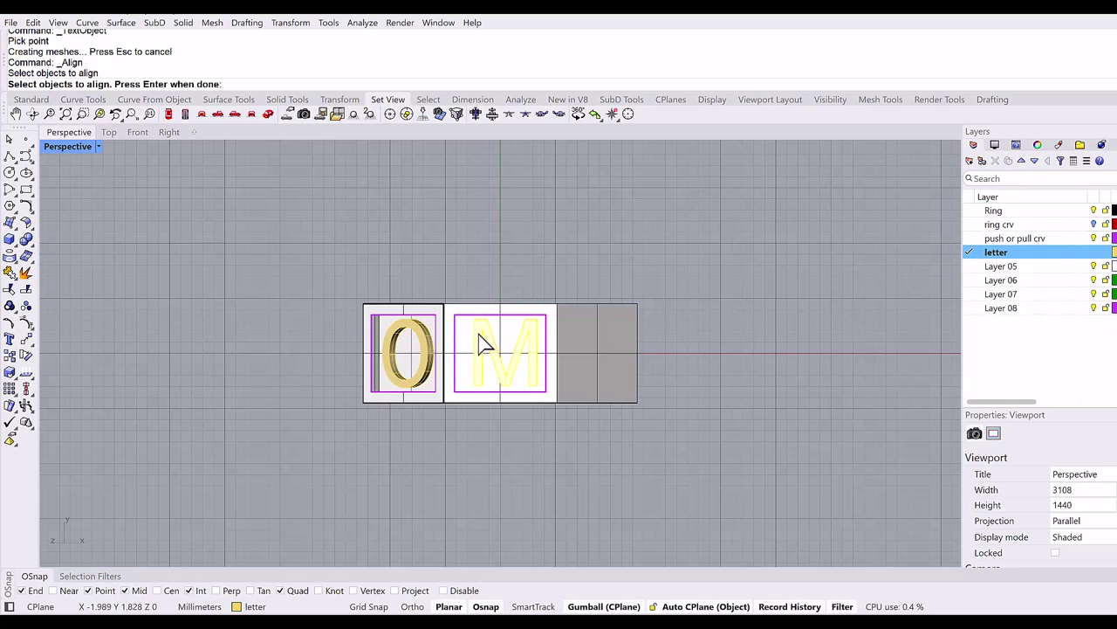
key(Return)
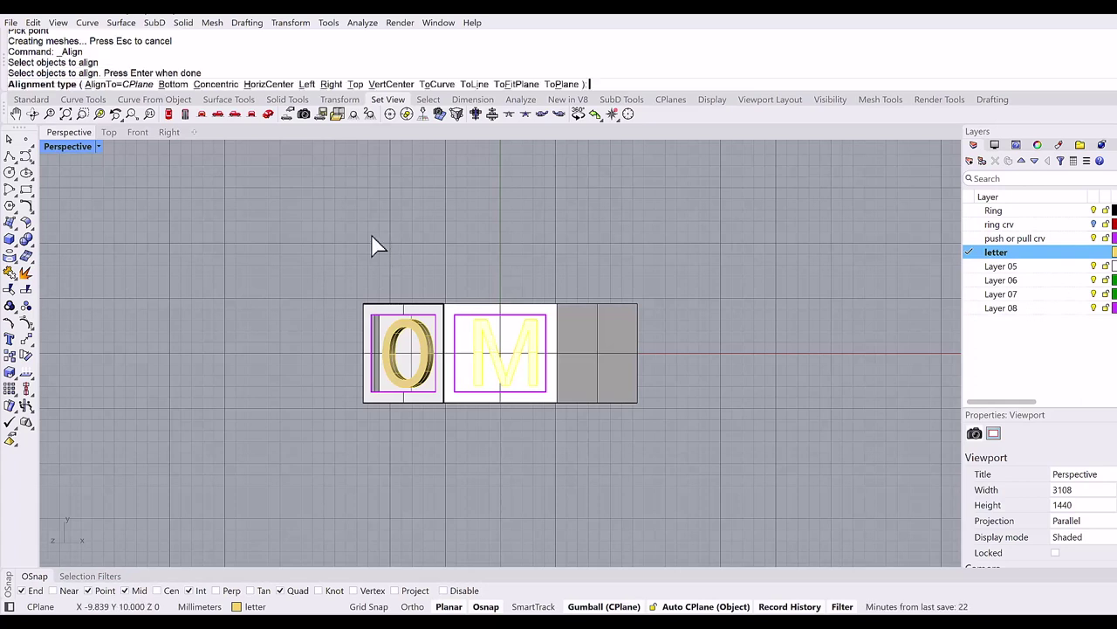
click(225, 84)
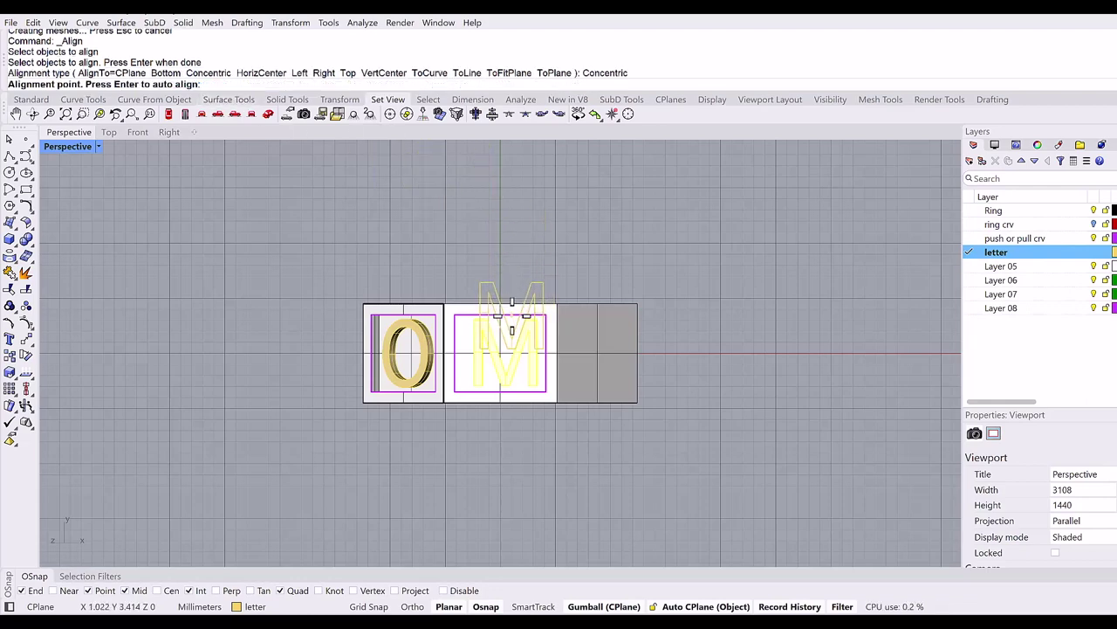
text(0)
key(Return)
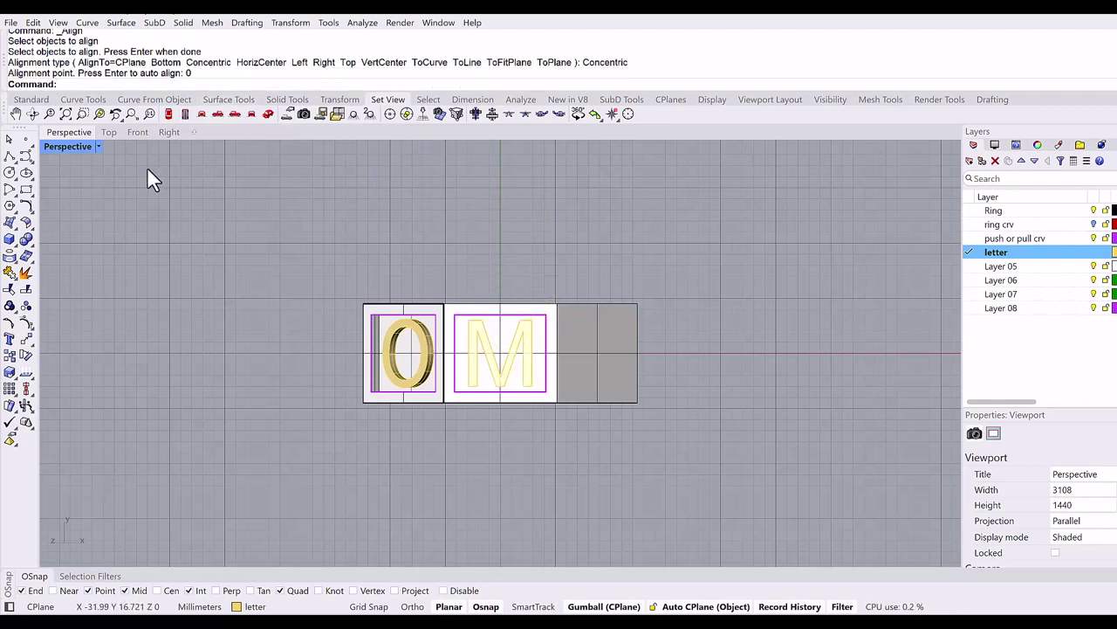
click(35, 101)
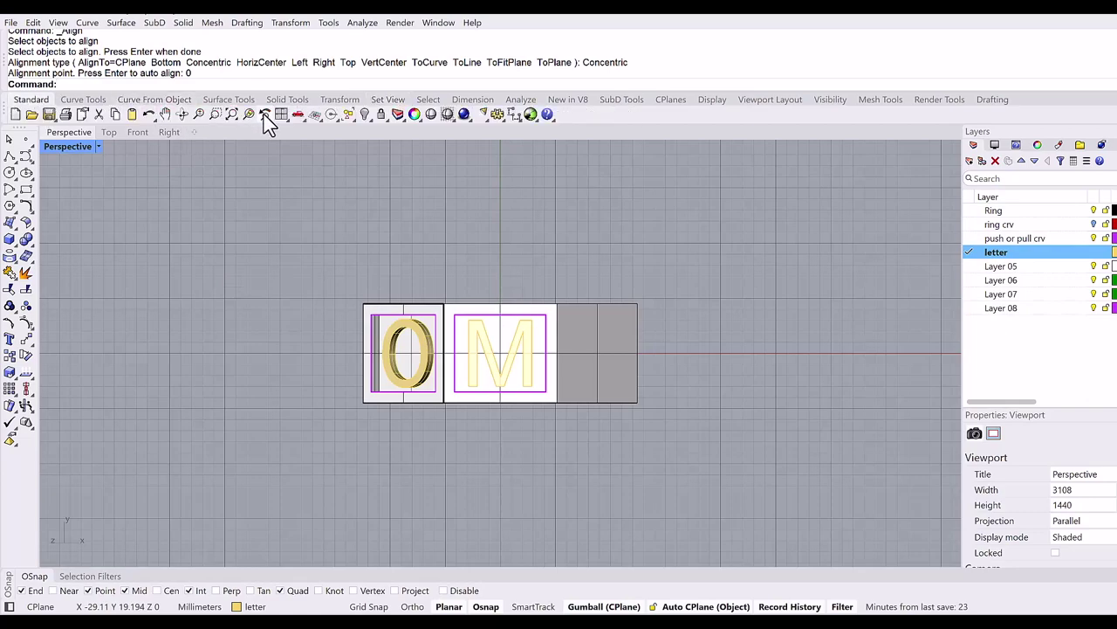
click(281, 115)
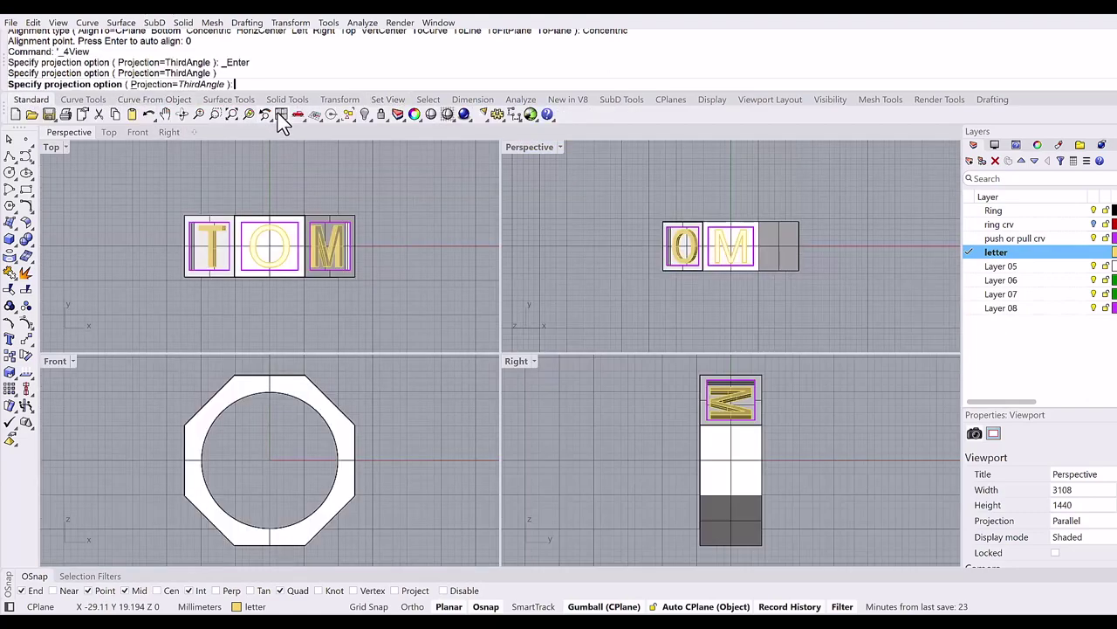
In a maximized Perspective view, hide the push or pull crv layer, then begin BooleanUnion with the ring
double_click(524, 146)
right_drag(508, 338, 786, 275)
click(1077, 239)
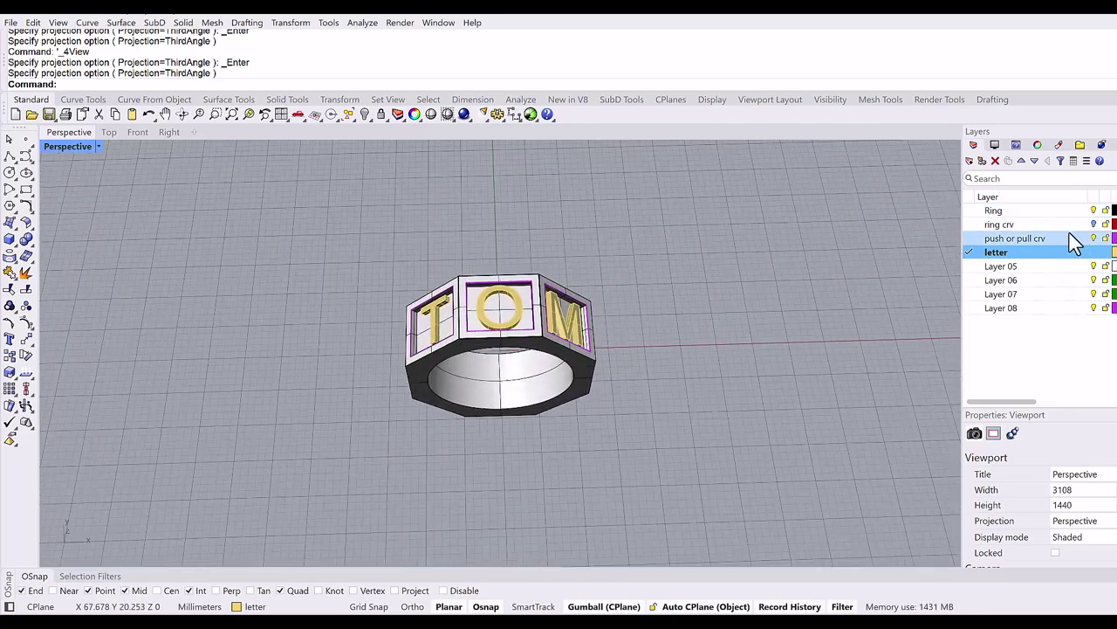
click(1094, 238)
right_drag(533, 341, 489, 349)
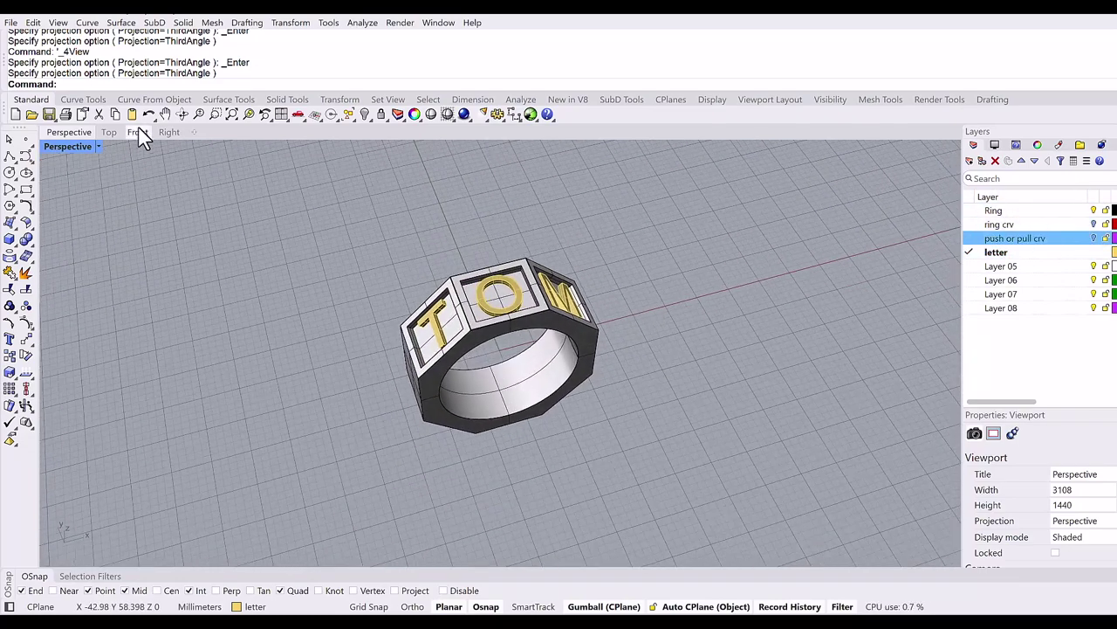
click(445, 332)
Boolean-union the T, O and M letters into the ring as one solid, then inspect the result
click(445, 331)
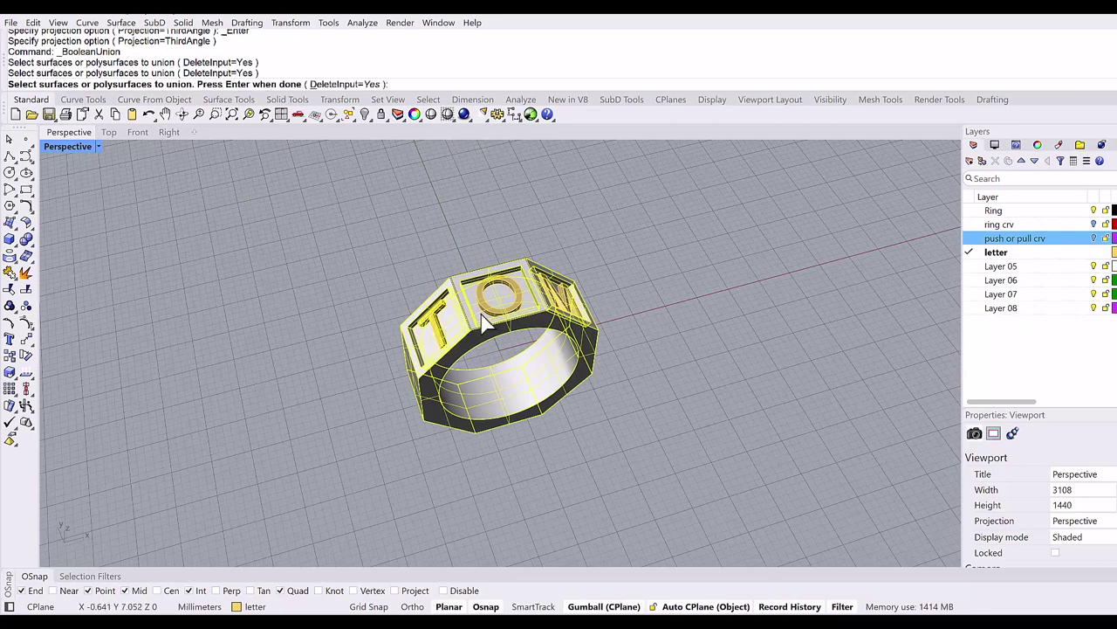
click(494, 318)
click(563, 314)
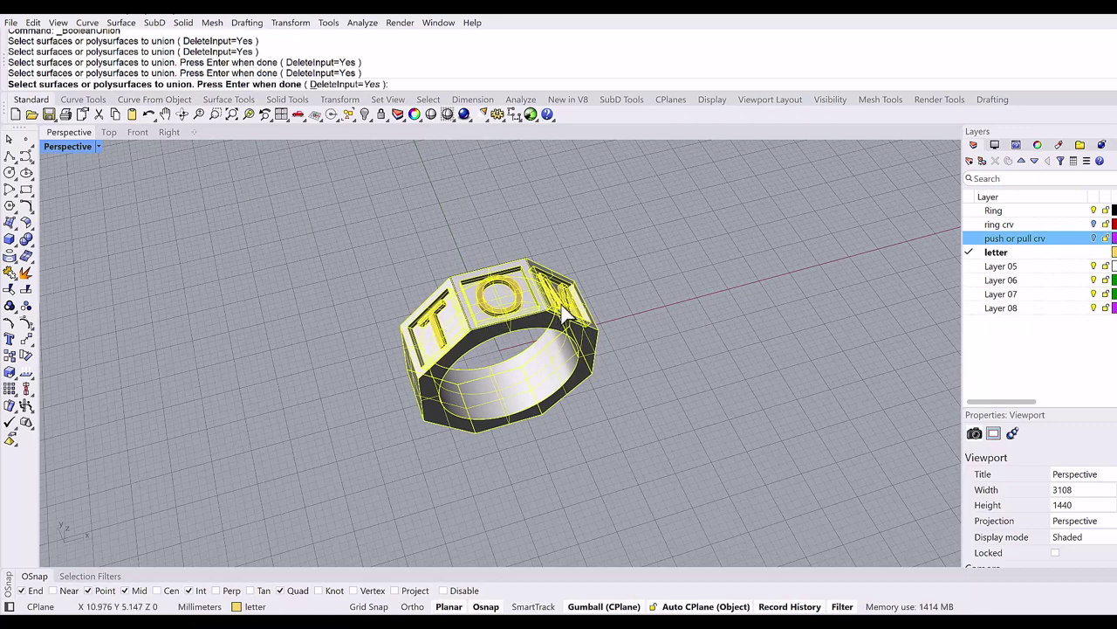
key(Return)
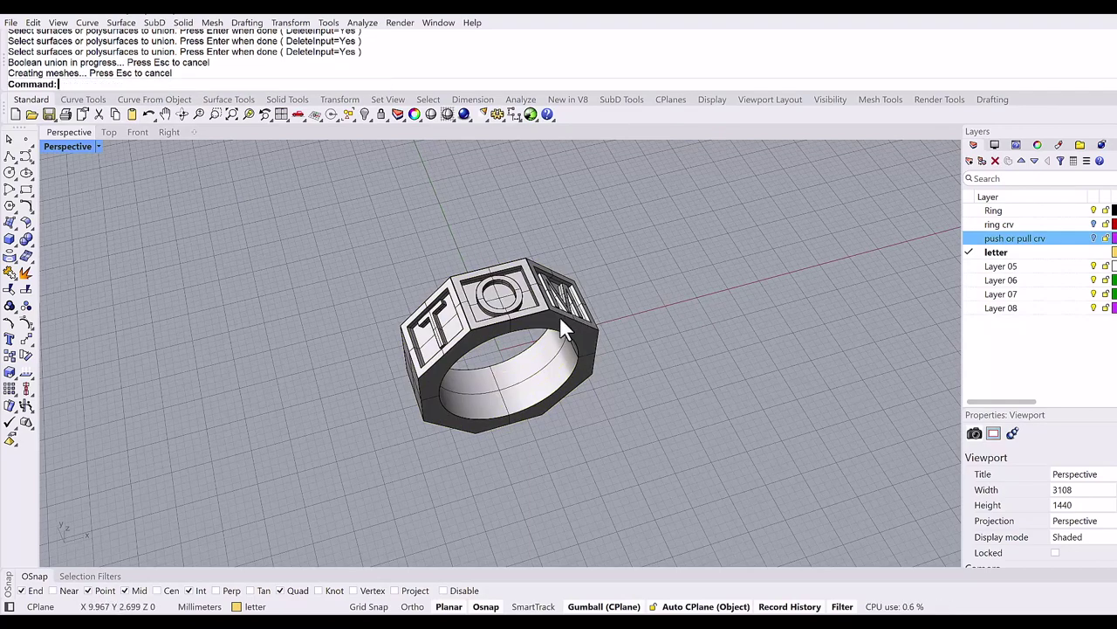
mouse_move(559, 316)
right_down()
mouse_move(594, 297)
mouse_move(537, 343)
mouse_move(524, 330)
mouse_move(553, 335)
right_up()
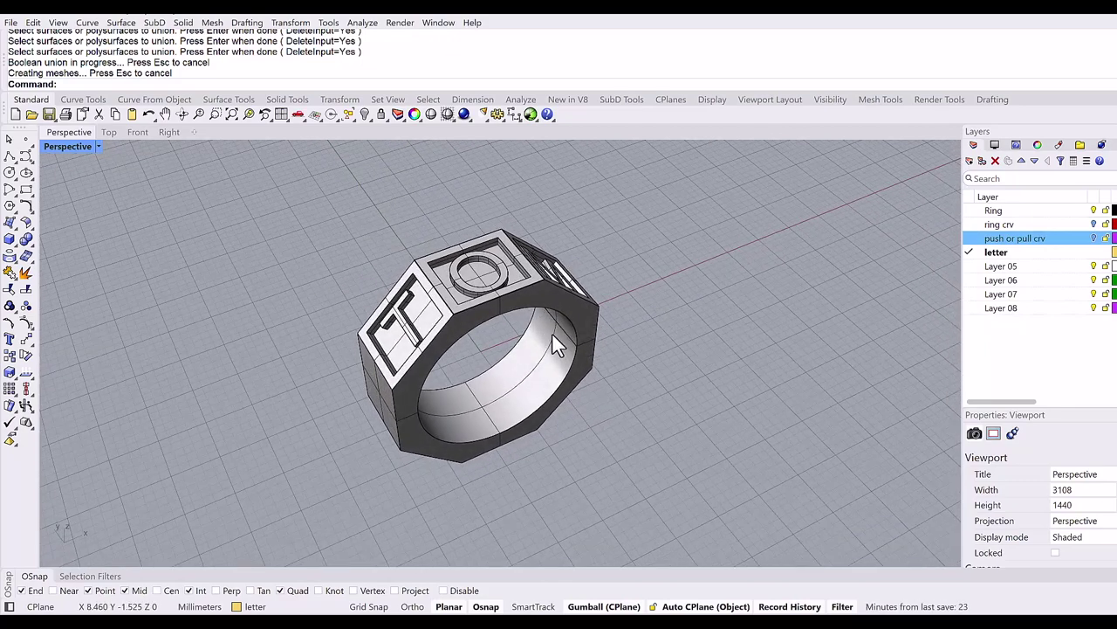